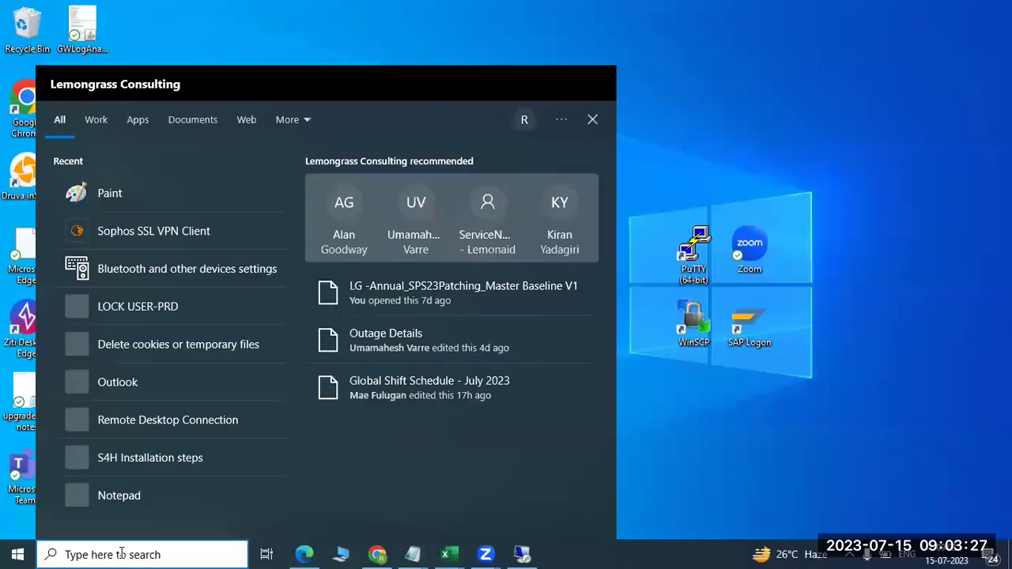
- Open a blank Paint canvas, draw a wide text box and write OS and DB on separate lines
click(95, 207)
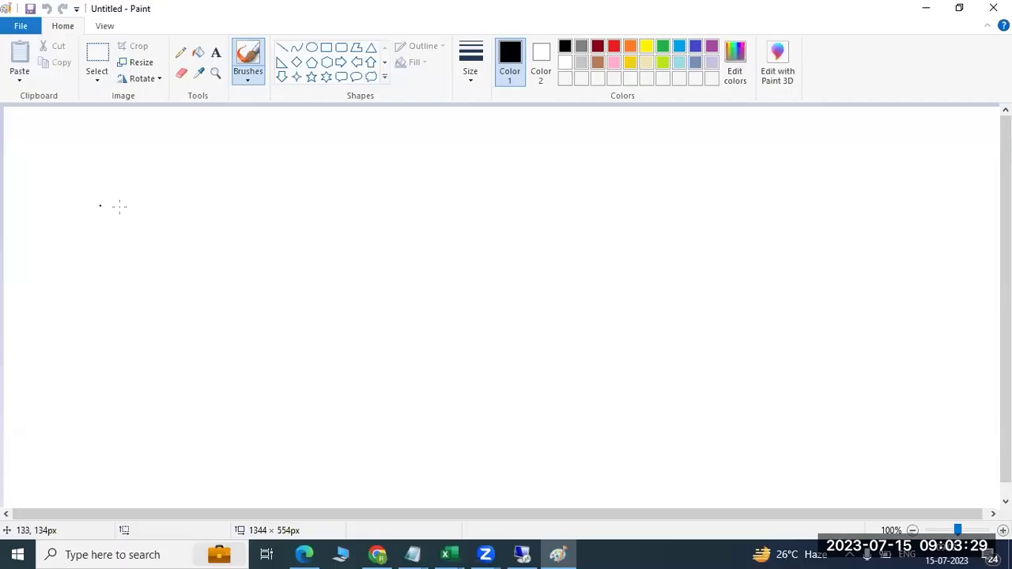
click(215, 52)
drag(30, 117, 926, 250)
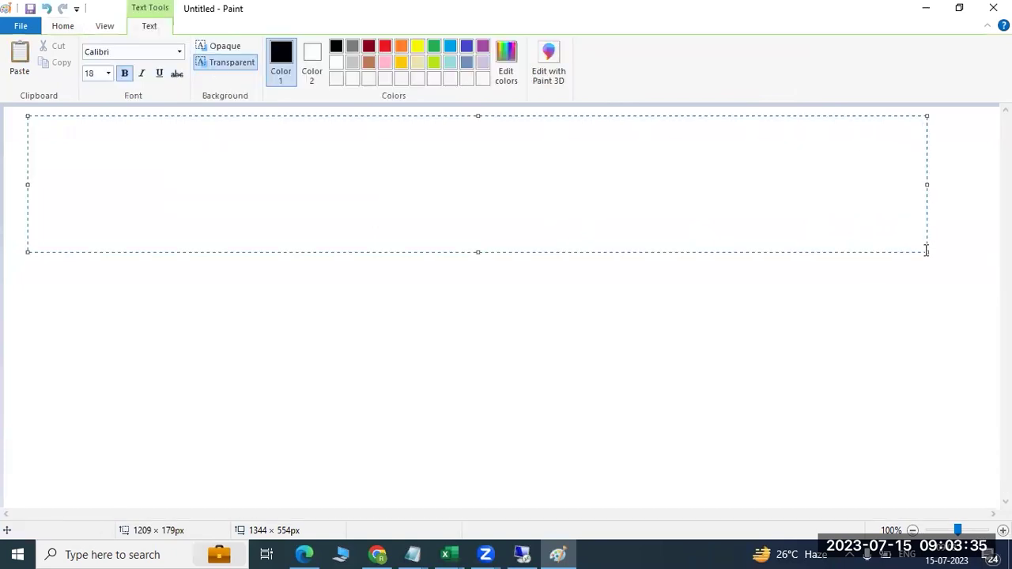
text(OS)
key(Return)
key(Return)
text(DB)
key(Return)
key(Return)
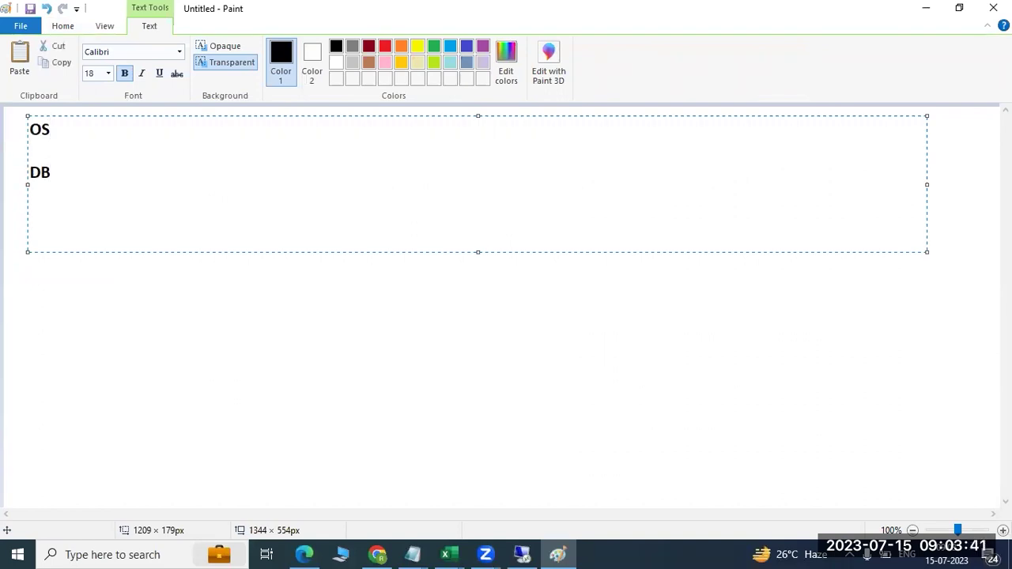
- Add the line '7 core HANA processes will be created' below DB
text(7 core HANA pproces)
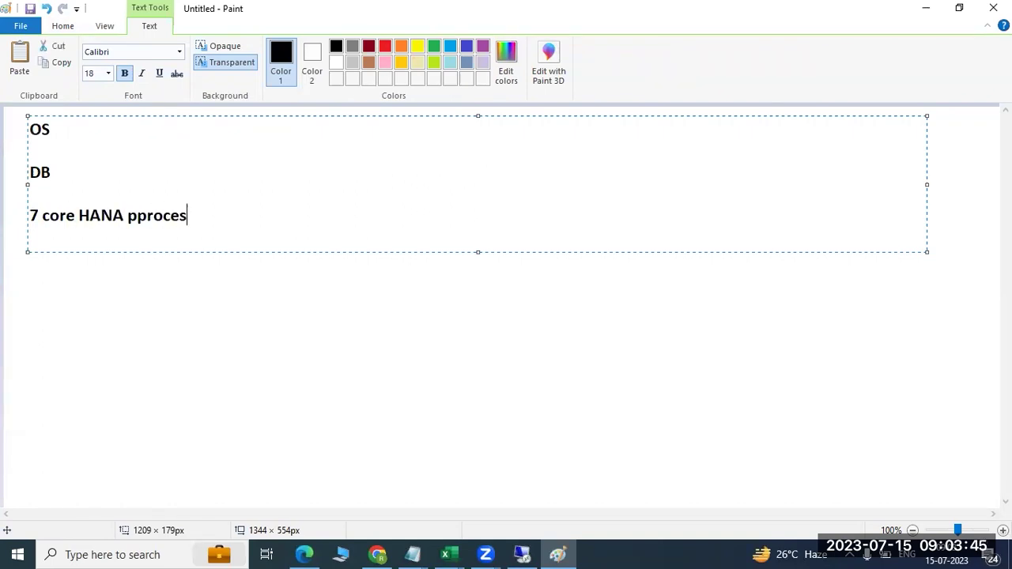
text(es will be created)
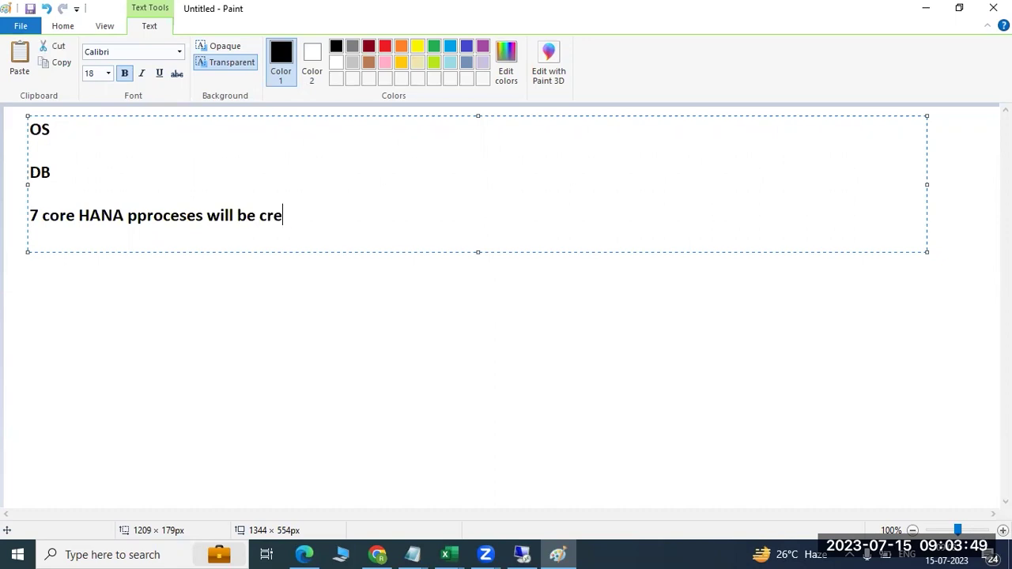
key(Return)
key(Return)
- List the processes INDEXSERVER, NAMESERVER, PREPROCESSOR, COMPILESERVER, WEBDISPATHER, XSENGNE and DAEMON, one per line
text(INDEXSERVER)
key(Return)
text(NAMESERVER)
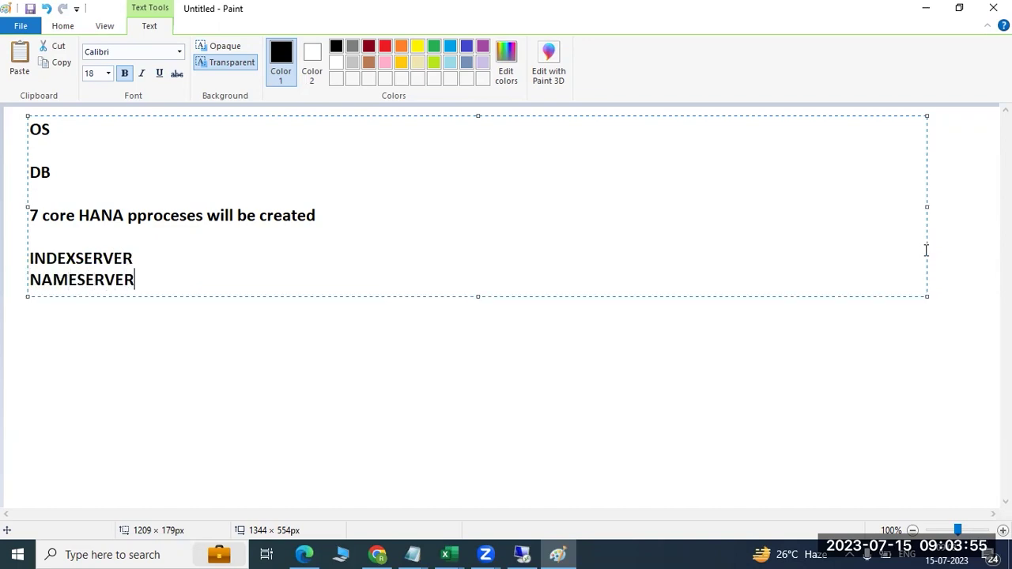
key(Return)
text(PREPROC)
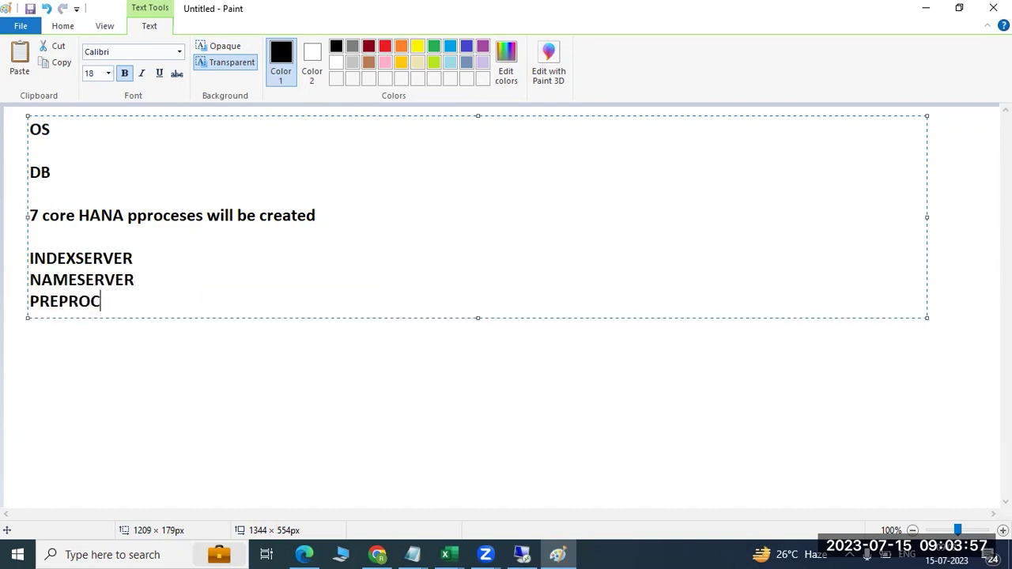
text(ESSOR)
key(Return)
text(COM)
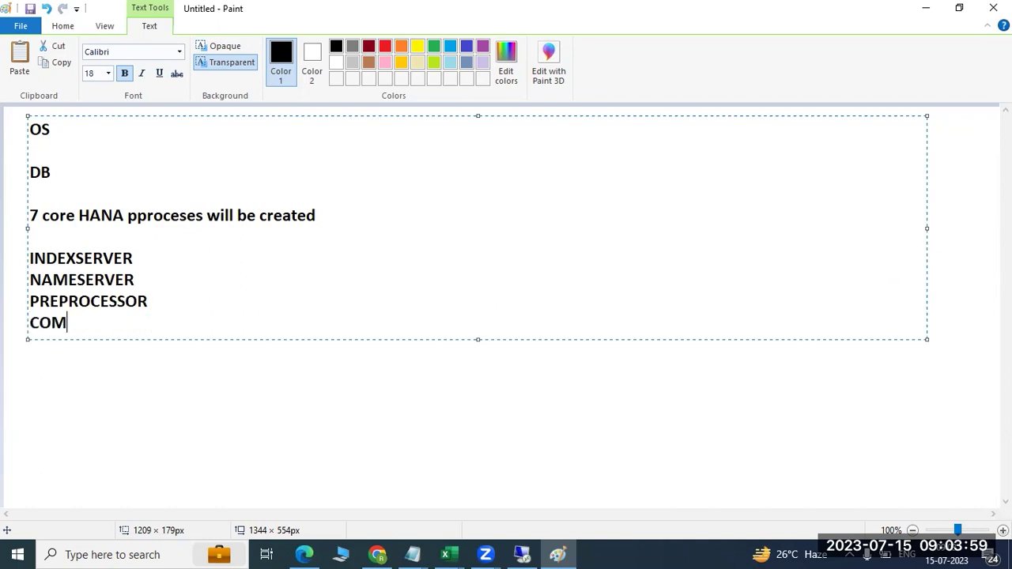
text(PILESERVER)
key(Return)
text(WEBDISP)
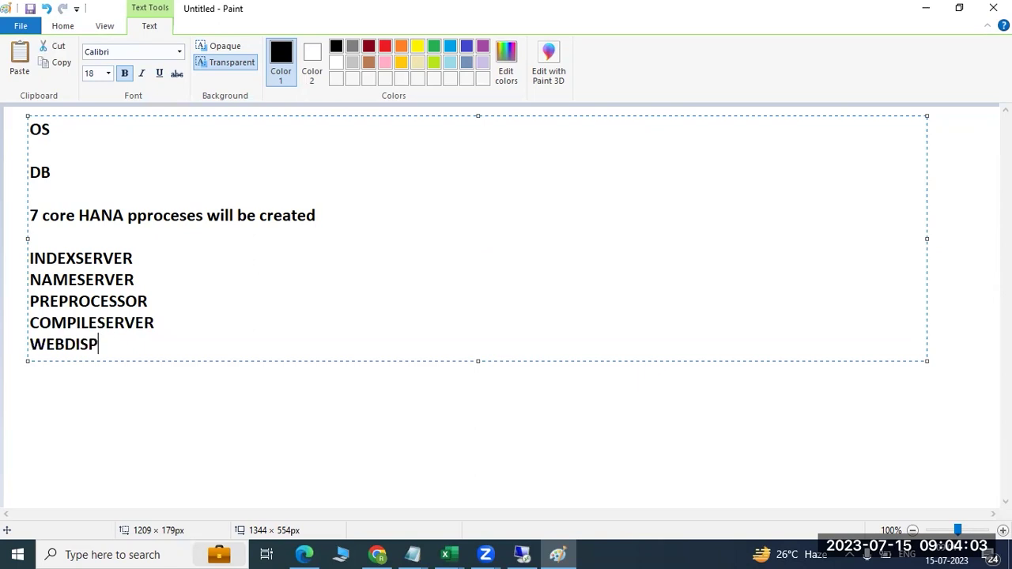
text(ATHER)
key(Return)
text(XSEN)
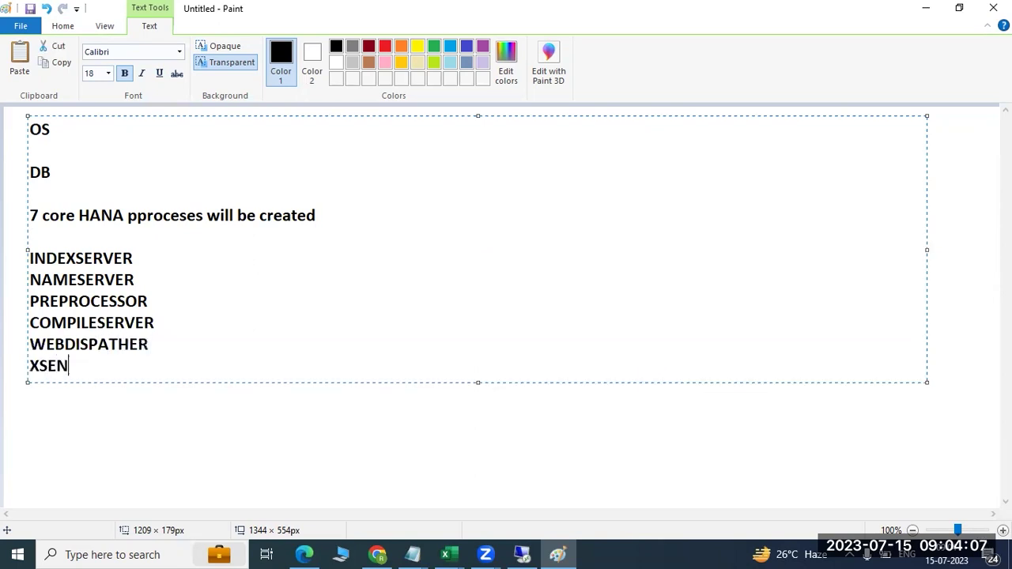
text(GNE)
key(Return)
text(DAEMON)
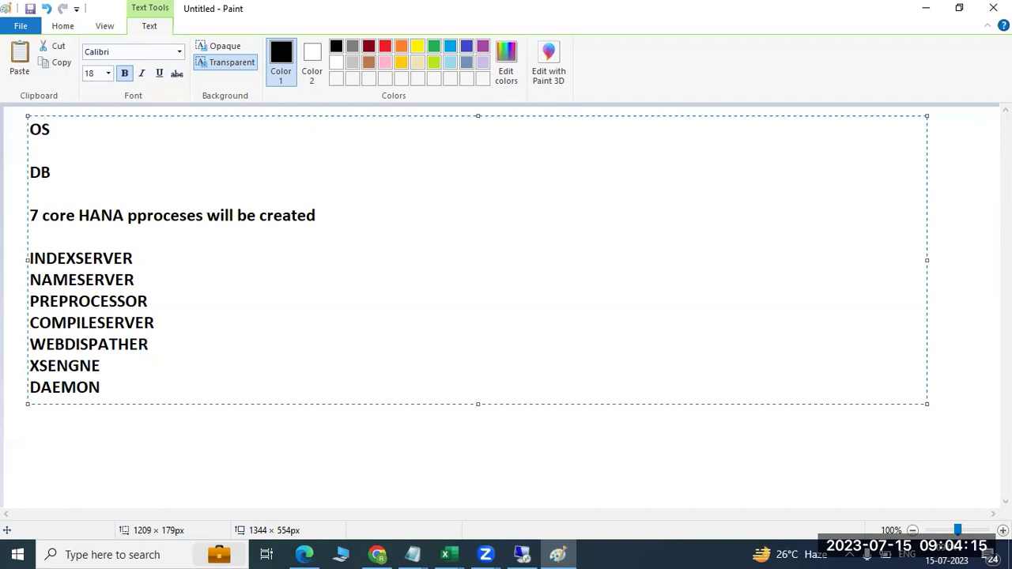
- Append ':SYSTEM' to the DB line and ': SIDADM' to the OS line
click(91, 166)
text(:SYSTEM)
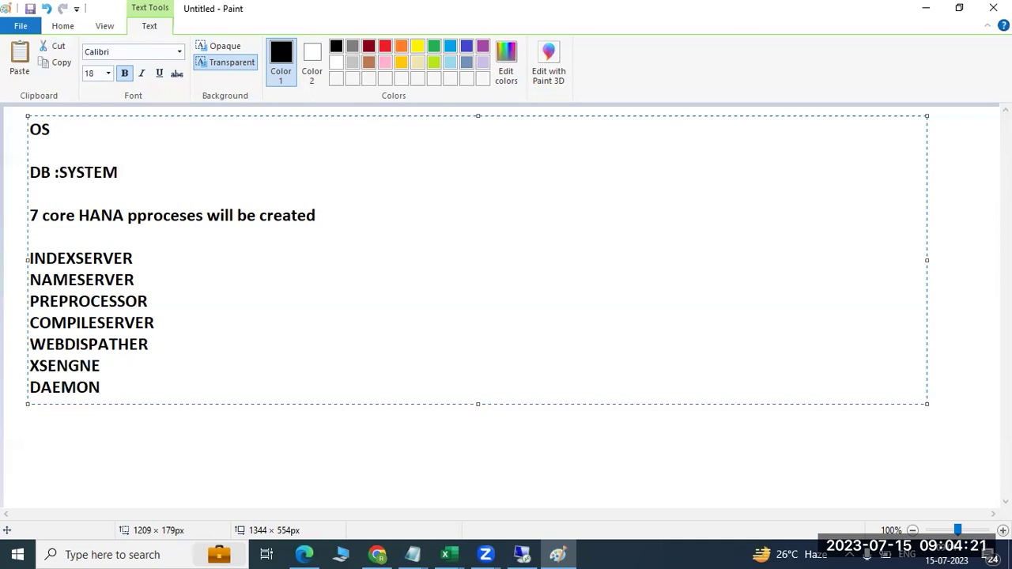
key(Up)
text(: SIDADM)
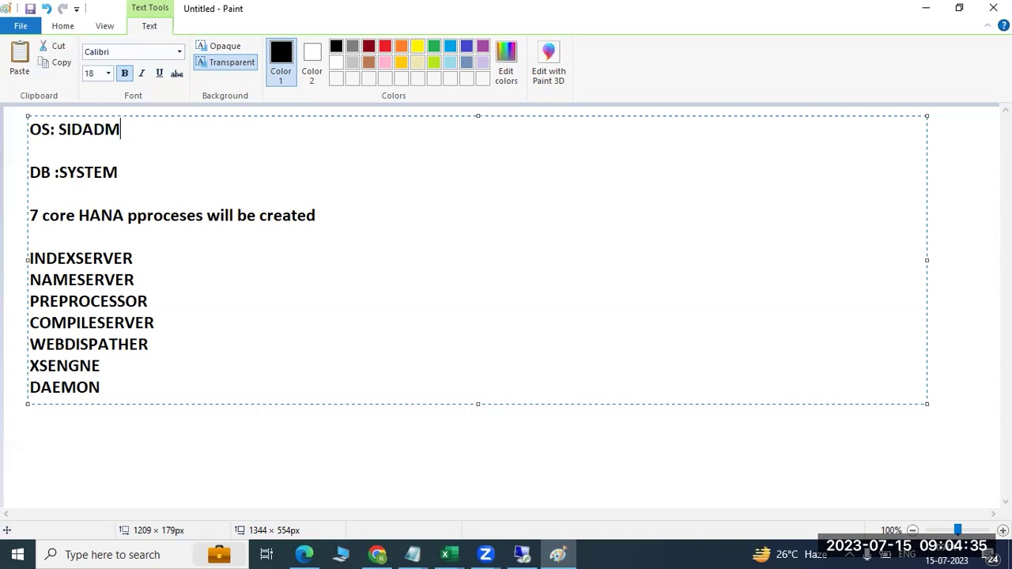
- Highlight the process names in the notes, then return to the remote HANA Studio session
click(112, 387)
drag(112, 387, 30, 260)
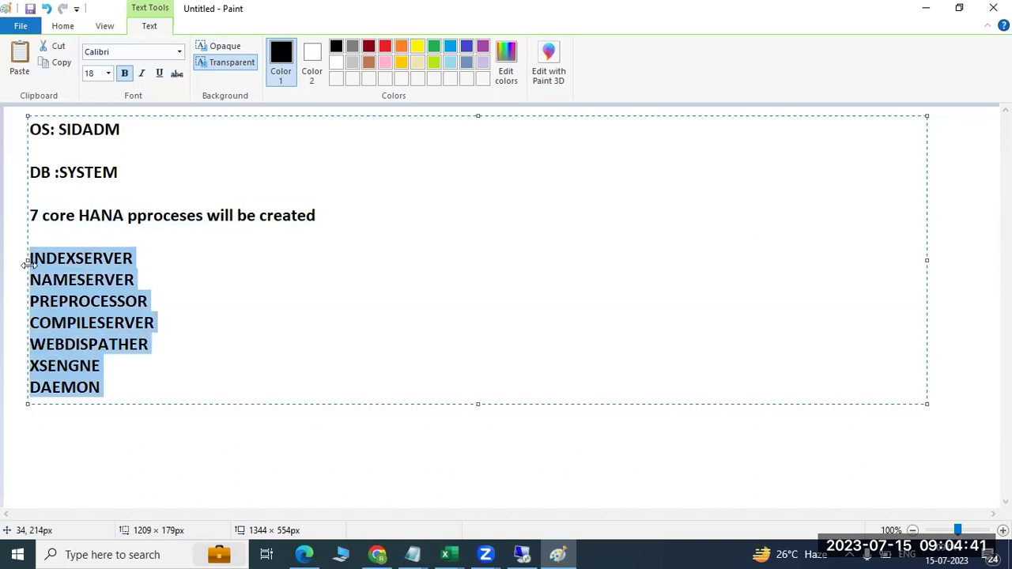
click(31, 258)
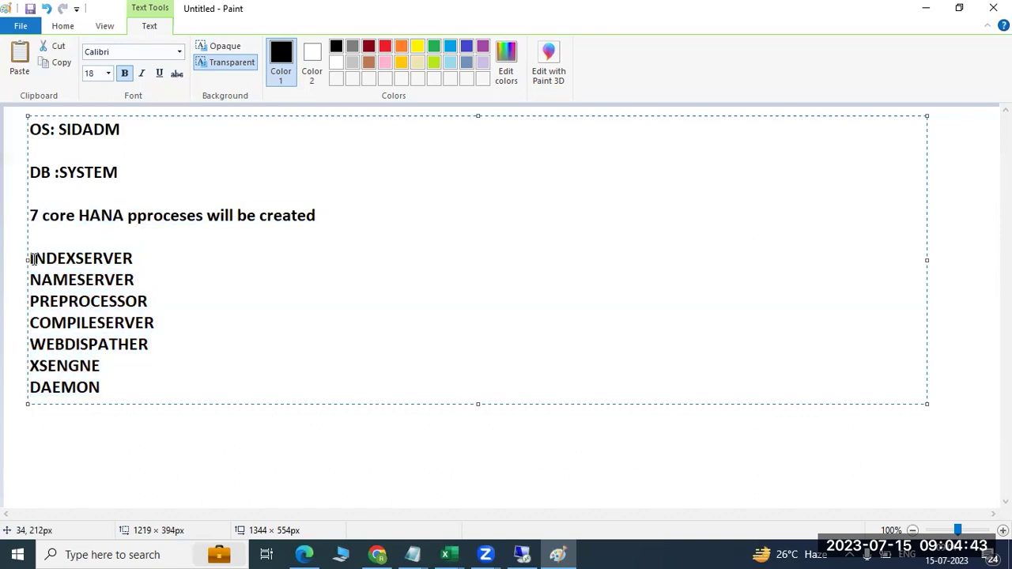
drag(31, 259, 151, 282)
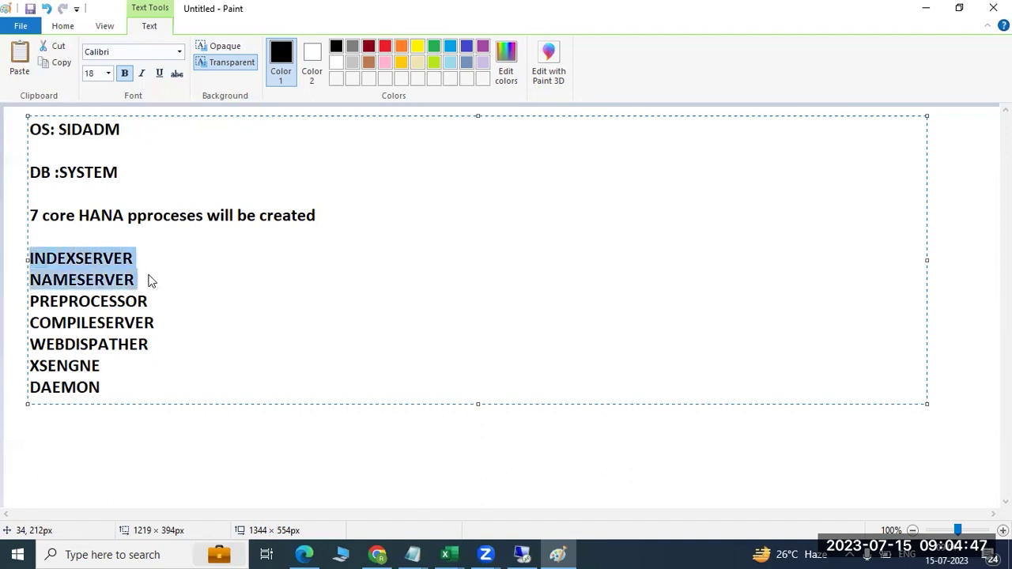
click(141, 257)
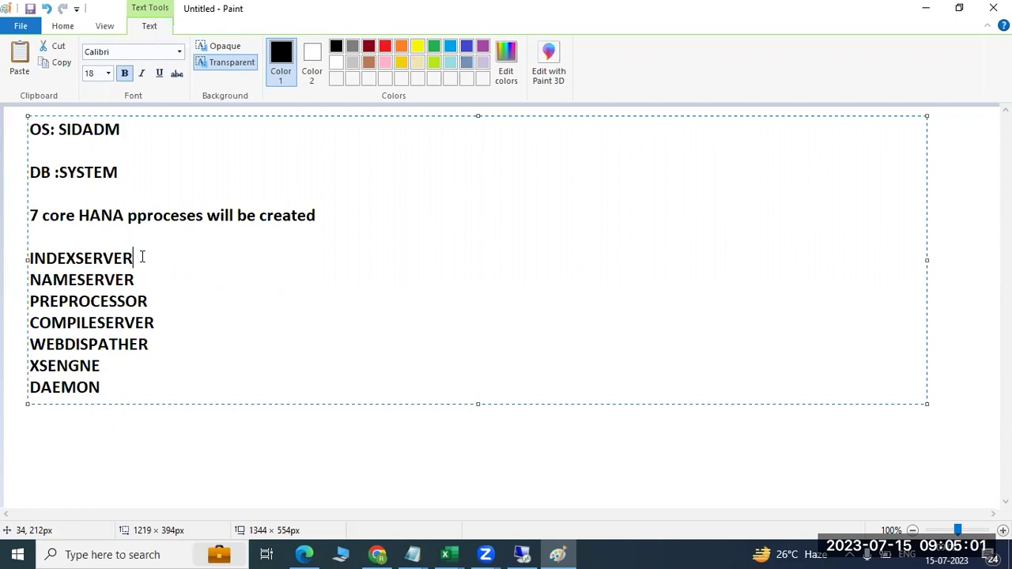
drag(142, 257, 11, 261)
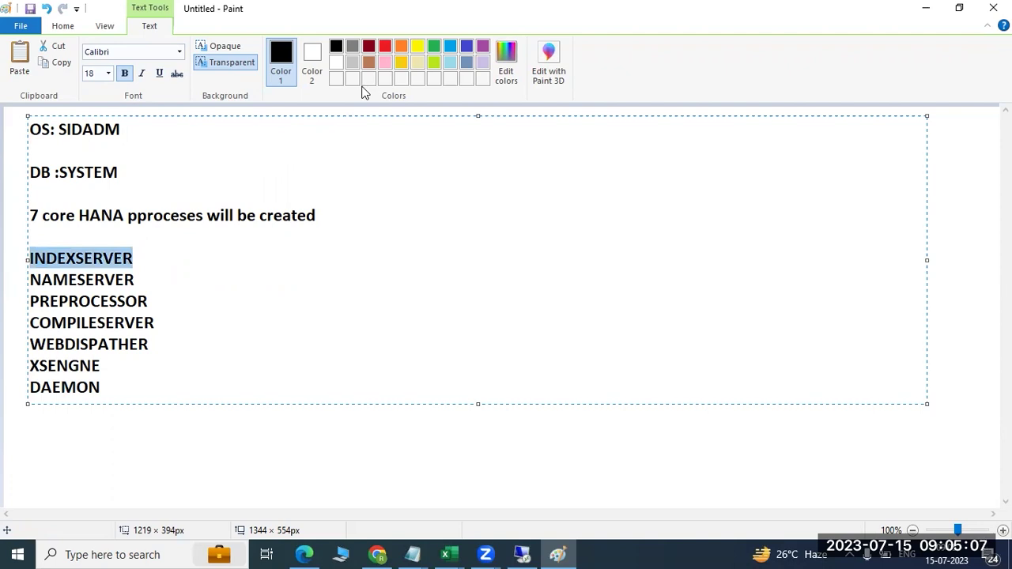
click(228, 249)
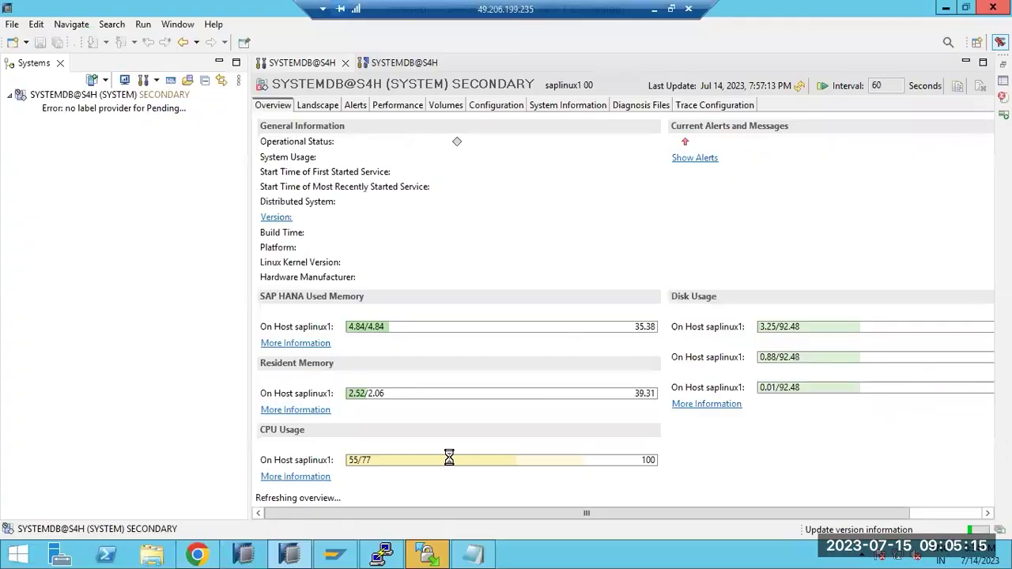
click(521, 555)
- End the unresponsive hdbstudio process in Task Manager
click(383, 555)
click(383, 556)
right_click(655, 553)
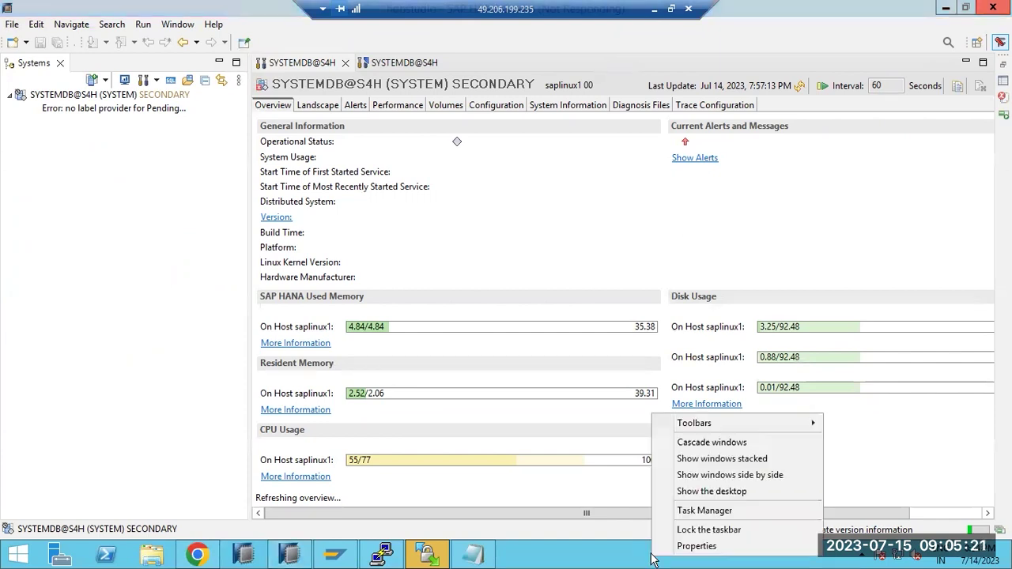
click(689, 509)
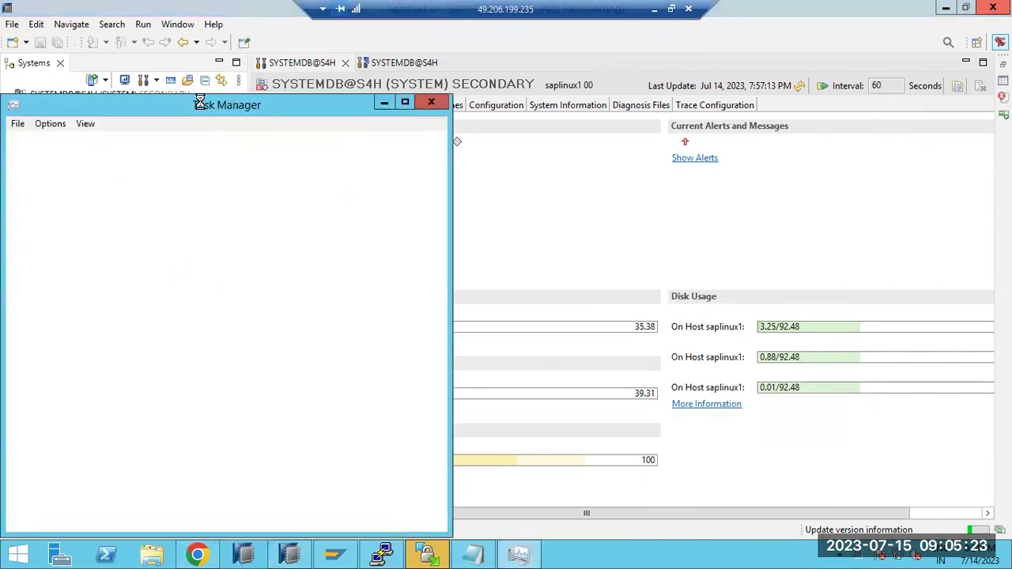
drag(208, 103, 284, 75)
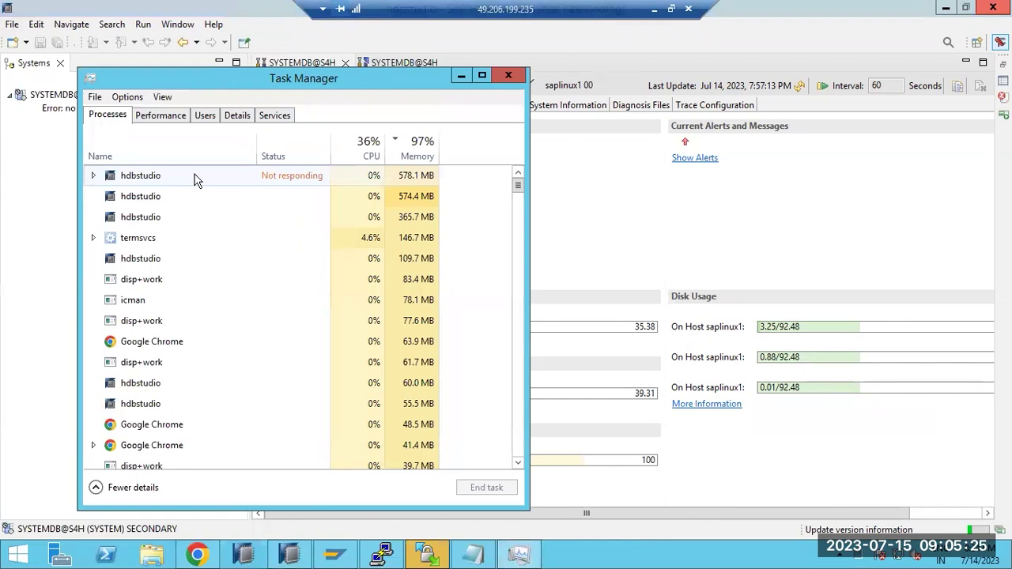
right_click(196, 176)
click(229, 201)
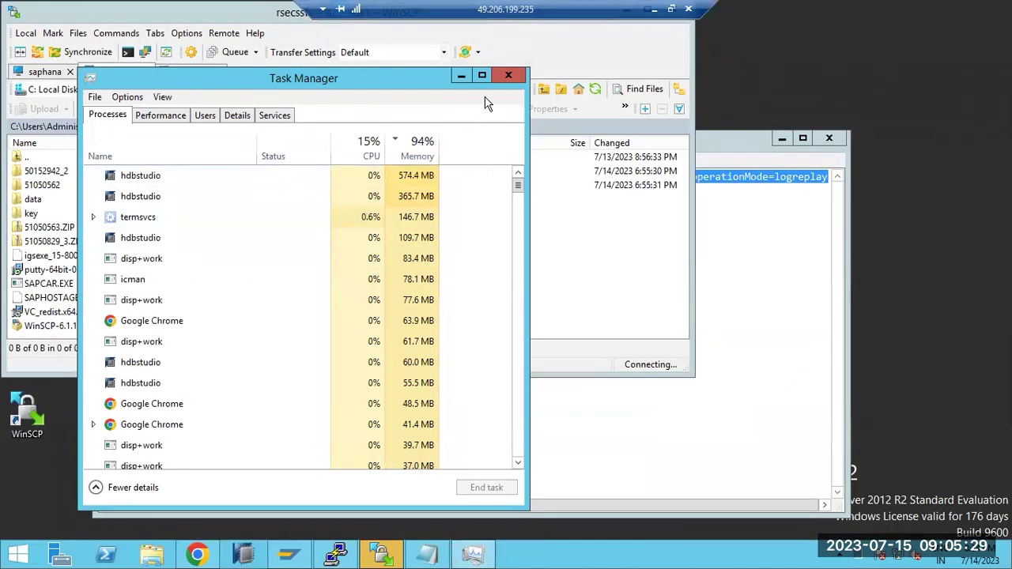
click(509, 75)
- Cancel the saplinux1 WinSCP login, show the desktop and relaunch SAP HANA Studio
click(388, 281)
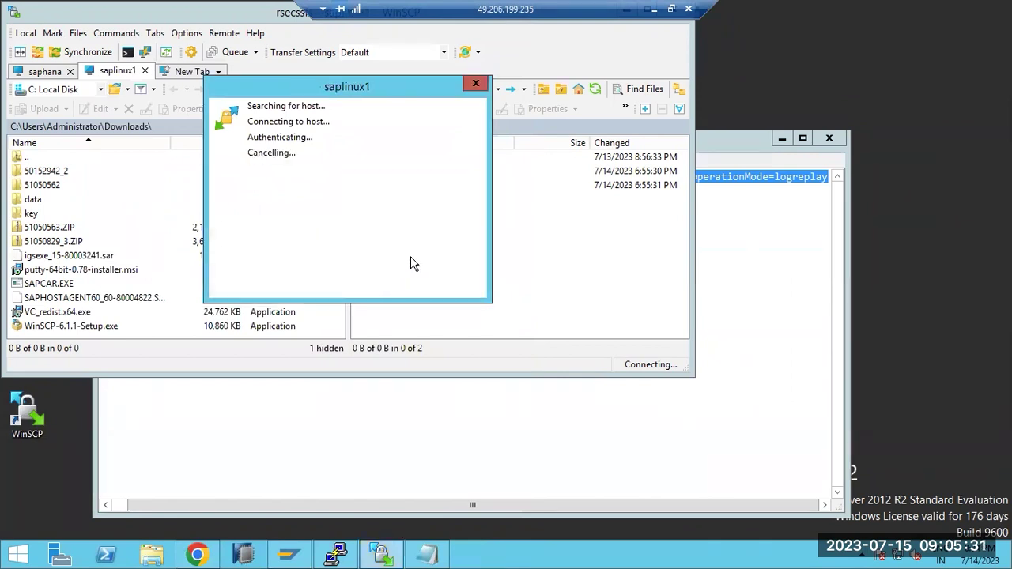
right_click(531, 560)
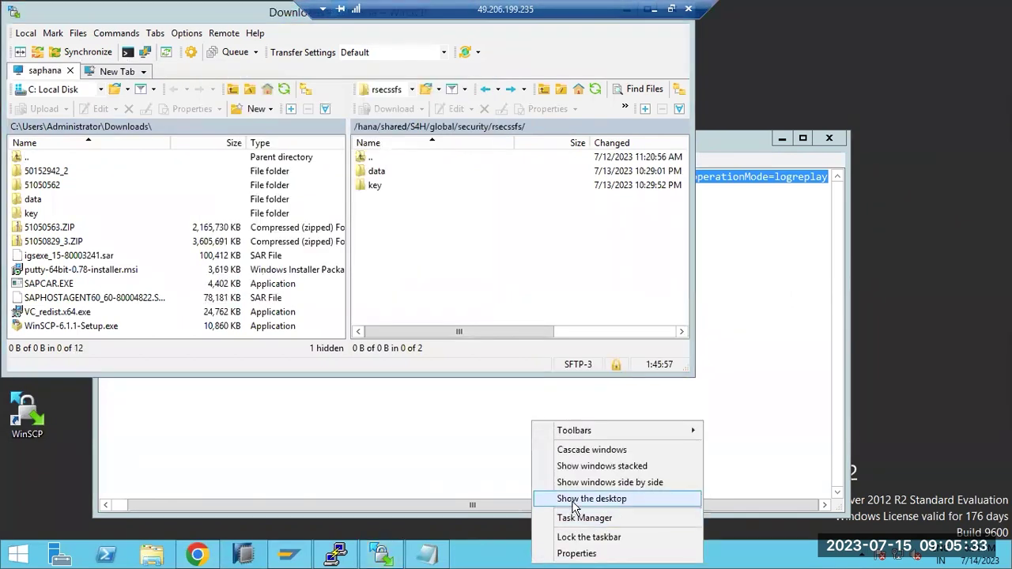
click(589, 498)
click(276, 557)
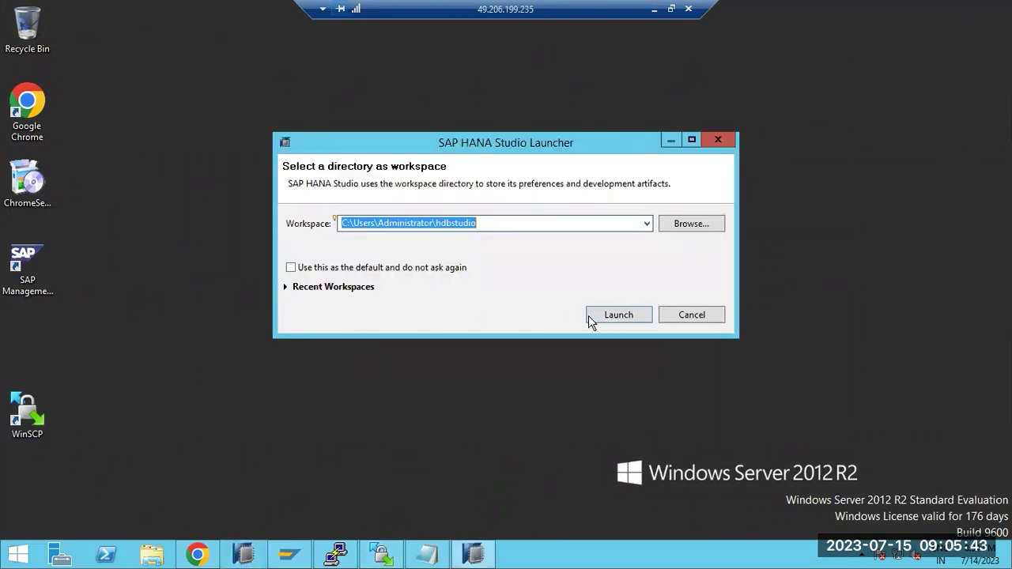
- Launch with the default workspace and close the SYSTEMDB@S4H and S4H@S4H editor tabs
click(590, 314)
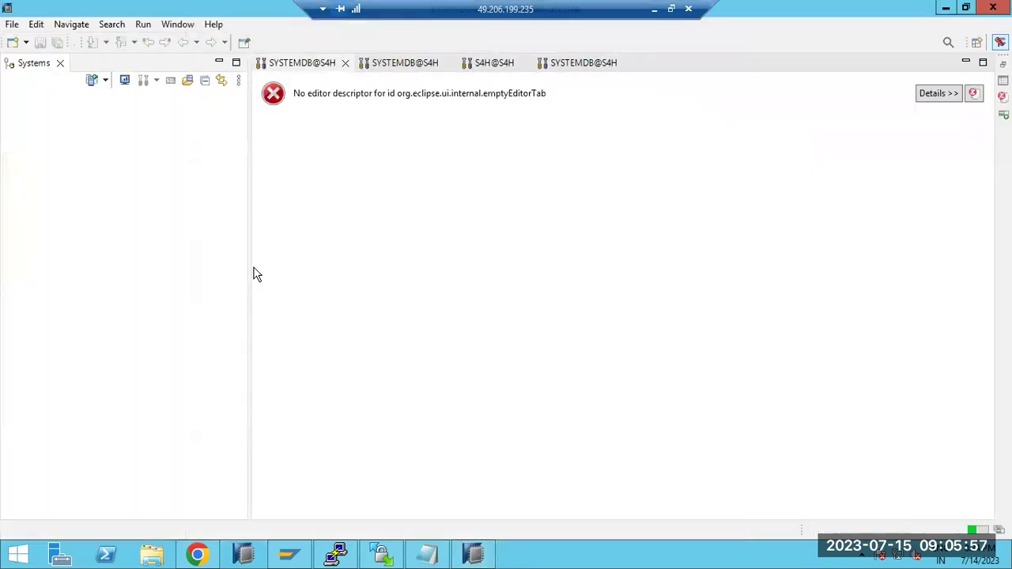
click(345, 63)
double_click(345, 64)
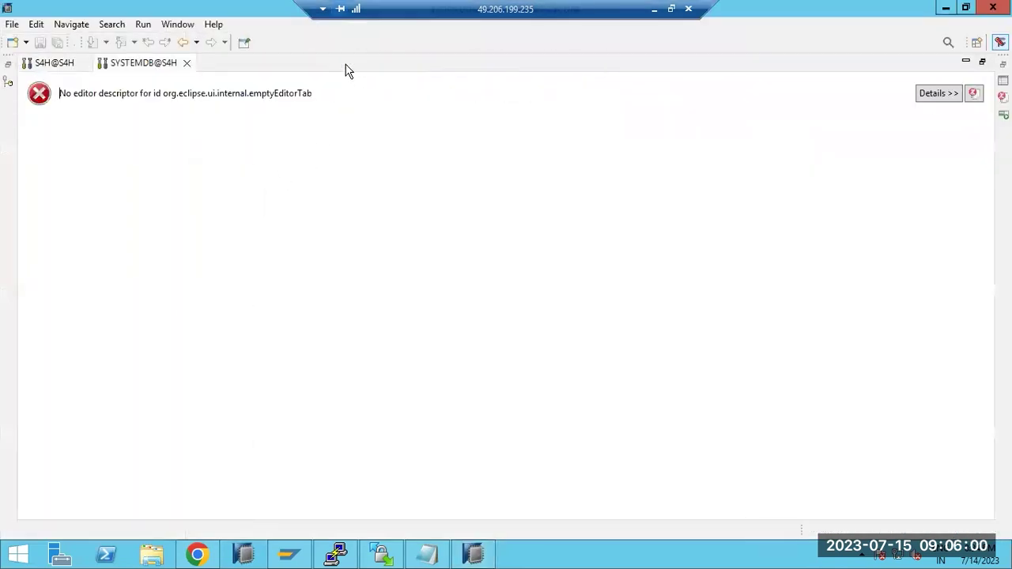
click(188, 64)
click(83, 64)
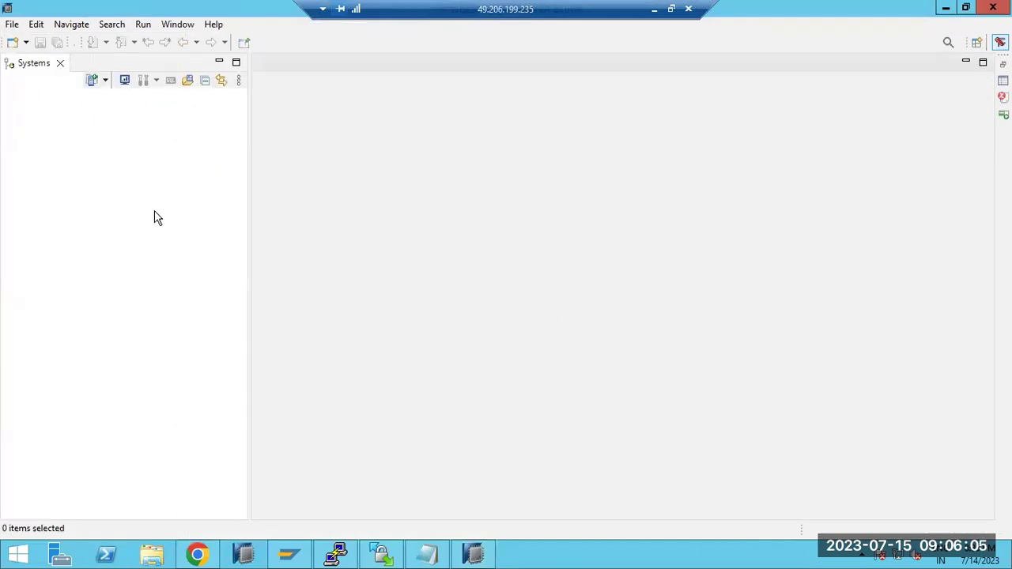
- Start adding a system with host saplinux1 and instance number 20, checked against the terminal
click(91, 81)
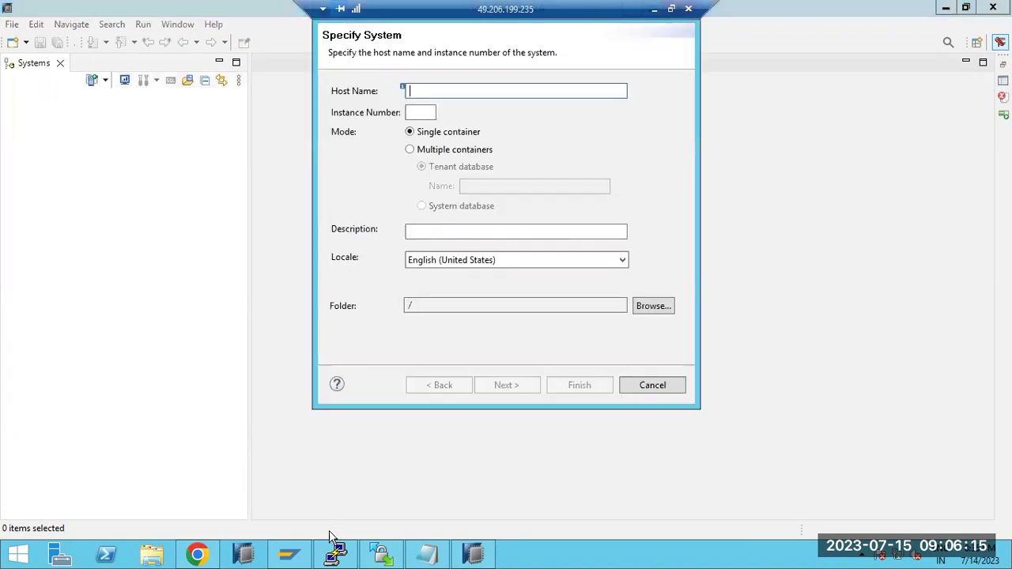
click(336, 553)
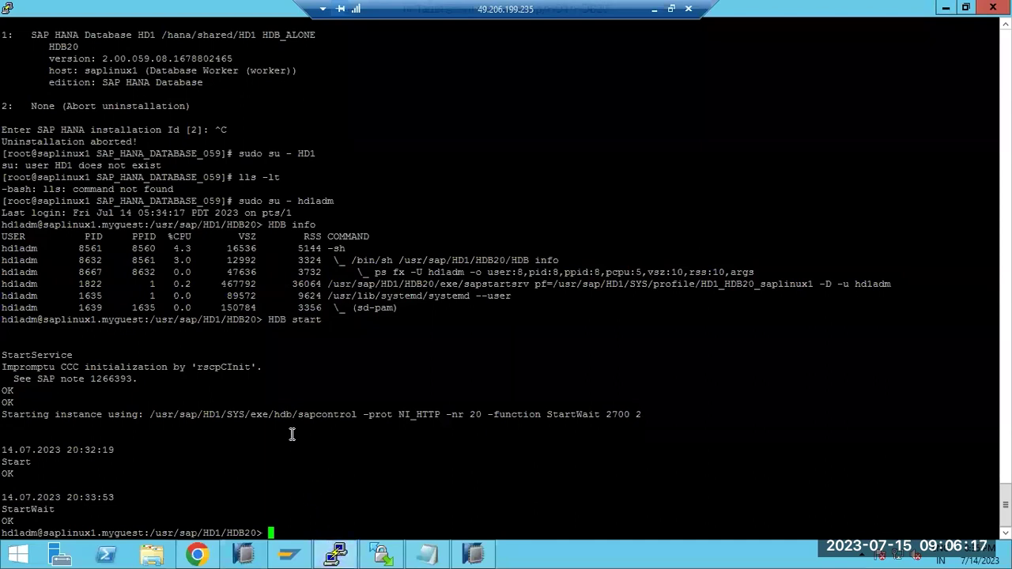
double_click(59, 319)
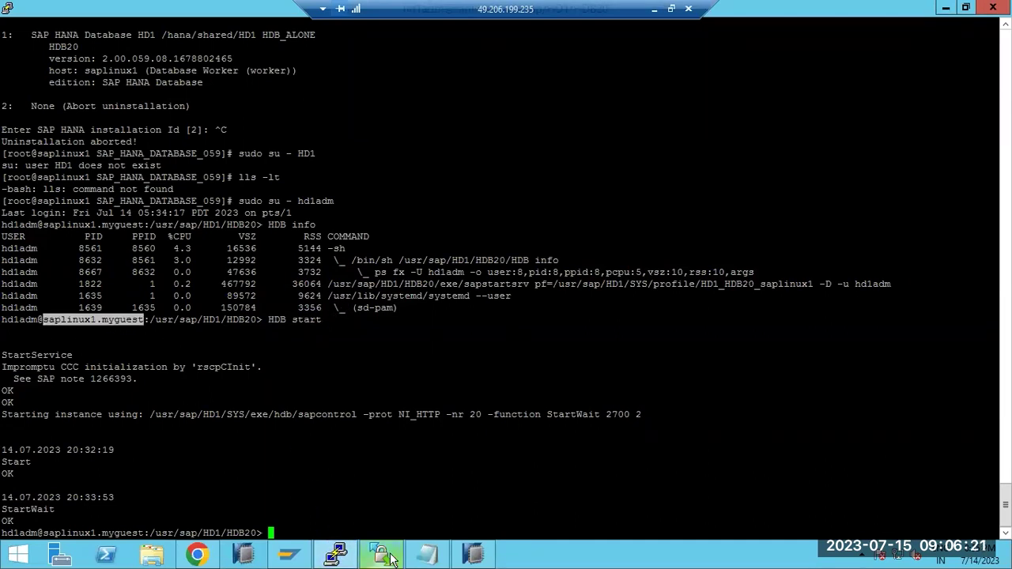
click(473, 554)
text(saplinux1)
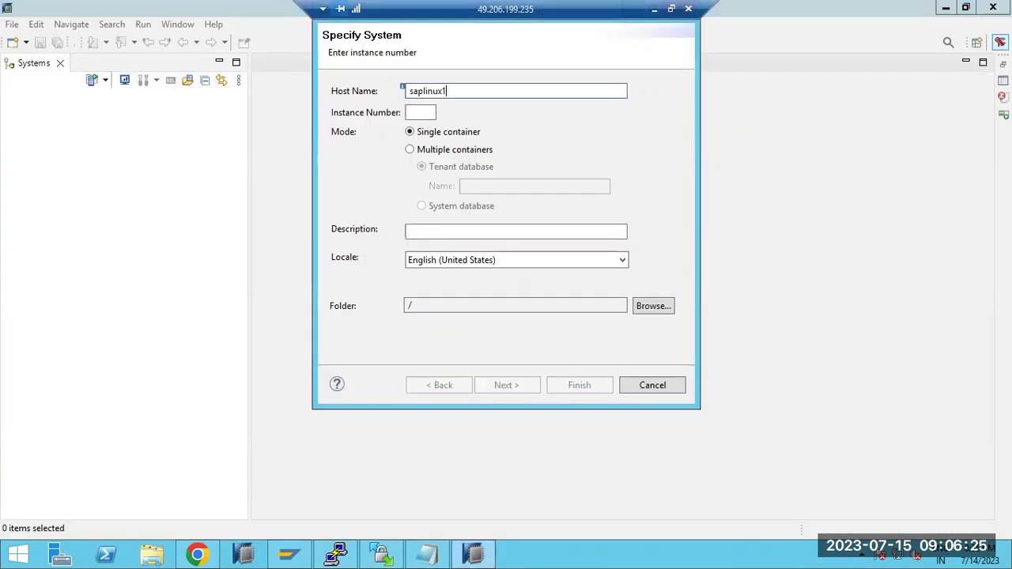
key(Tab)
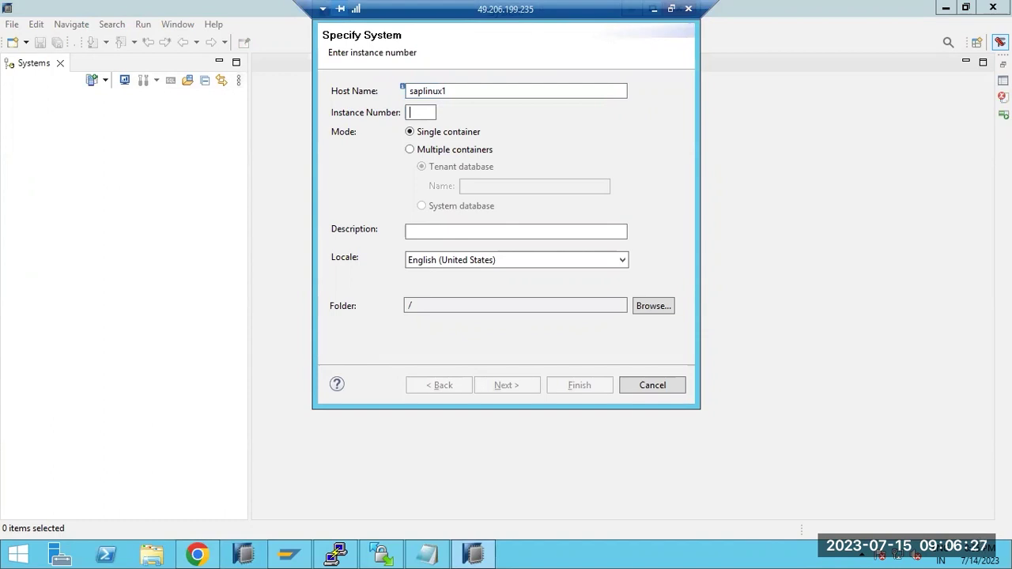
text(10)
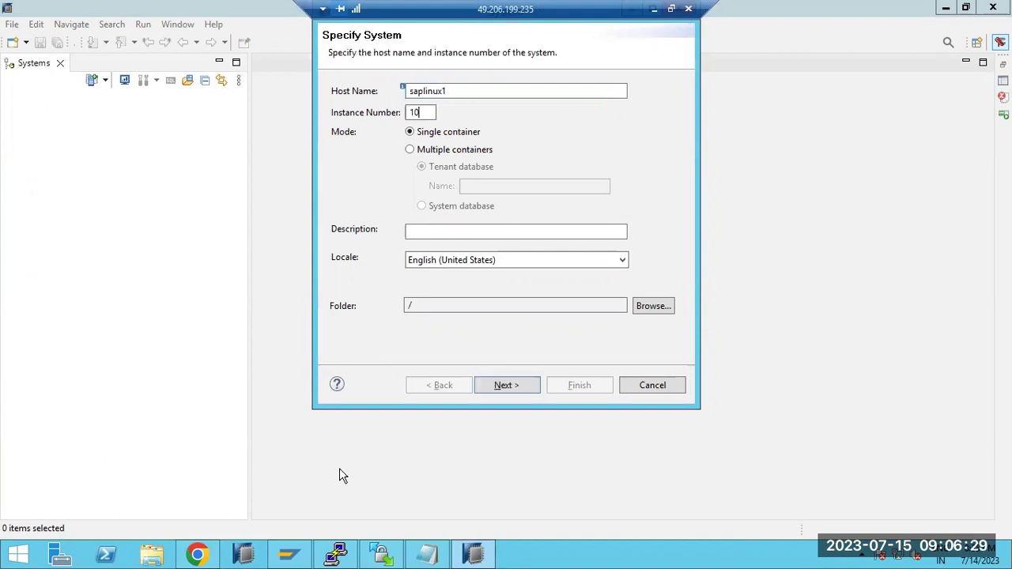
click(335, 553)
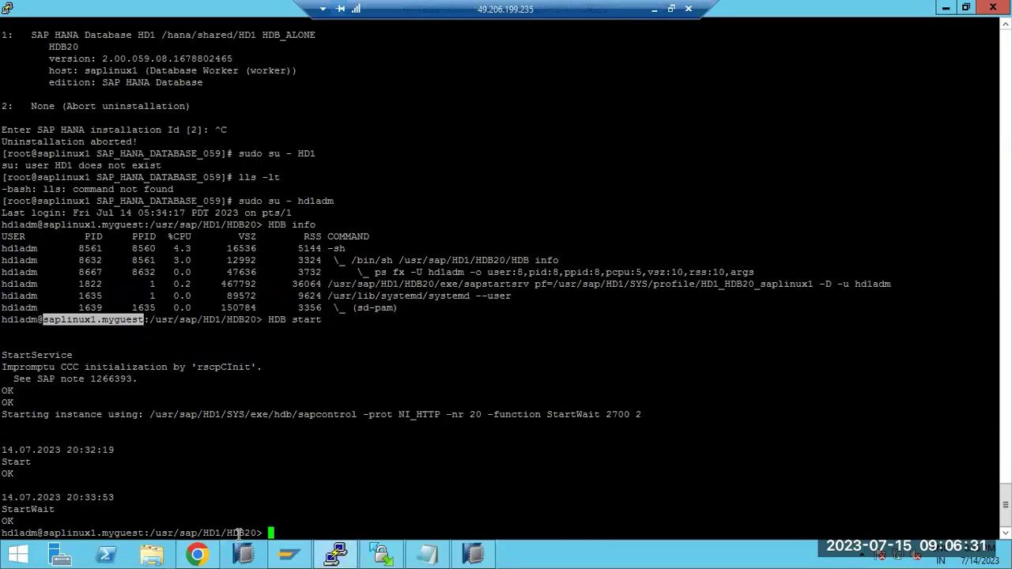
click(250, 533)
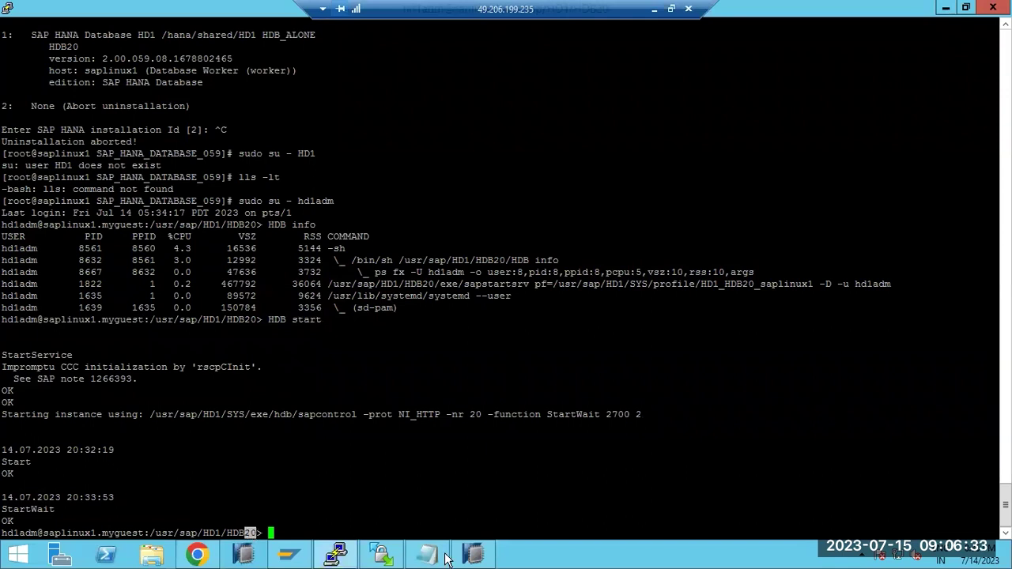
click(473, 553)
key(shift+Home)
text(20)
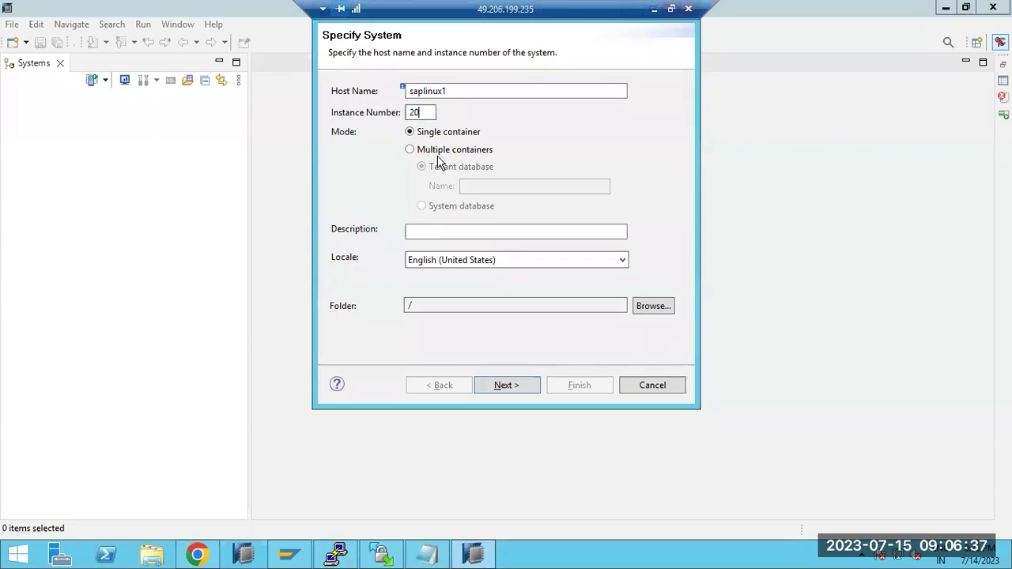
- Choose multiple containers with the system database, describe it 'HD1 - HANADB' and continue
click(440, 151)
click(441, 207)
click(450, 232)
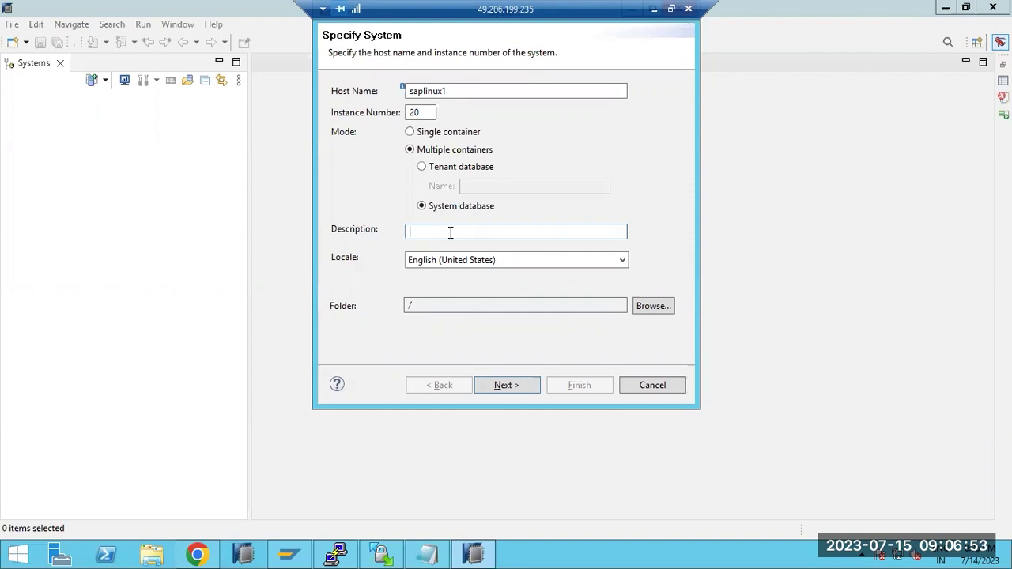
text(HD1 - HANADB)
click(426, 134)
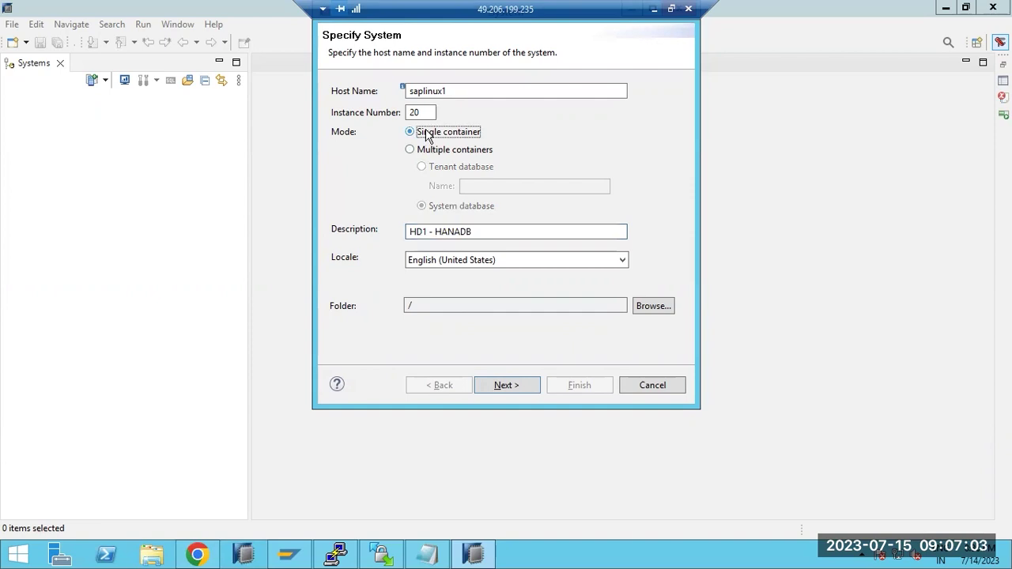
double_click(431, 112)
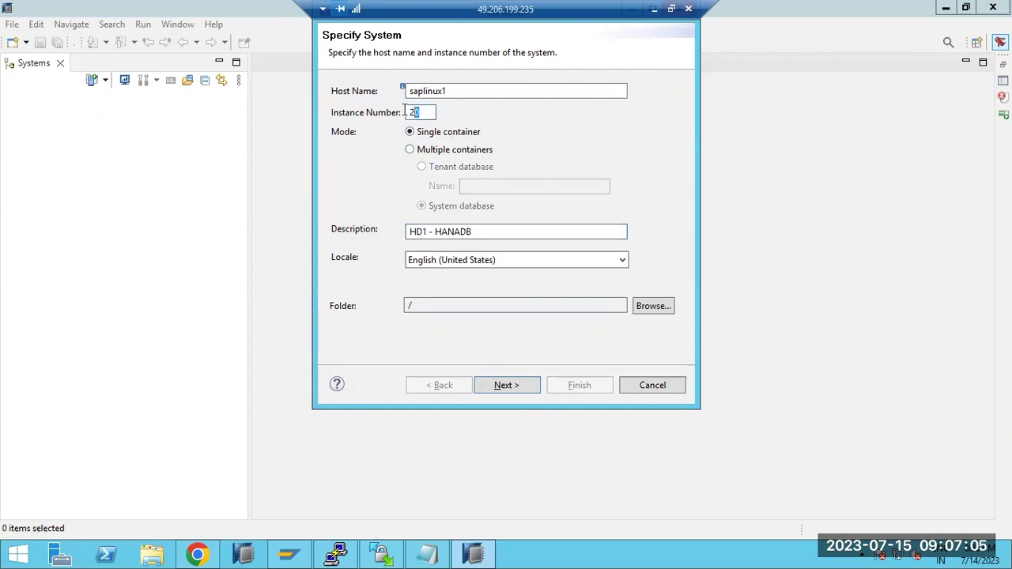
click(410, 150)
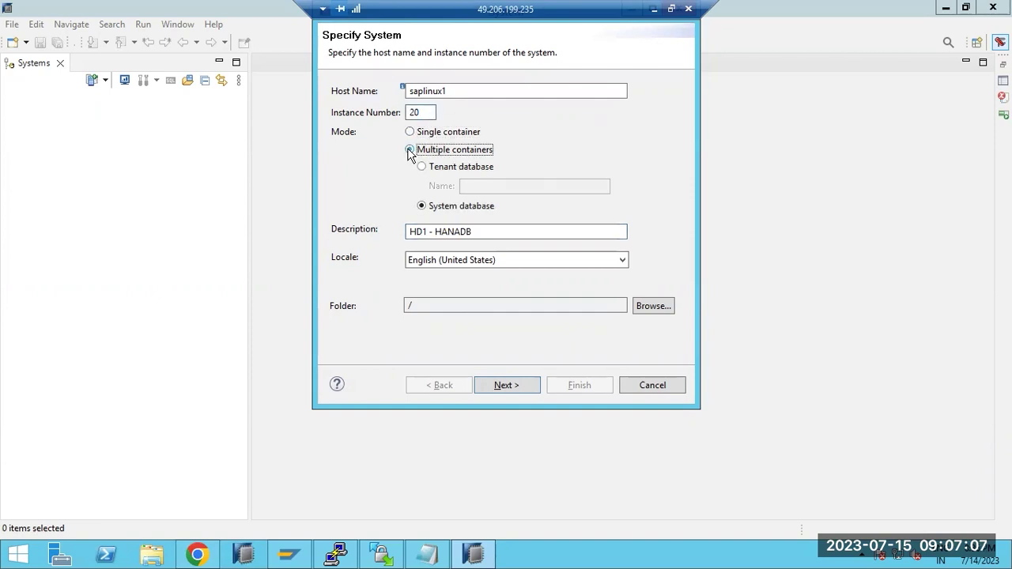
click(433, 168)
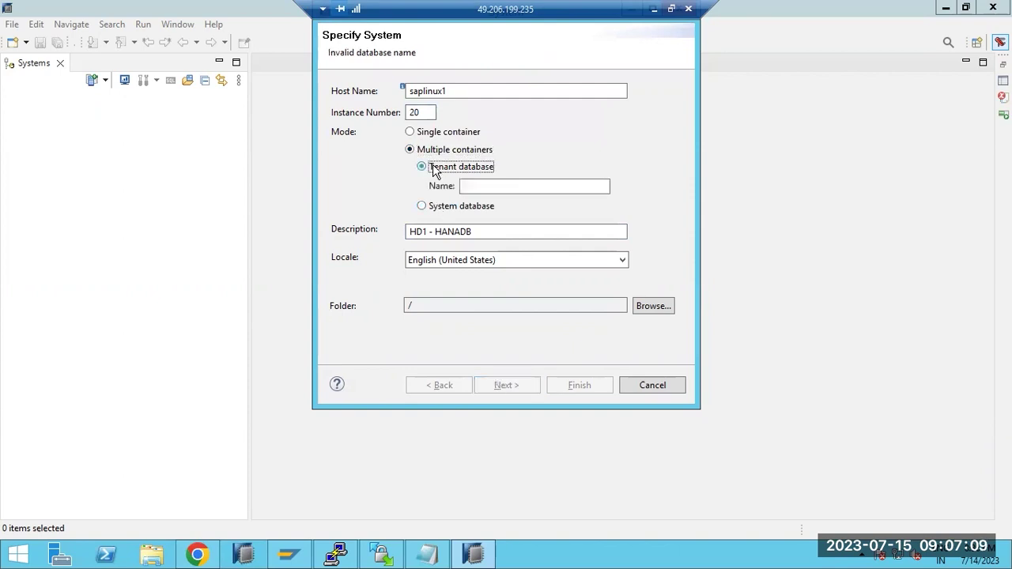
click(456, 207)
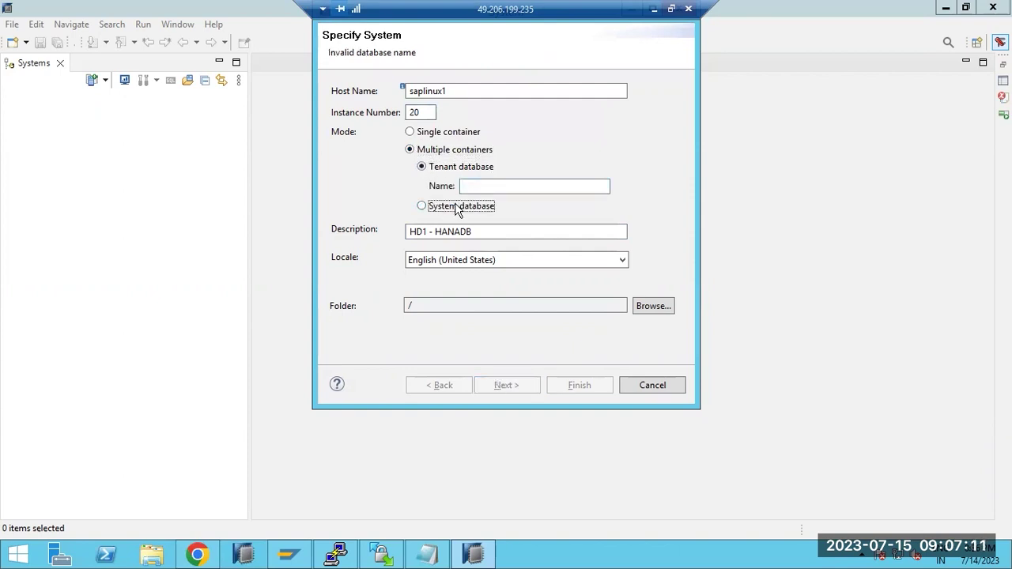
click(505, 385)
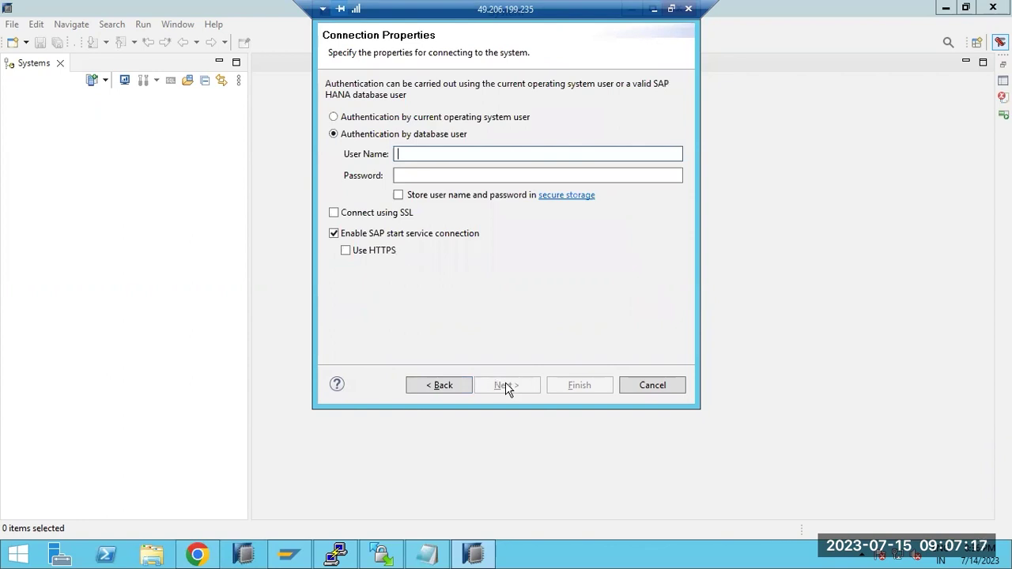
- Authenticate by database user SYSTEM with its password and finish adding the system
click(454, 135)
click(462, 150)
text(SYSTEM)
key(Tab)
text(••••••••••)
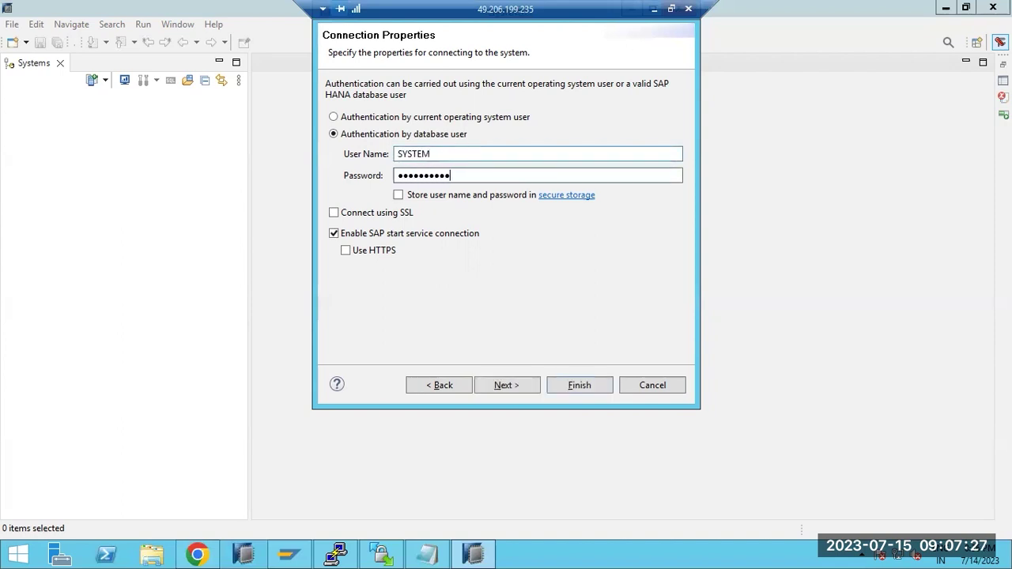
key(Return)
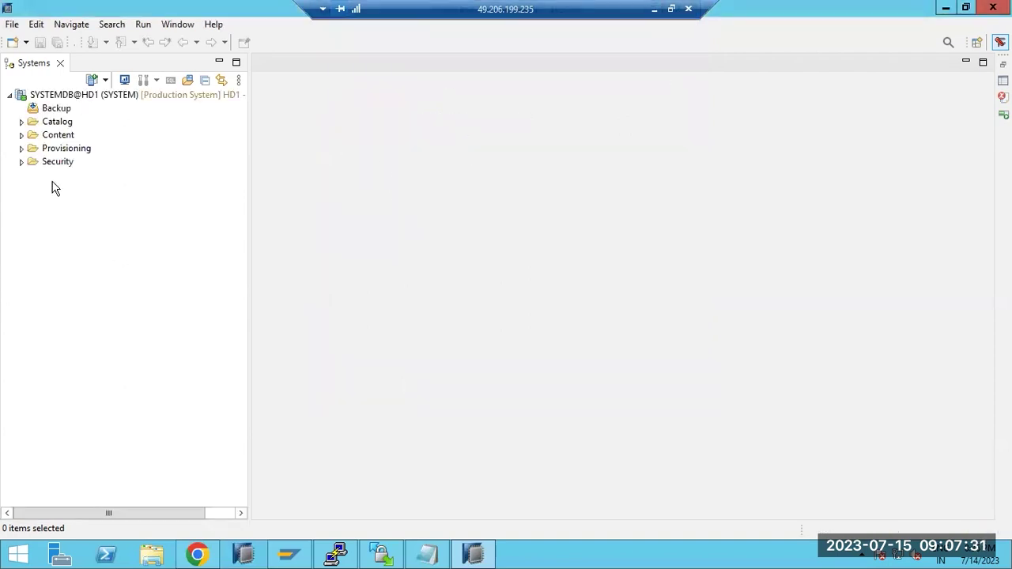
- Add a multiple-container tenant system HD1 on saplinux1, instance 20, entering user SYSTEM
click(93, 80)
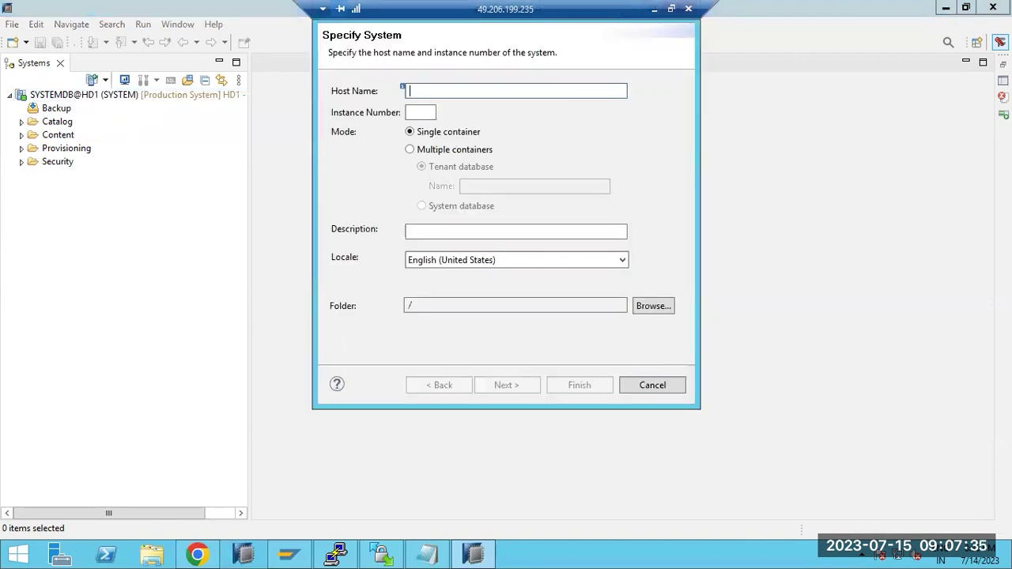
text(sa)
double_click(434, 113)
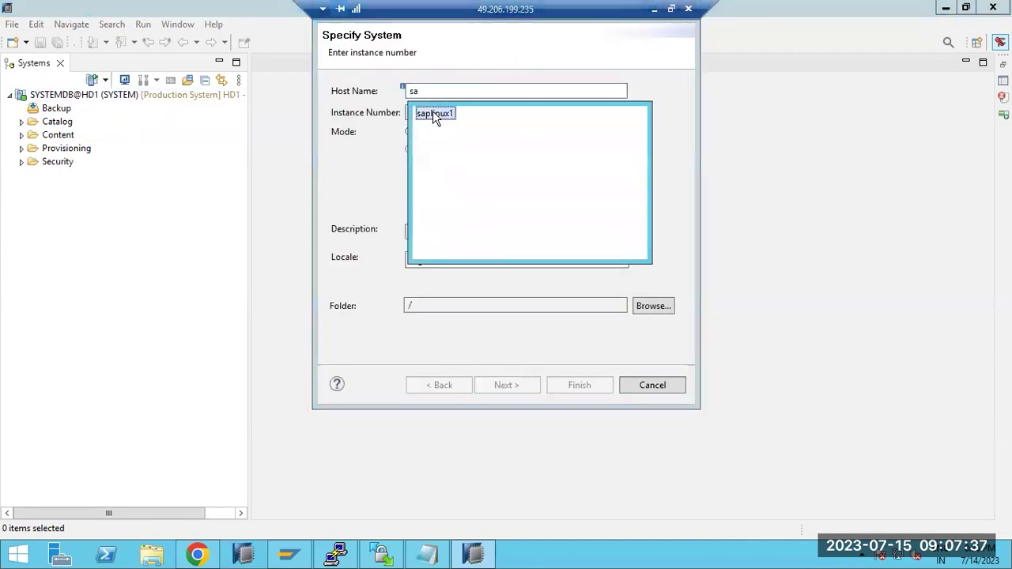
click(427, 111)
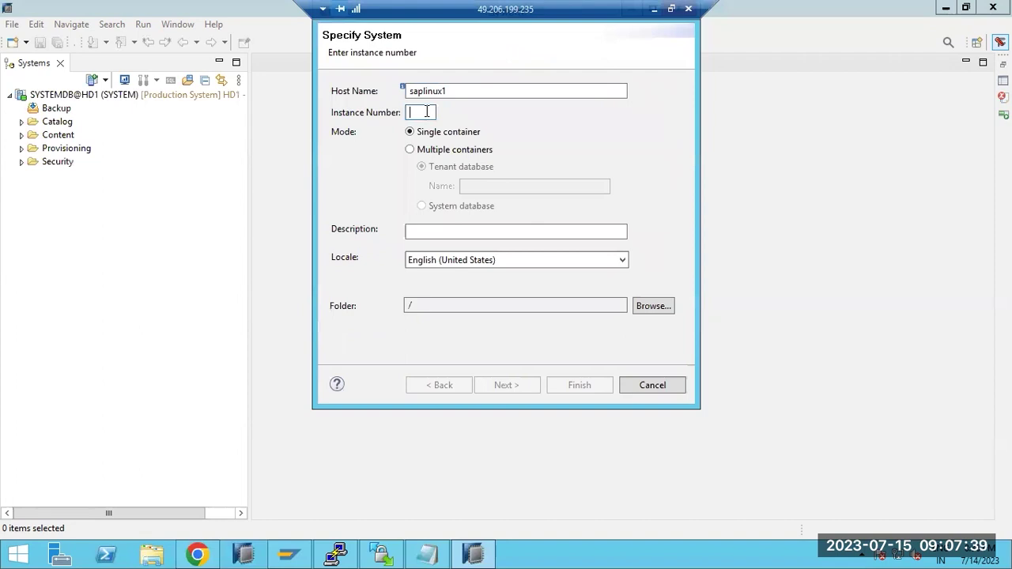
text(20)
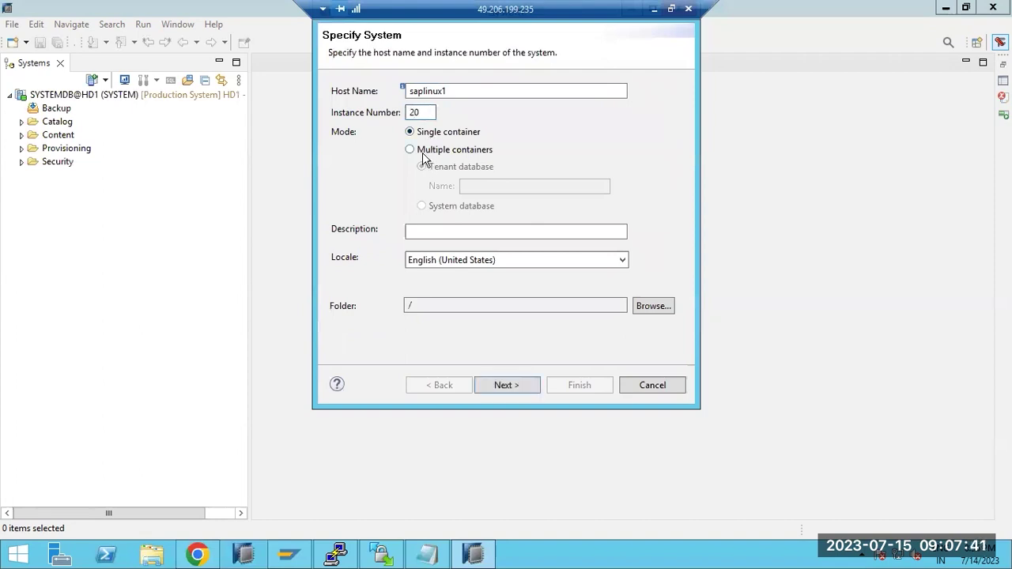
click(424, 152)
click(480, 185)
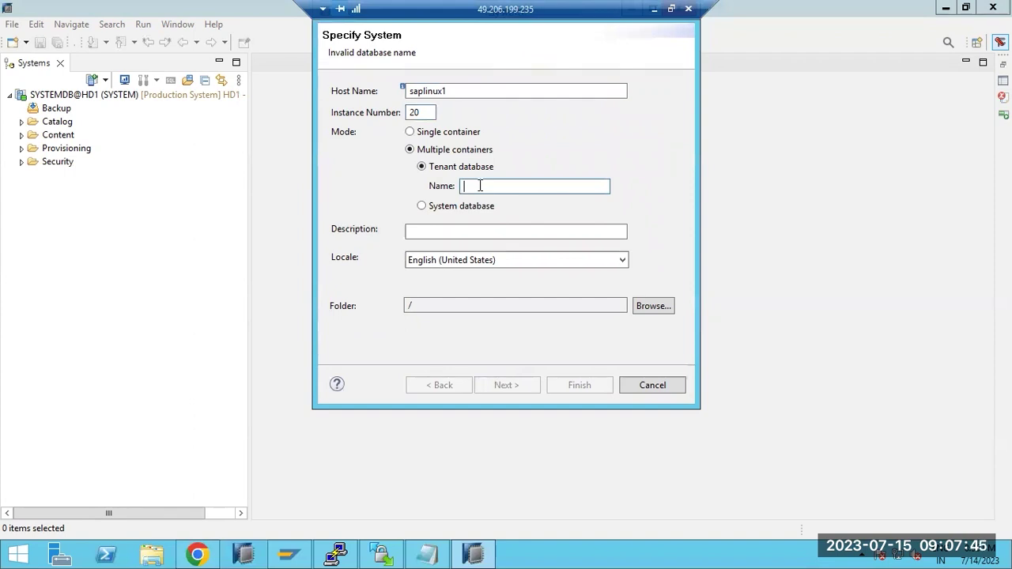
text(HD1)
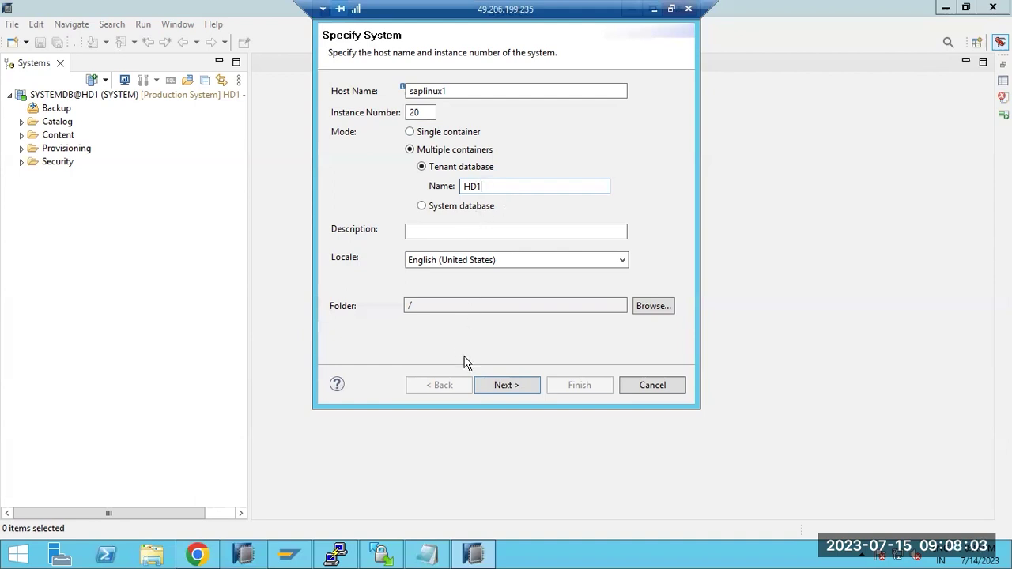
click(503, 385)
text(SYSTEM)
key(Tab)
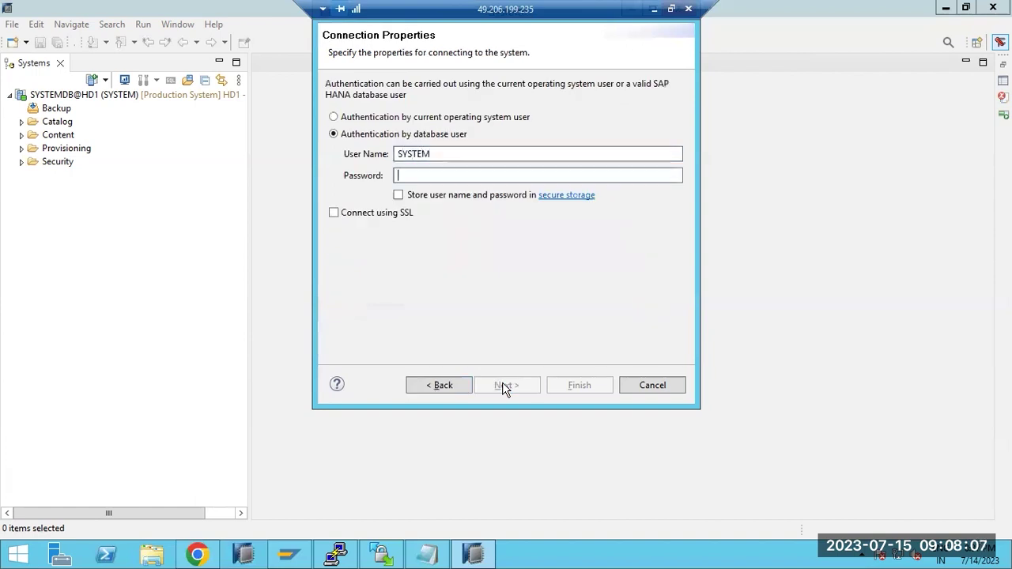
- Enter the SYSTEM password, finish, and check HD1@HD1 and SYSTEMDB@HD1 service status
text(P*******)
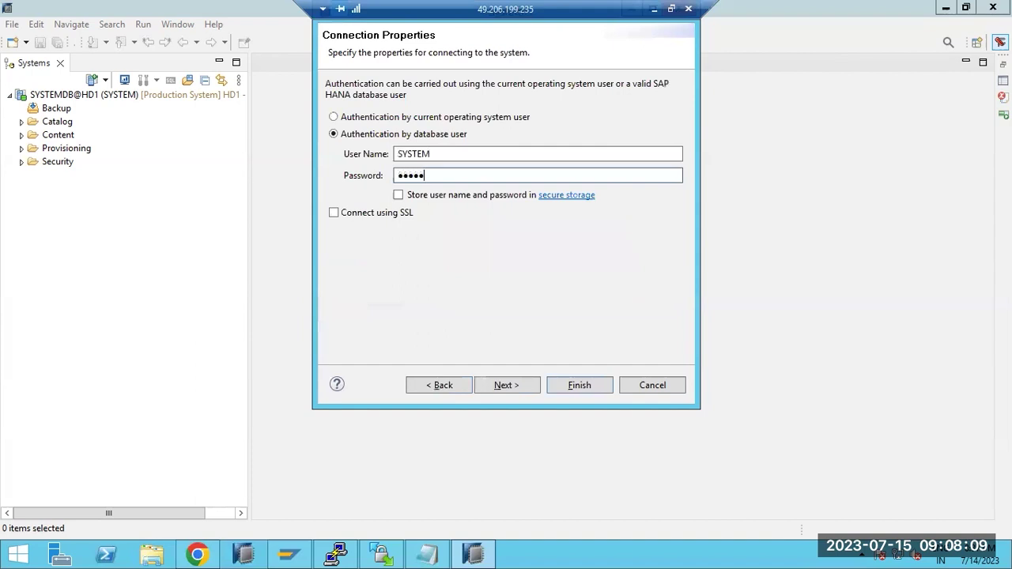
click(503, 385)
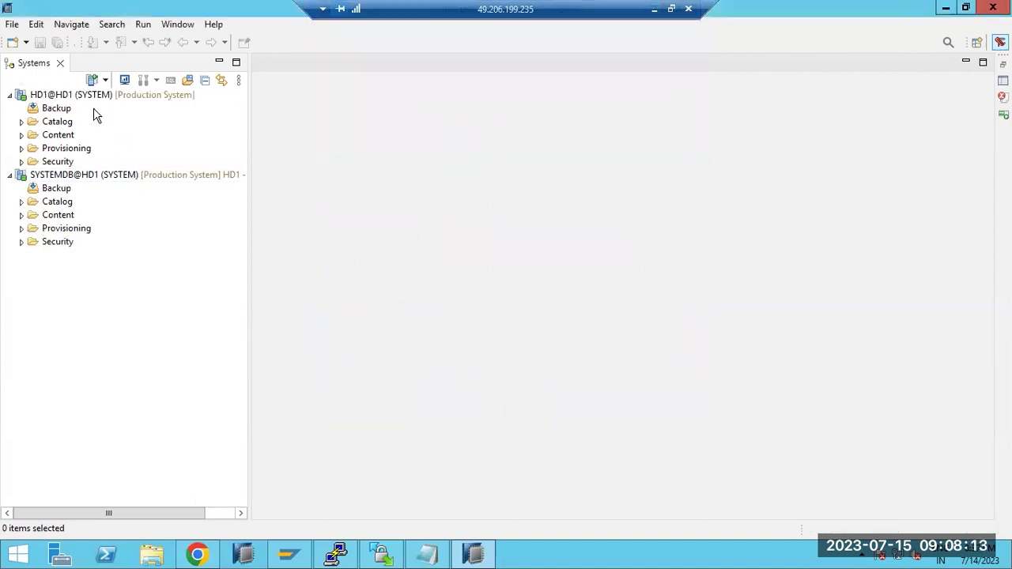
mouse_move(22, 103)
mouse_move(42, 182)
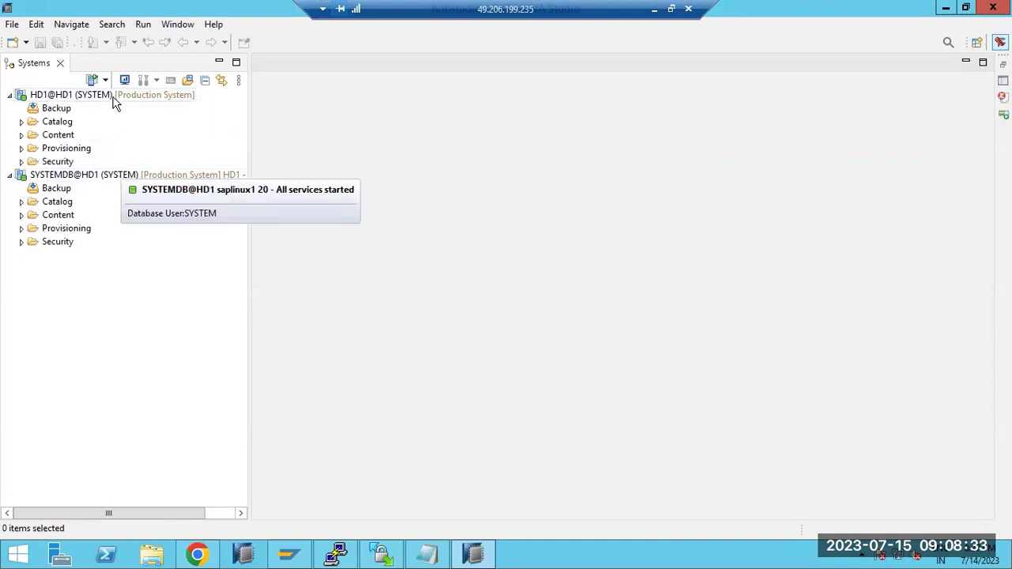
mouse_move(116, 147)
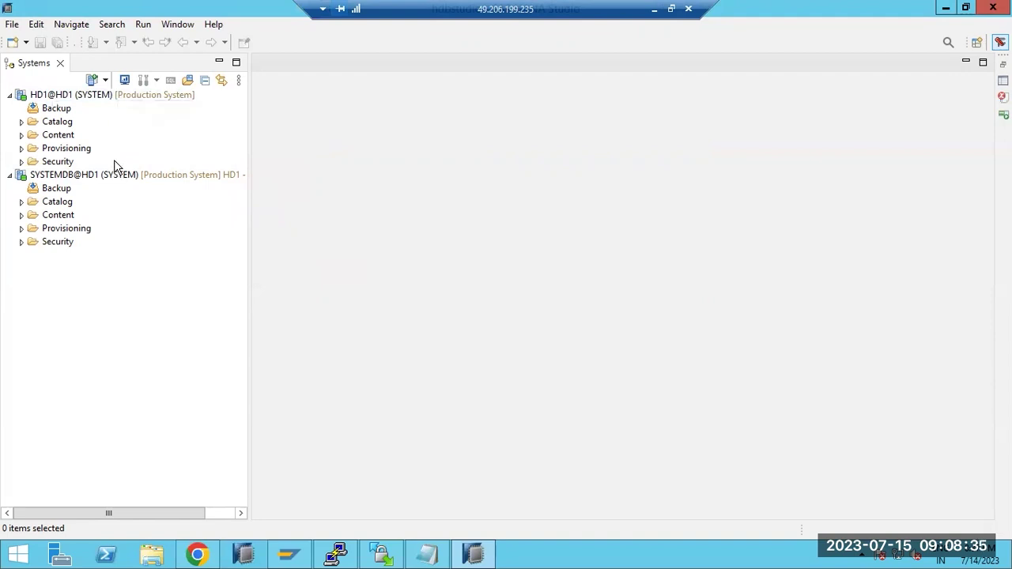
mouse_move(117, 98)
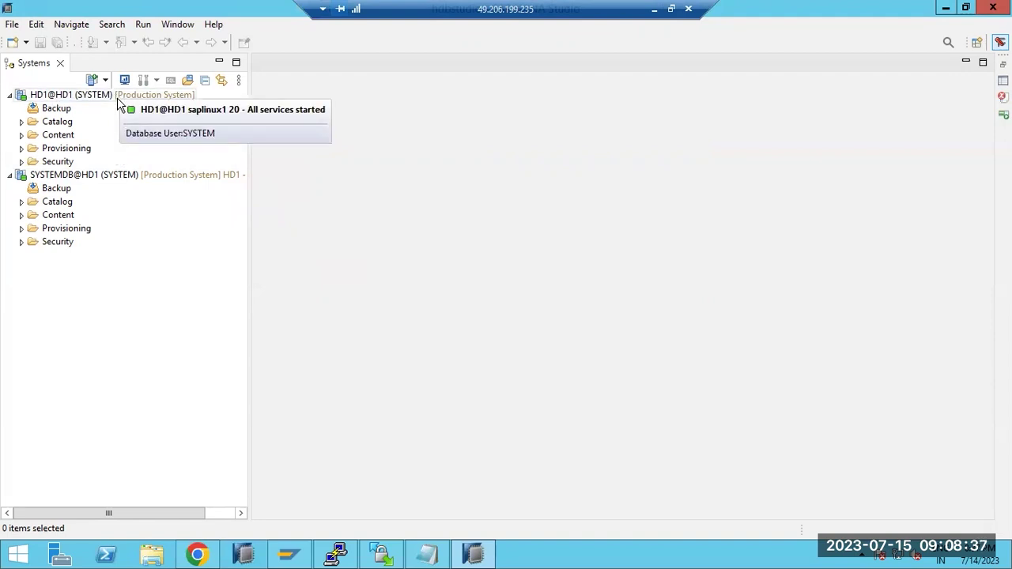
mouse_move(132, 184)
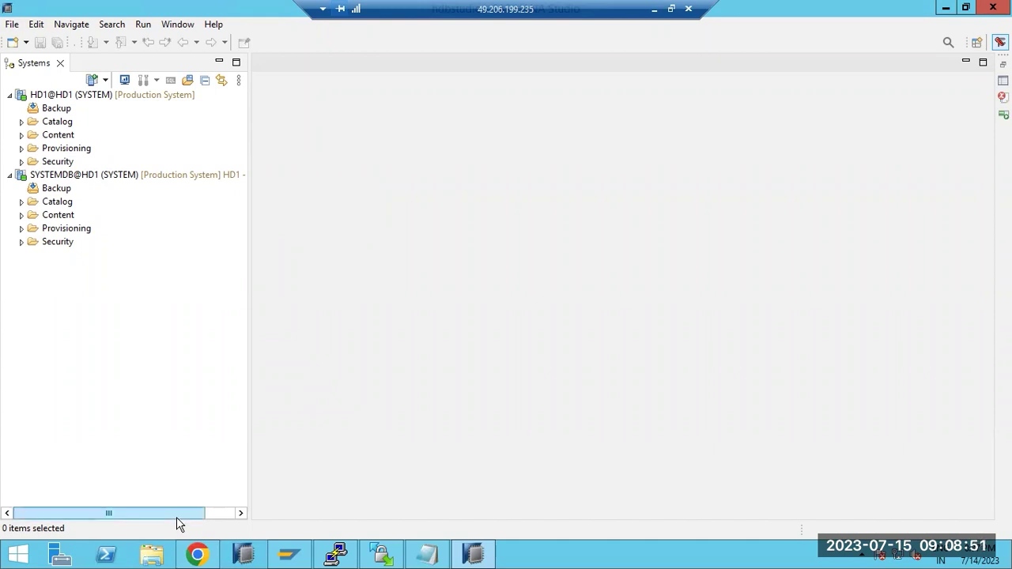
- Open Administration for SYSTEMDB@HD1 via Configuration and Monitoring, maximize it, then minimize it
click(67, 176)
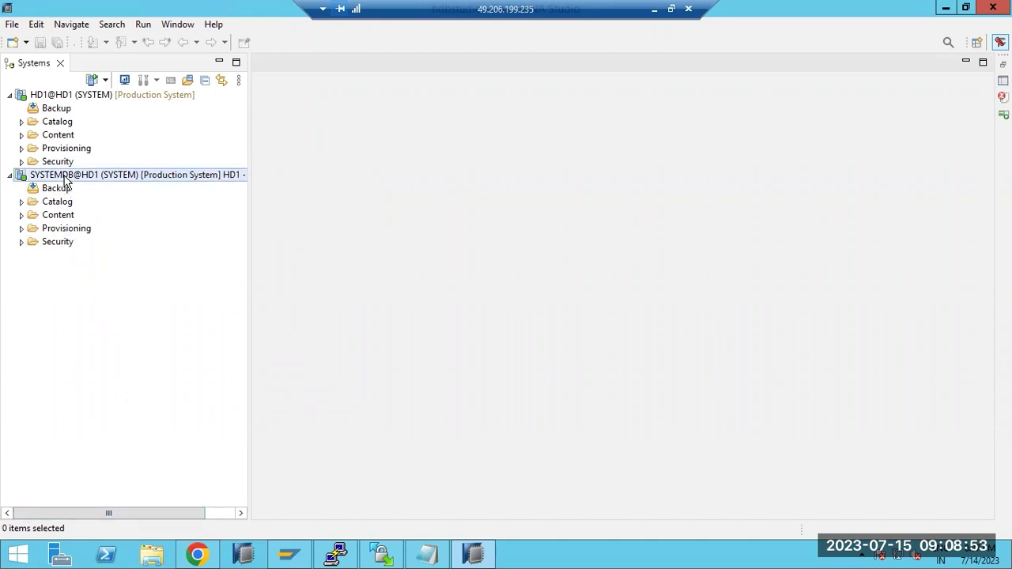
click(70, 96)
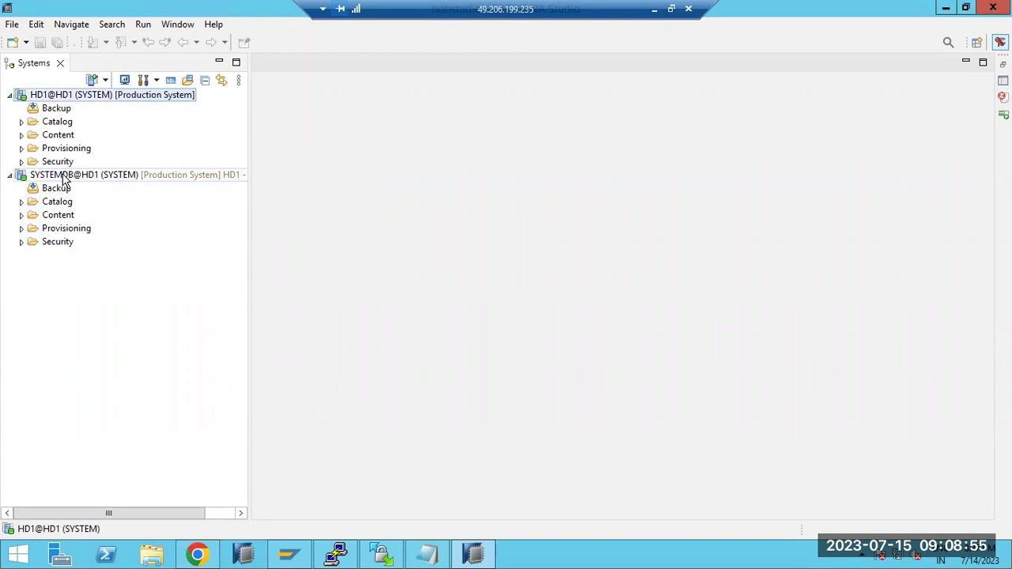
click(64, 177)
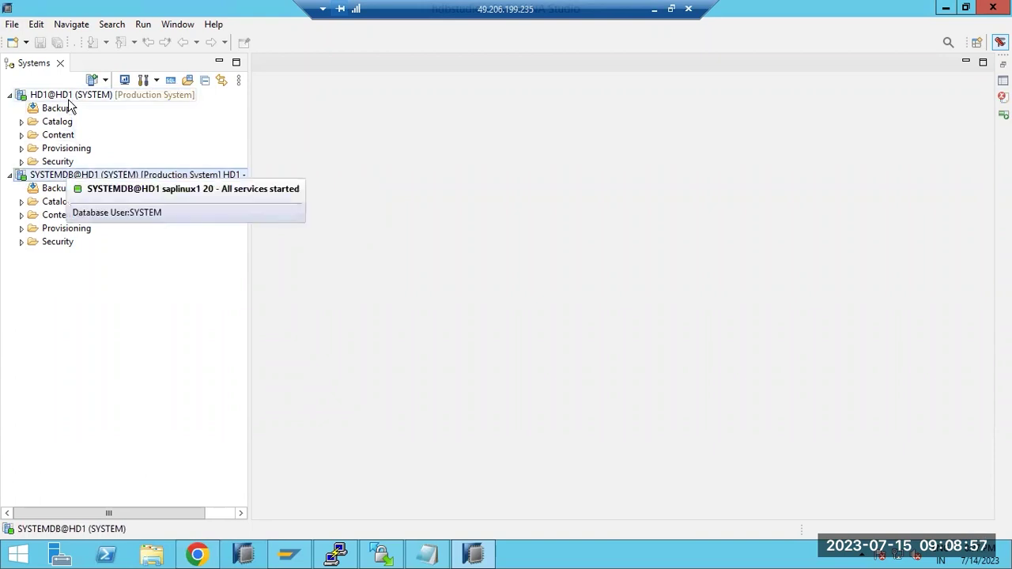
right_click(52, 180)
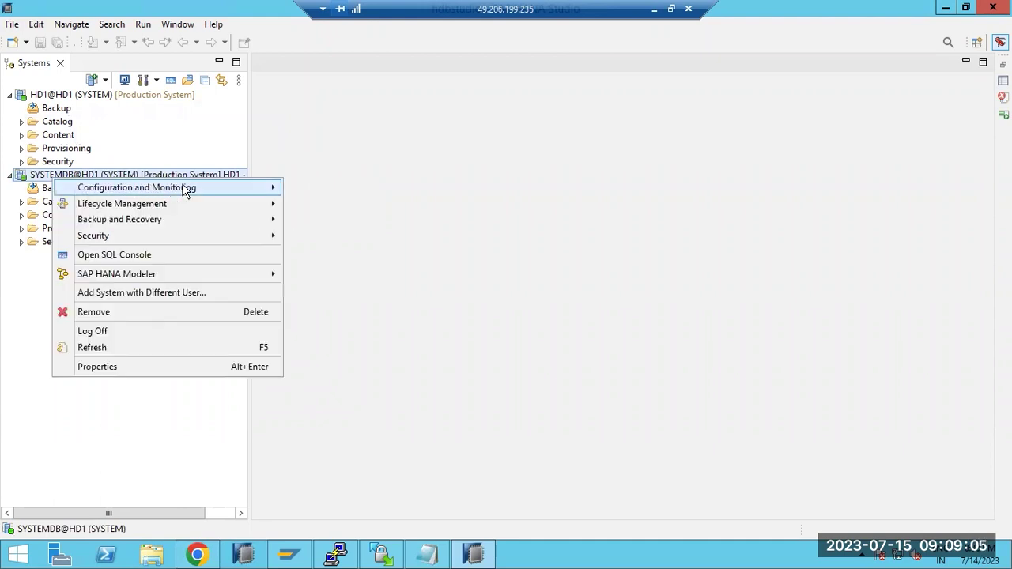
mouse_move(183, 190)
click(353, 187)
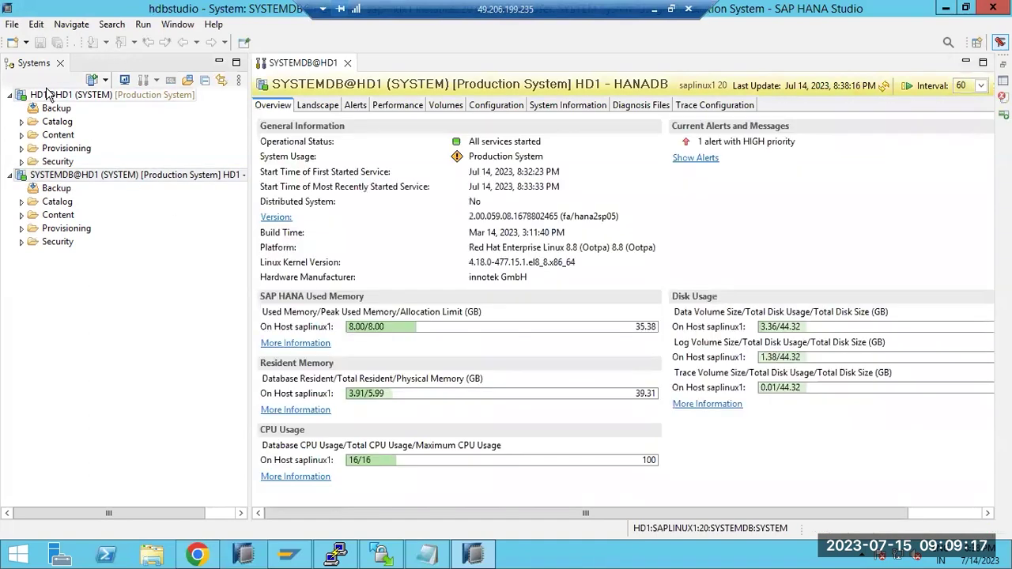
click(984, 63)
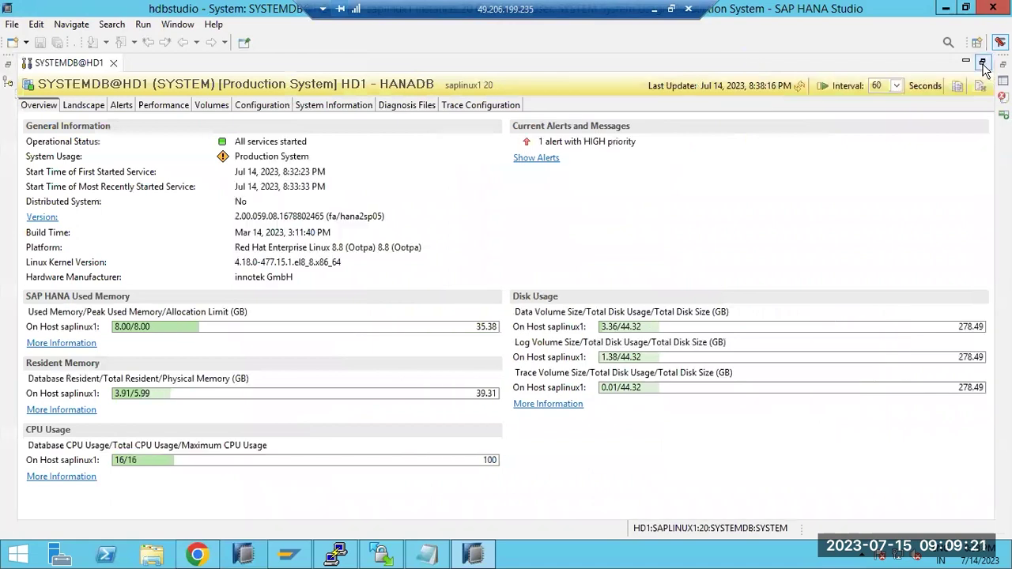
click(968, 63)
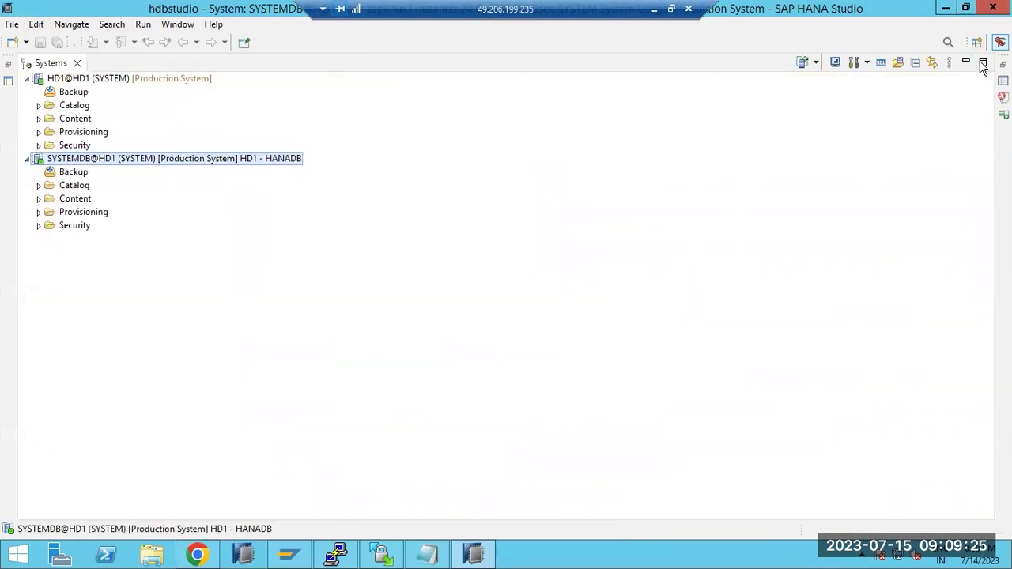
- Reset the perspective and show SYSTEMDB@HD1's properties beside the Systems list
click(983, 63)
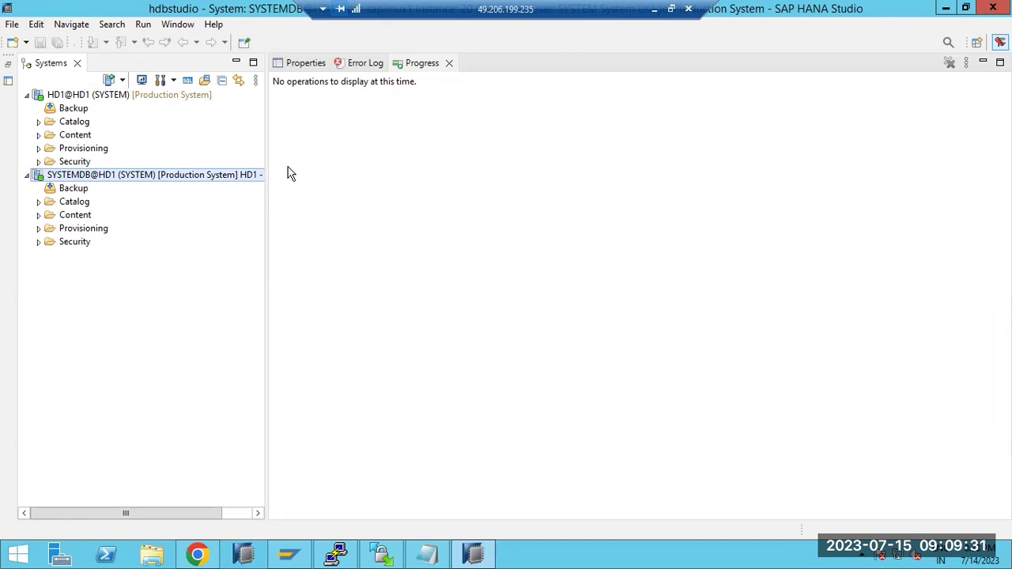
click(176, 25)
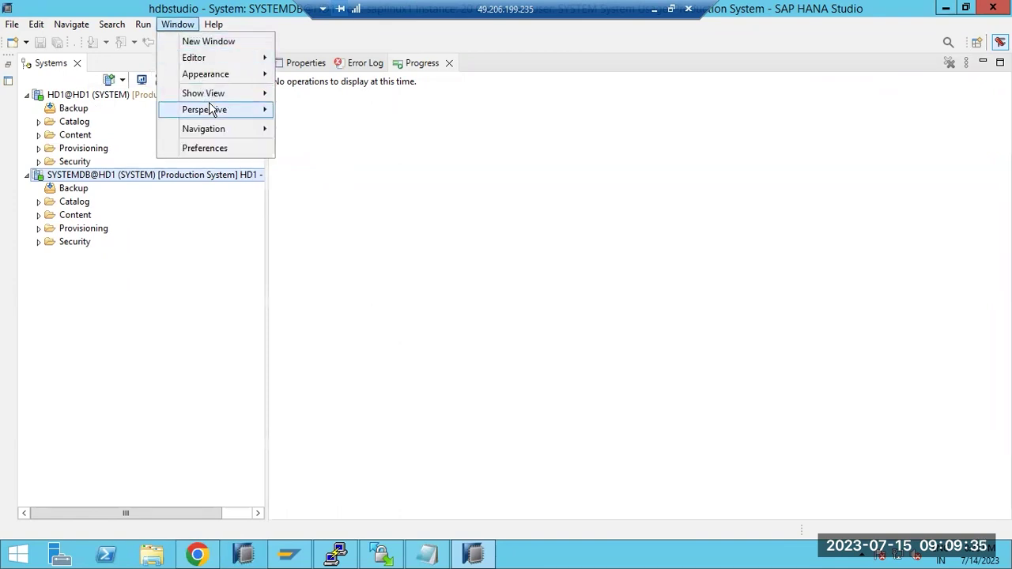
mouse_move(212, 109)
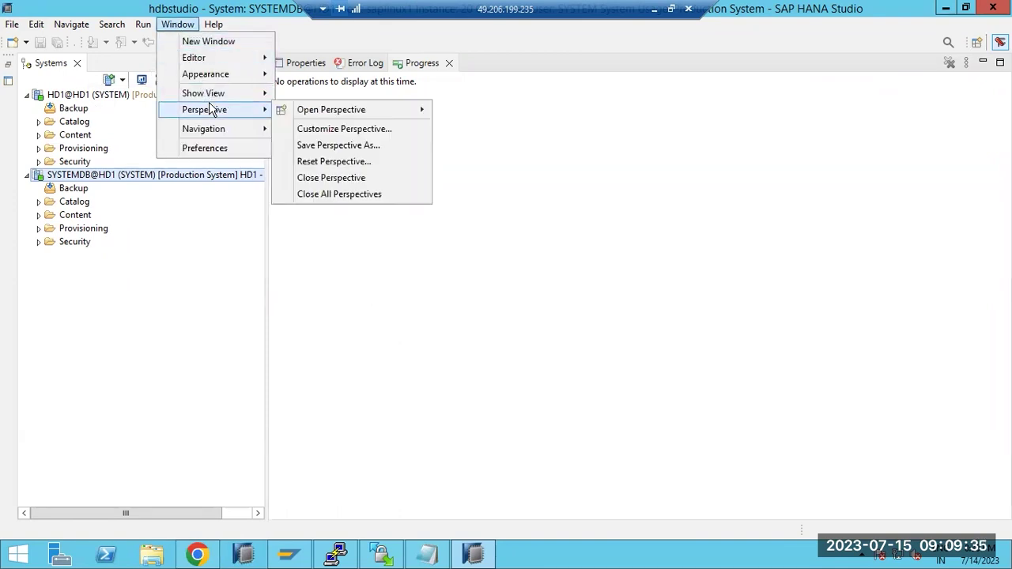
click(355, 161)
click(538, 282)
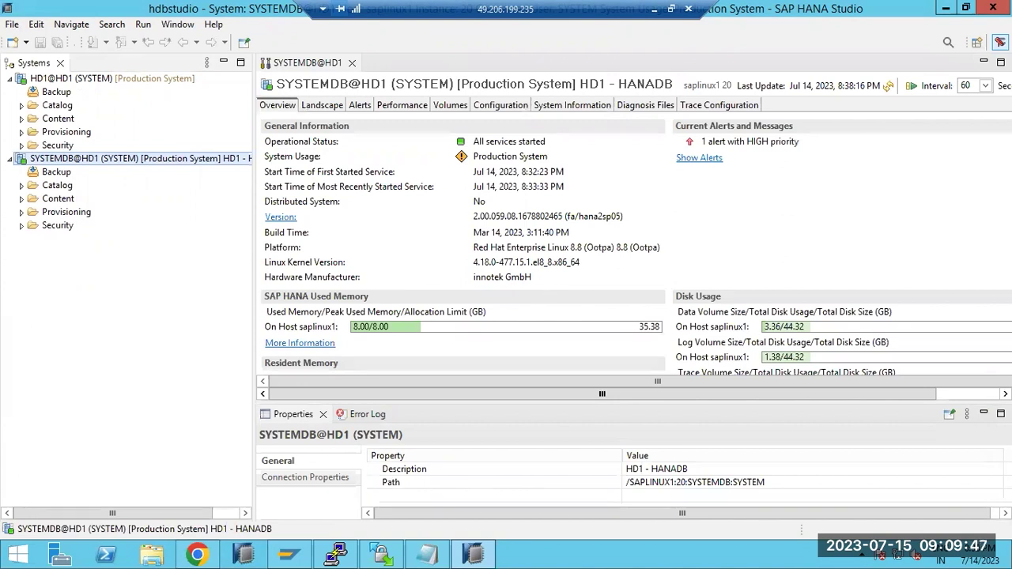
click(1000, 414)
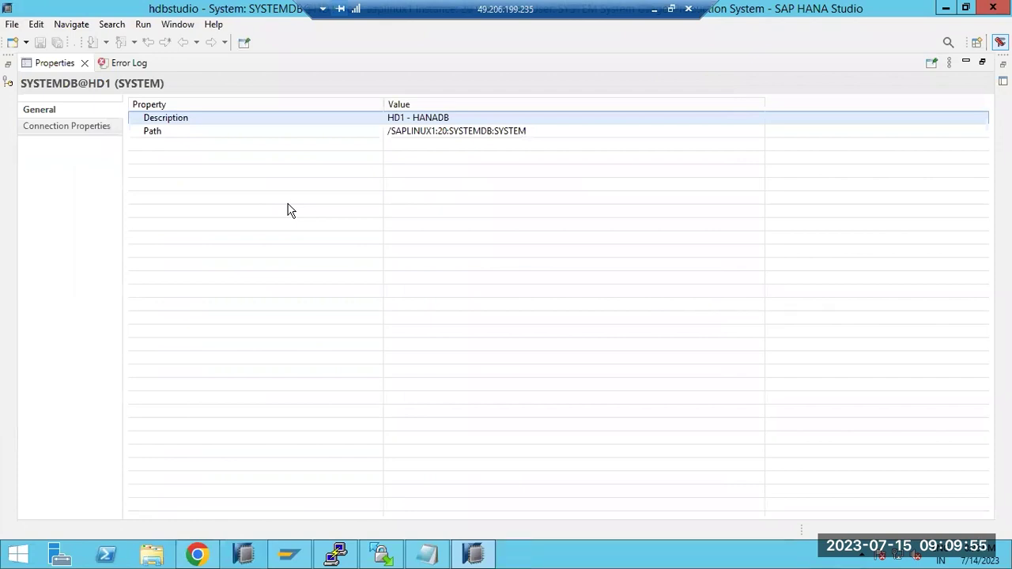
click(8, 64)
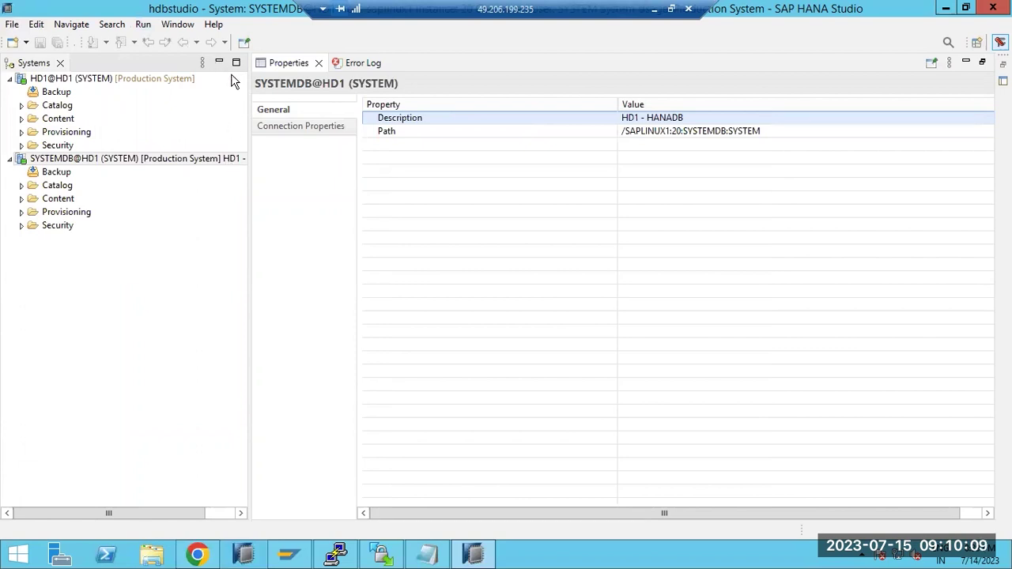
- Reset the workbench perspective to its default layout, with the SYSTEMDB@HD1 overview beside the systems list
click(178, 25)
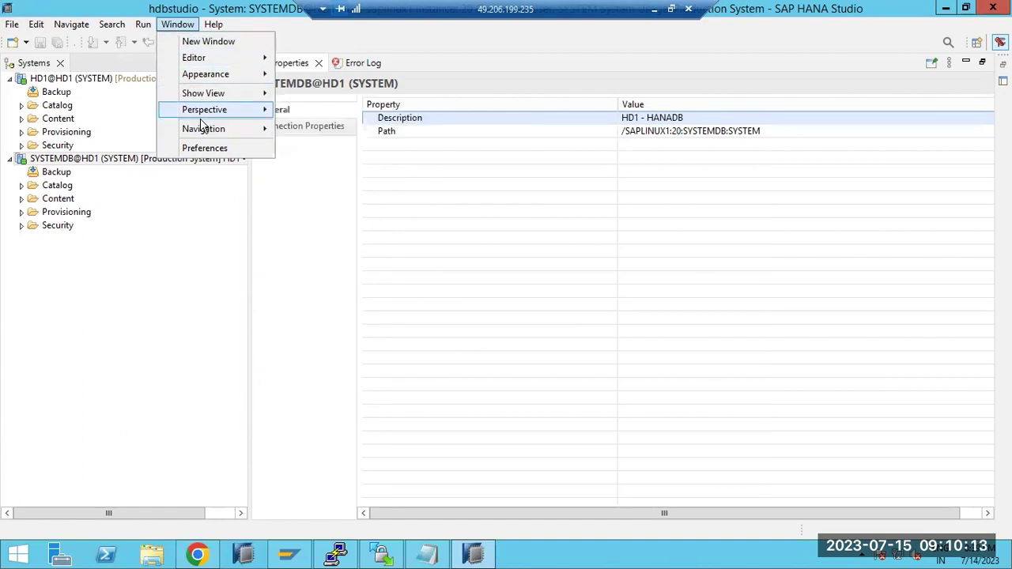
mouse_move(225, 112)
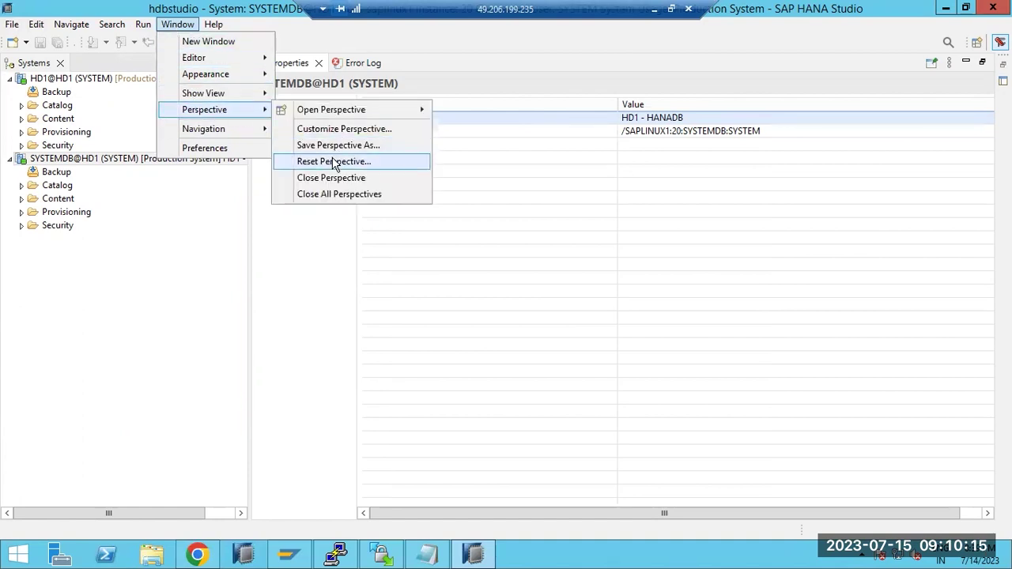
click(334, 161)
click(548, 284)
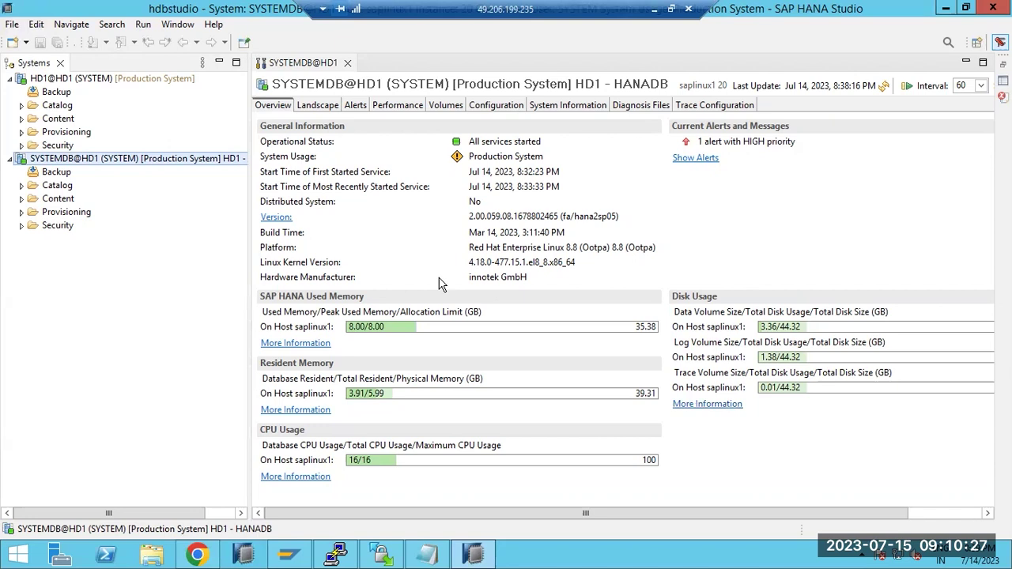
- Narrow the systems panel, open HD1@HD1 beside SYSTEMDB@HD1, then minimize the remote session to the Paint notes
click(203, 313)
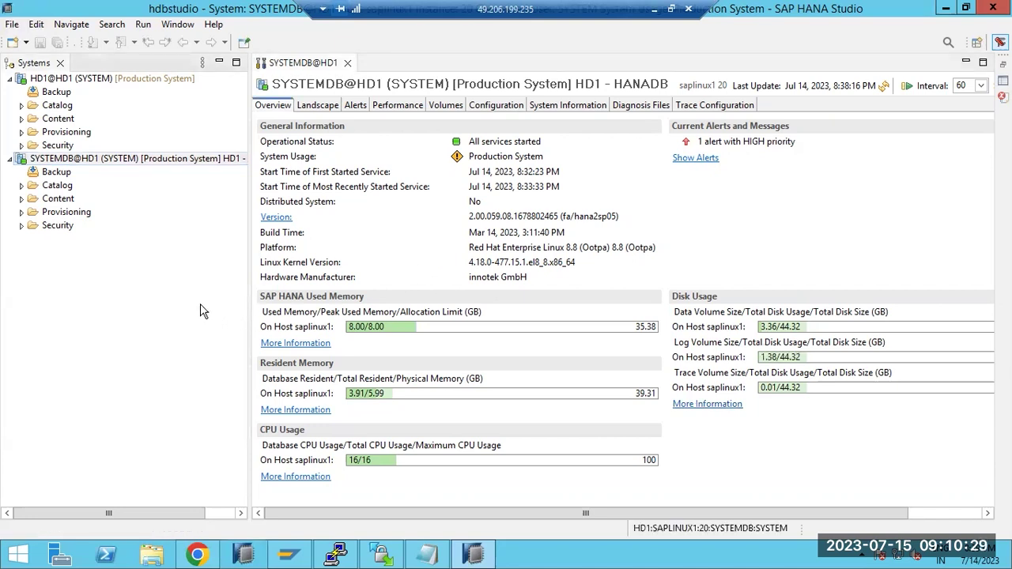
drag(251, 322, 215, 315)
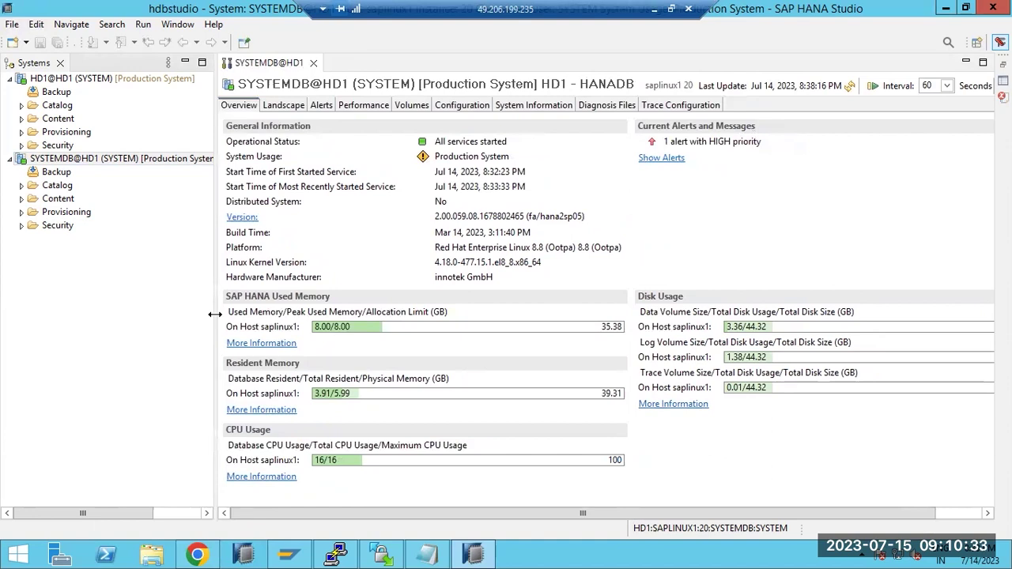
double_click(98, 82)
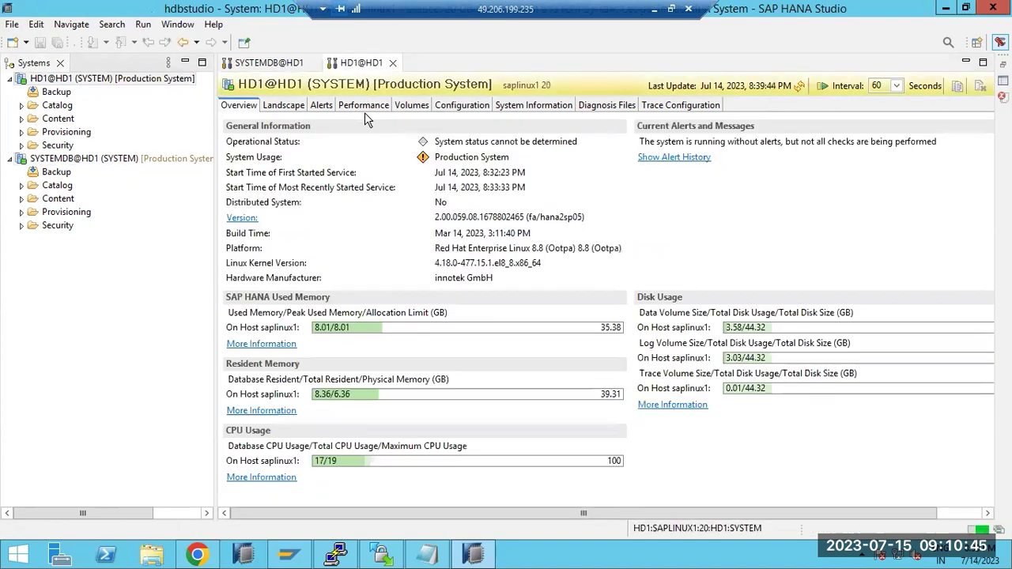
click(278, 67)
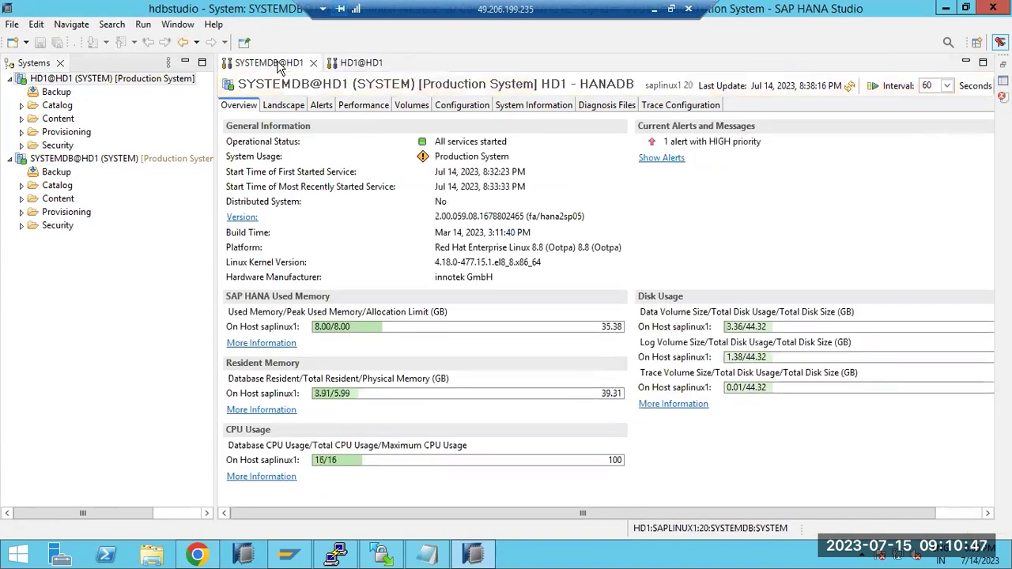
click(357, 63)
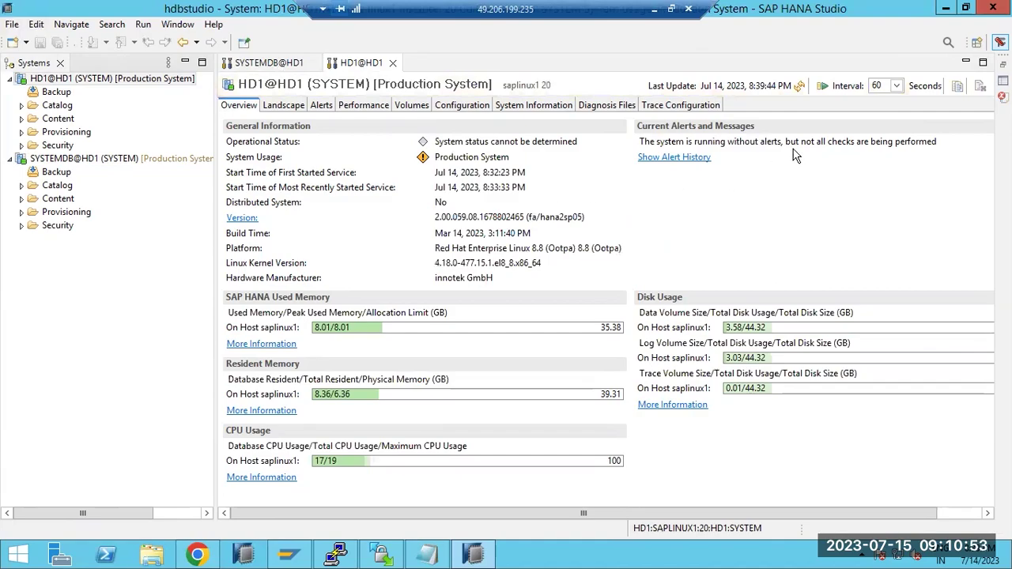
click(654, 9)
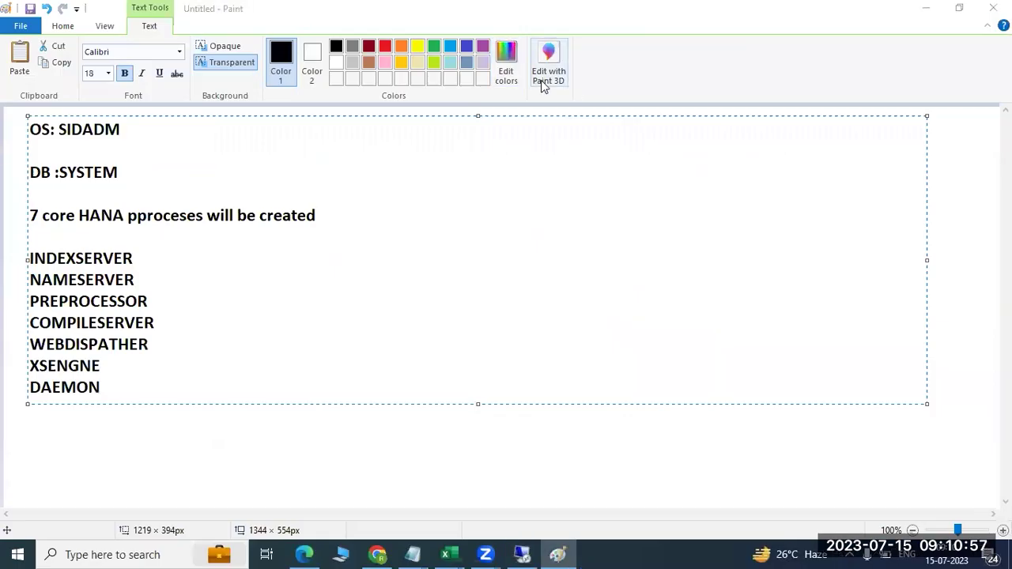
- Bring the remote HANA Studio session with the HD1@HD1 overview back to the front
click(522, 555)
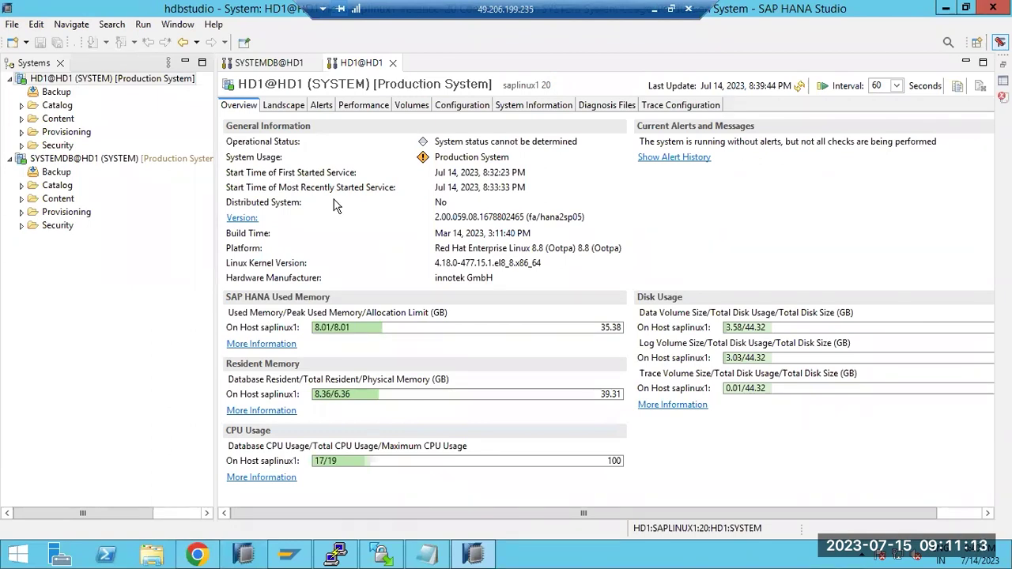
- Glance at the Paint notes, then return to HANA Studio and settle on the SYSTEMDB@HD1 overview
click(654, 10)
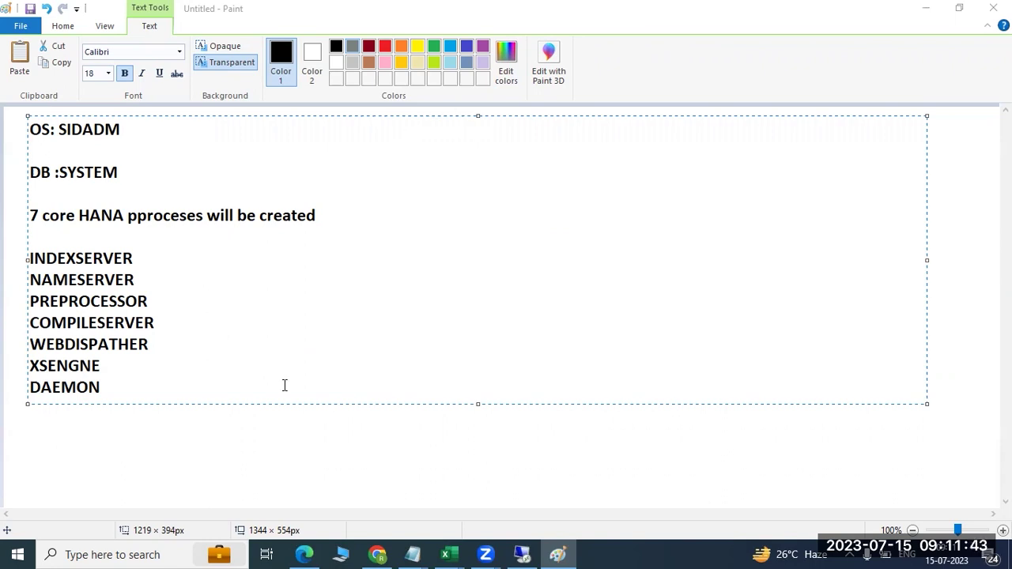
click(512, 552)
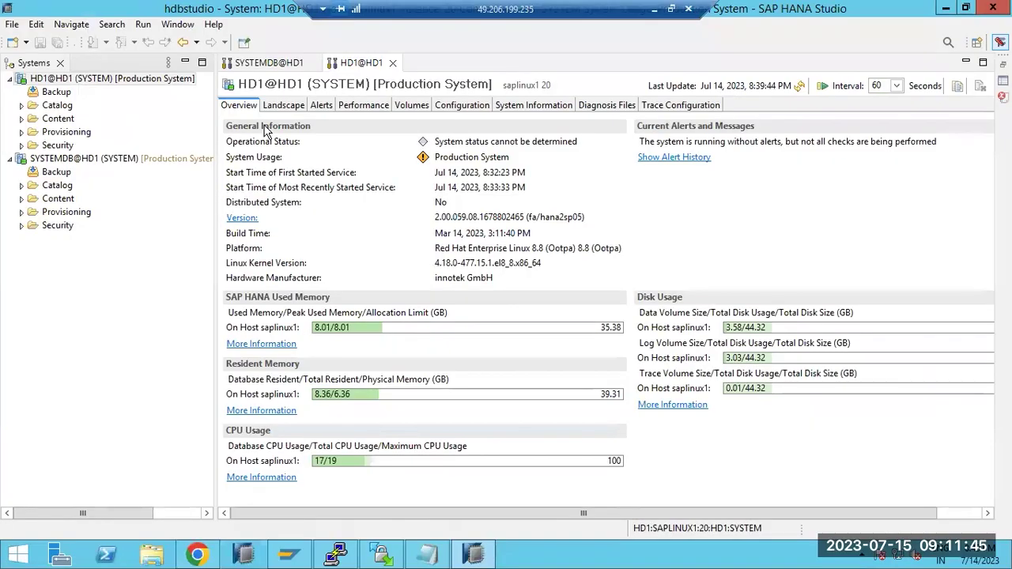
click(268, 63)
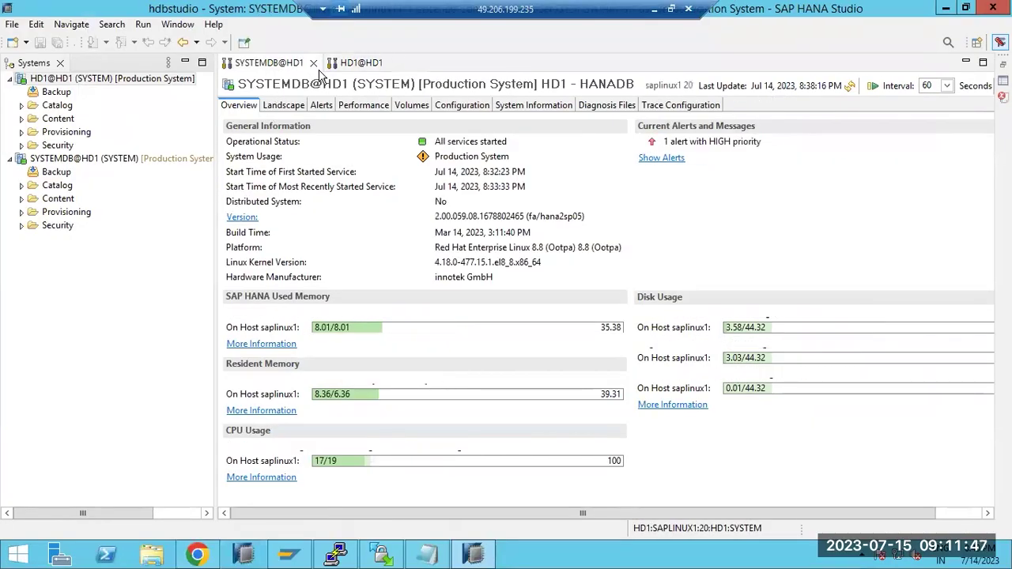
click(348, 67)
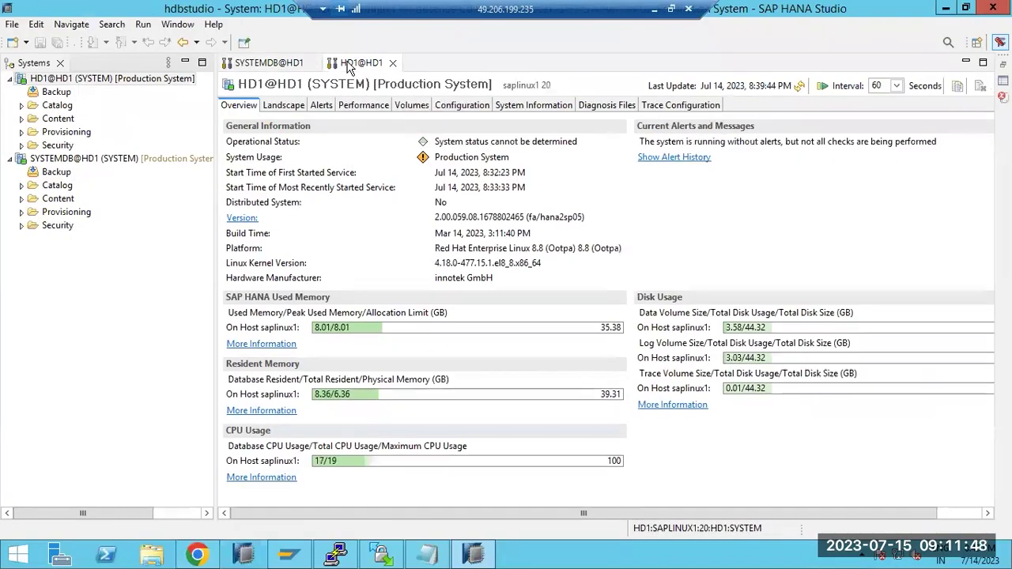
click(279, 68)
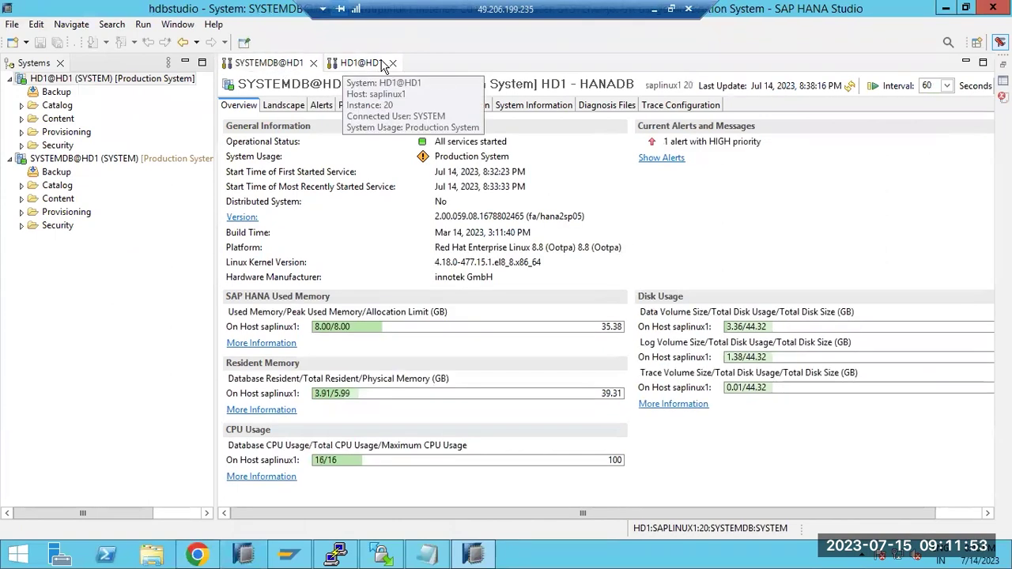
click(351, 63)
click(298, 63)
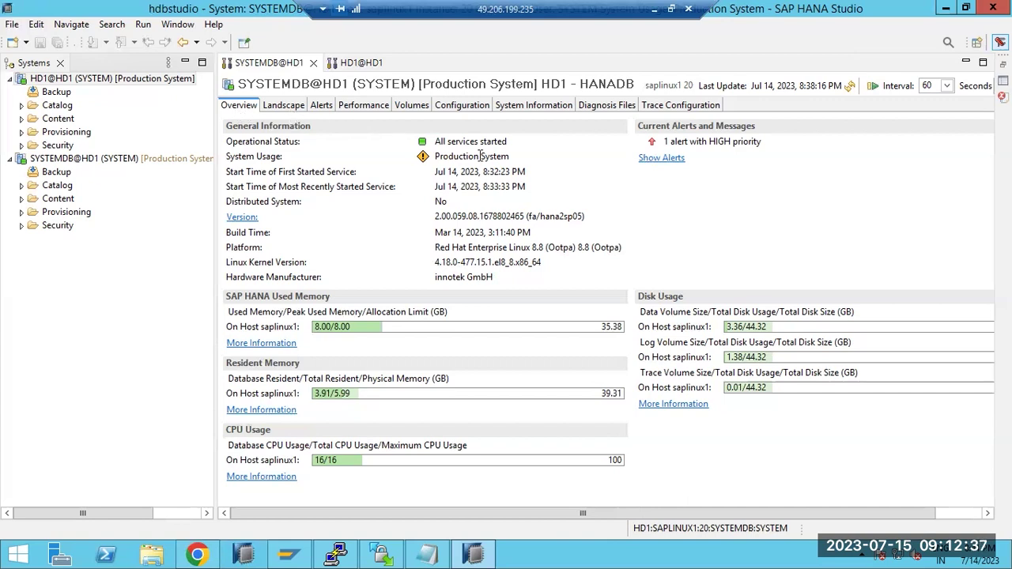
drag(447, 142, 509, 143)
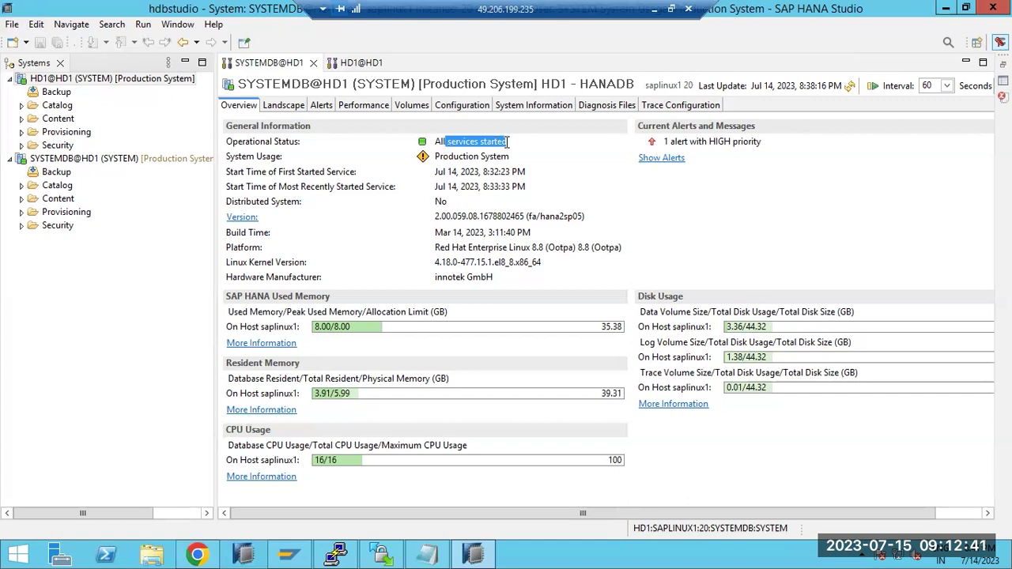
drag(440, 142, 465, 142)
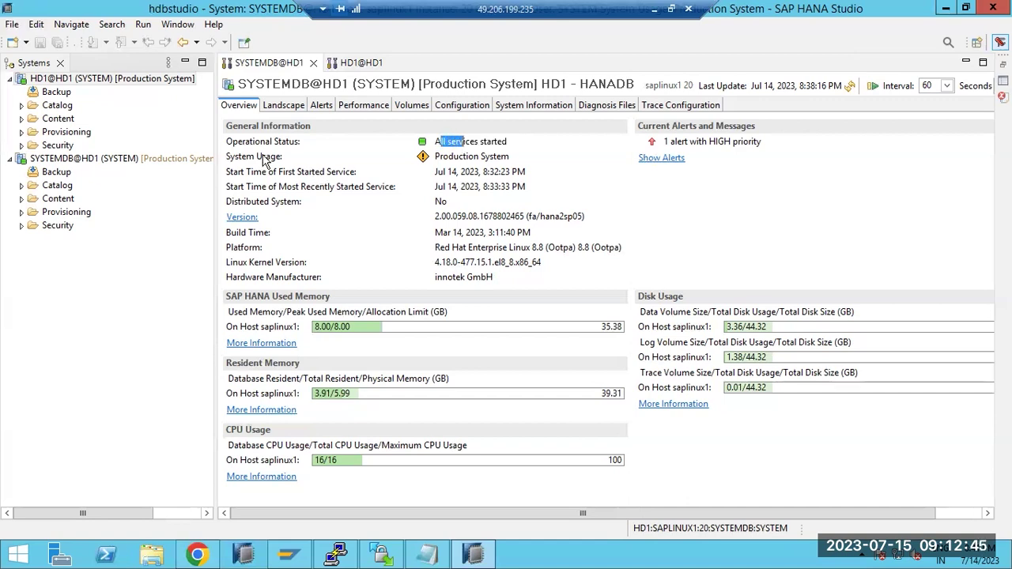
drag(448, 157, 482, 157)
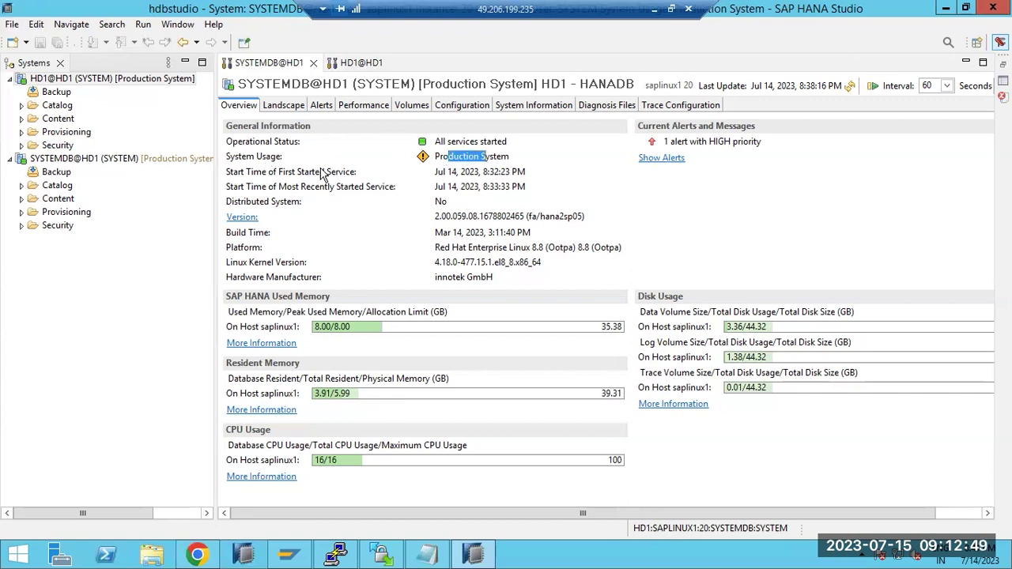
drag(444, 172, 511, 175)
drag(436, 216, 585, 218)
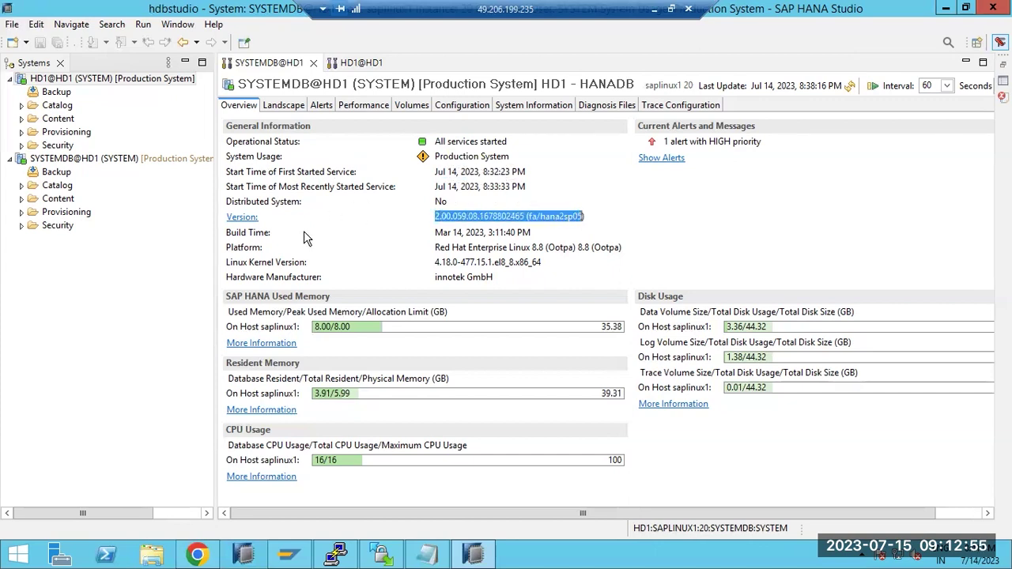
drag(447, 232, 488, 232)
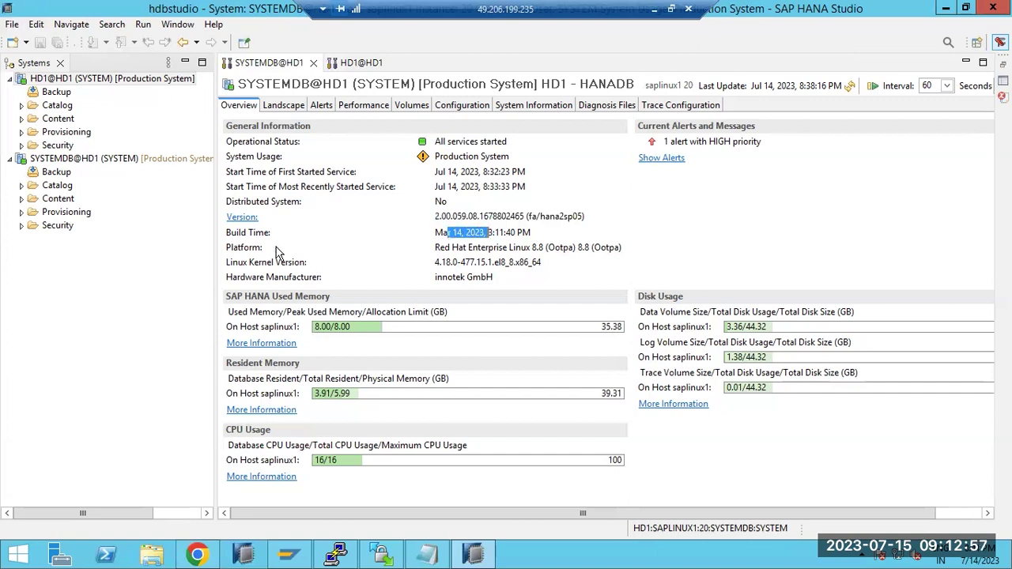
drag(437, 248, 551, 248)
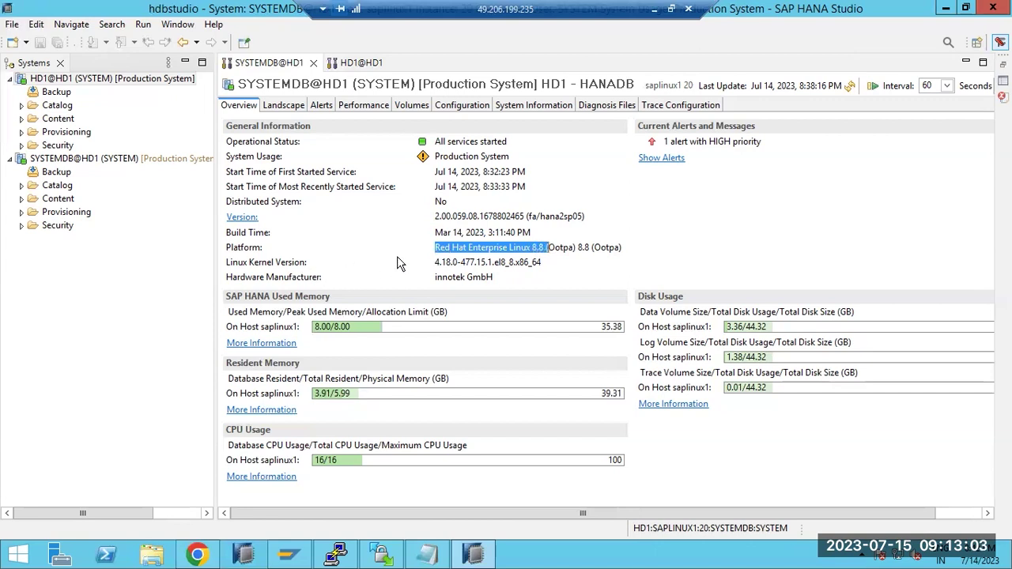
drag(434, 261, 460, 263)
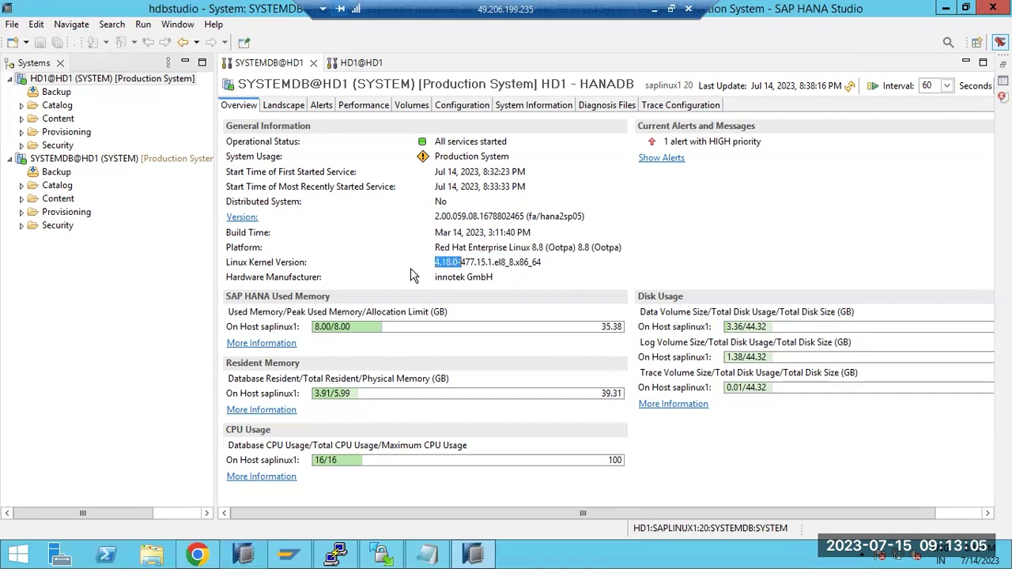
double_click(450, 277)
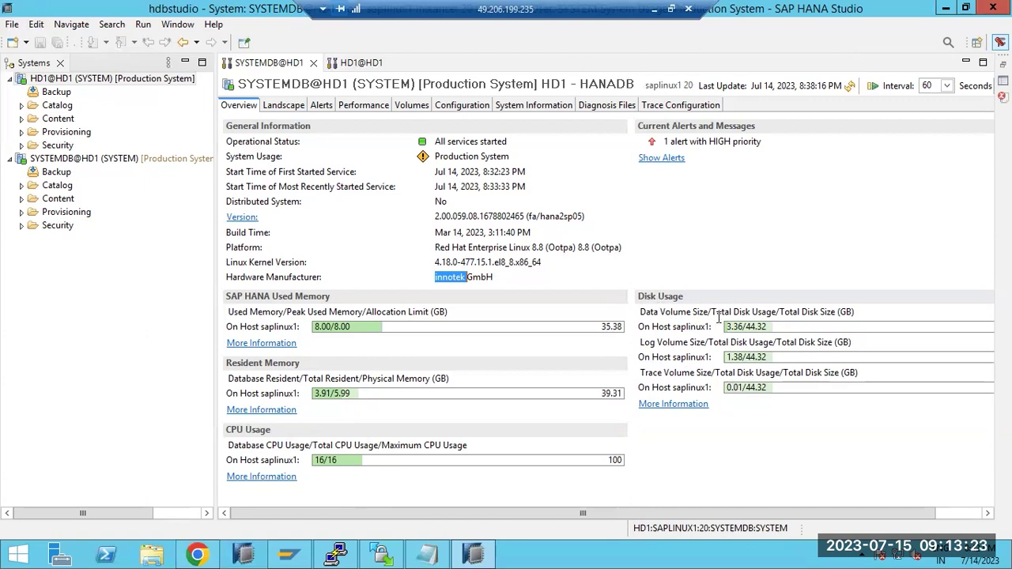
drag(658, 311, 768, 316)
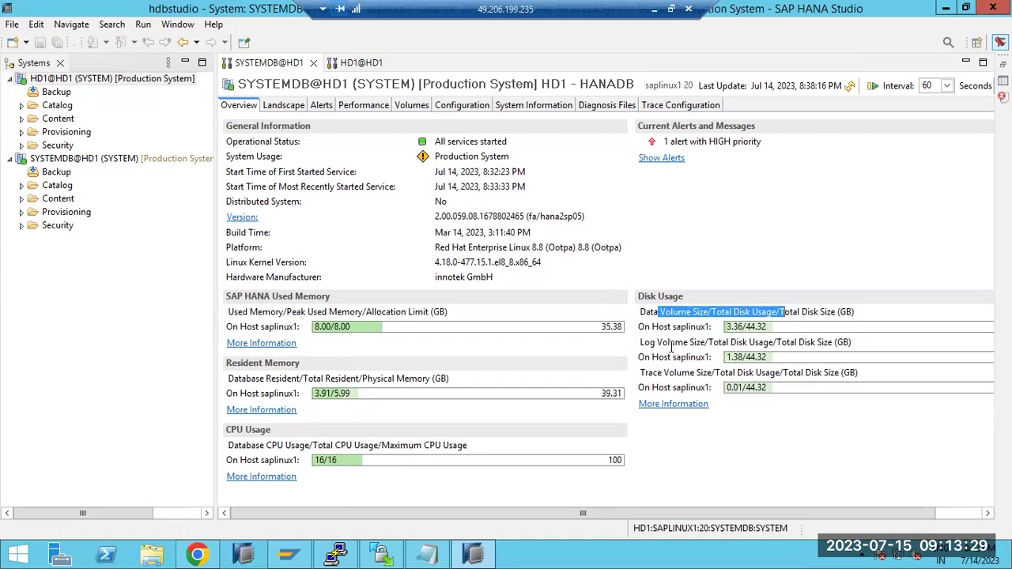
drag(677, 368, 715, 372)
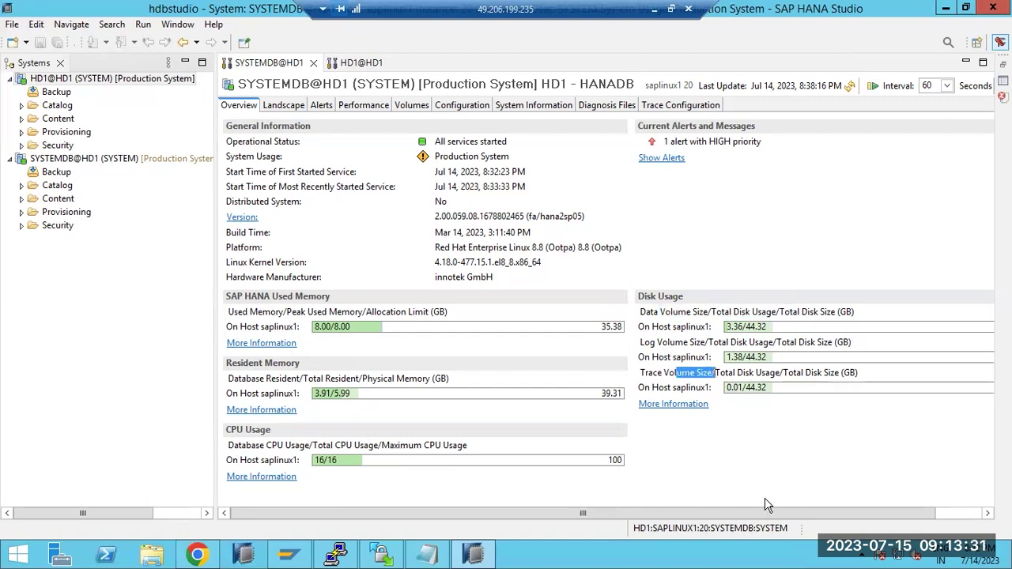
drag(777, 518, 824, 518)
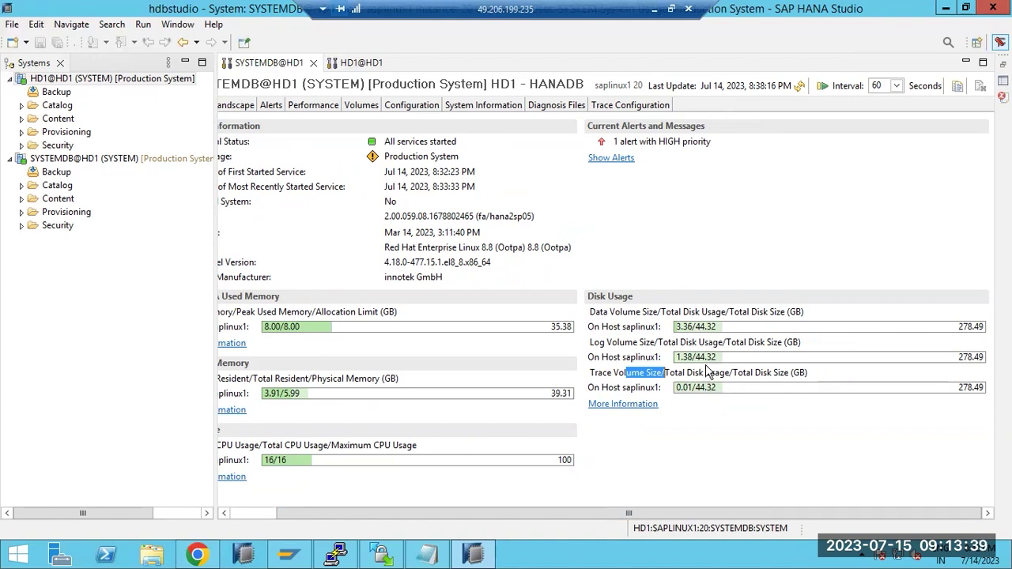
drag(703, 514, 573, 512)
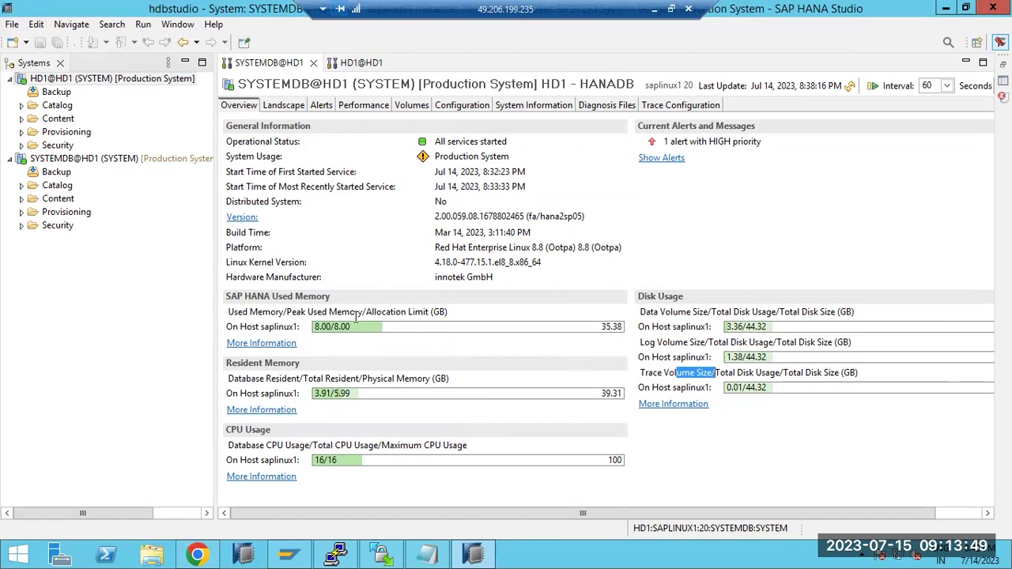
- Show SYSTEMDB@HD1's Landscape Services list with each service's port and memory use
mouse_move(366, 327)
click(269, 107)
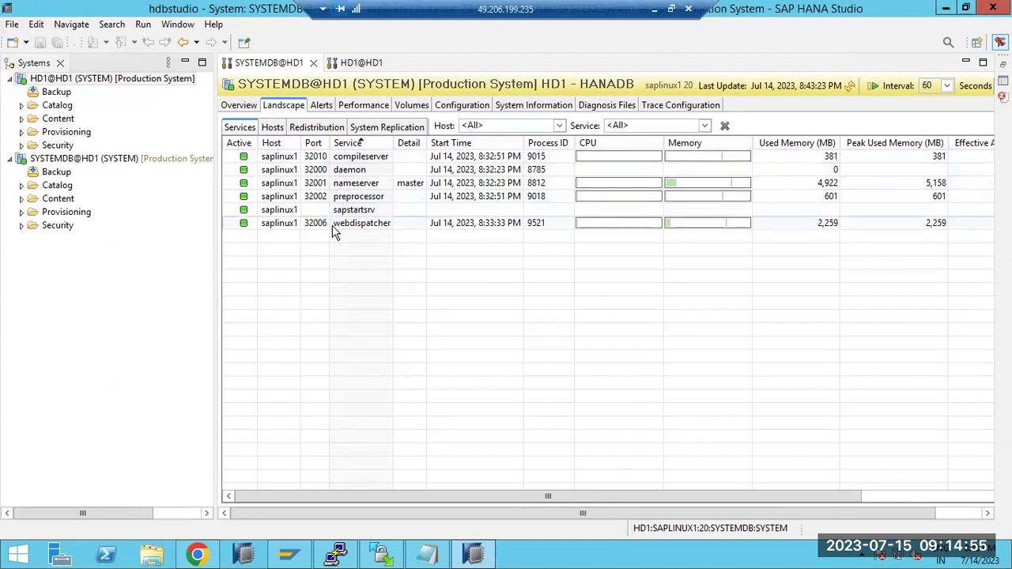
- Stop the webdispatcher service and refresh until it is active again with process ID 11070
right_click(253, 226)
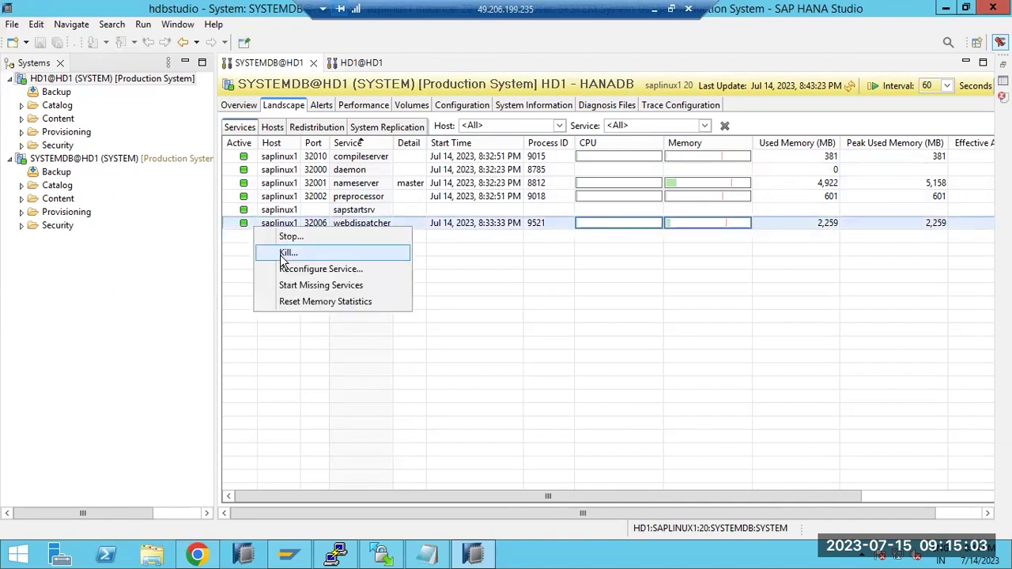
click(291, 237)
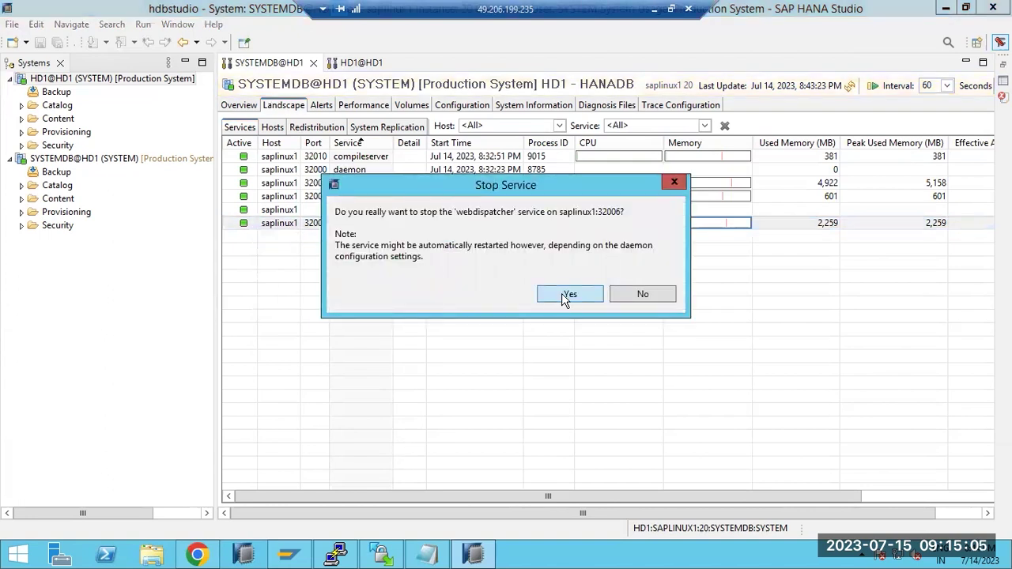
click(563, 298)
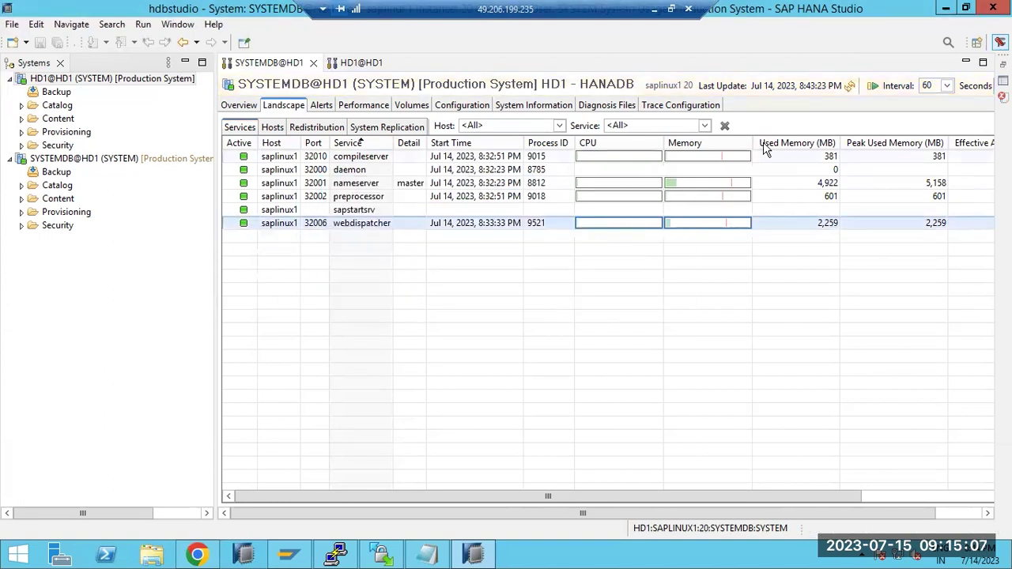
click(849, 86)
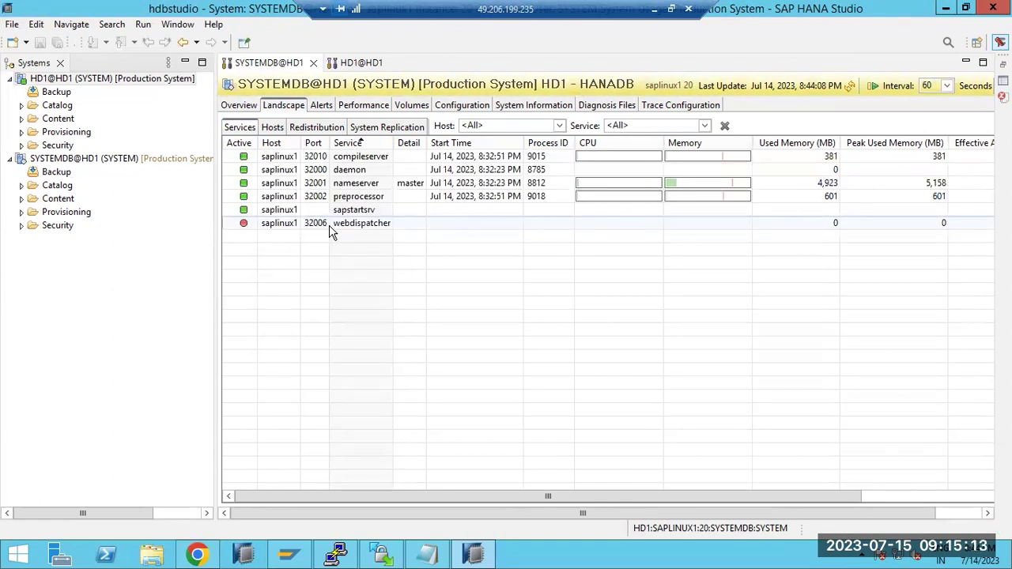
click(849, 86)
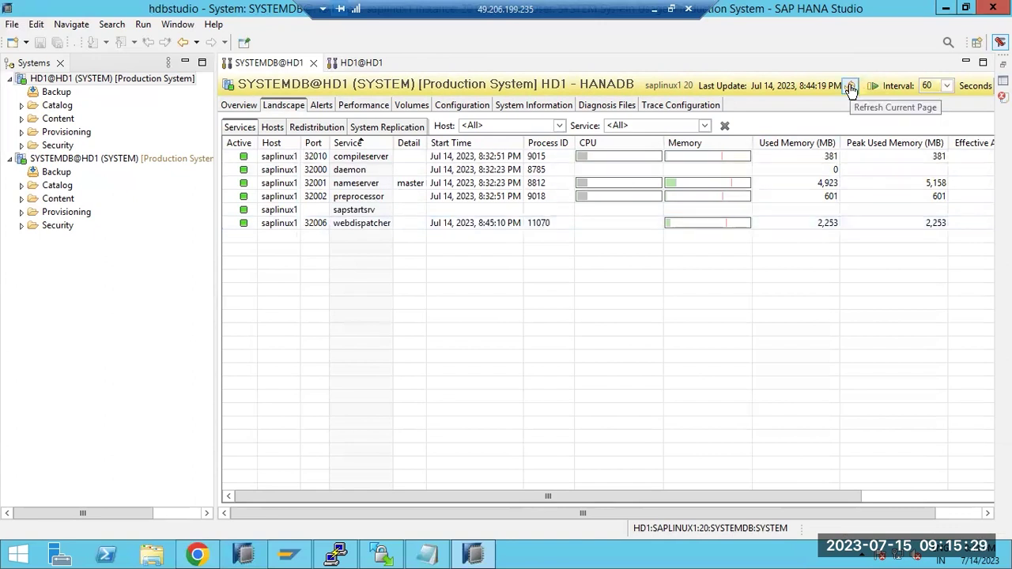
- Refresh the services page and turn on automatic refresh at a 60-second interval
click(851, 87)
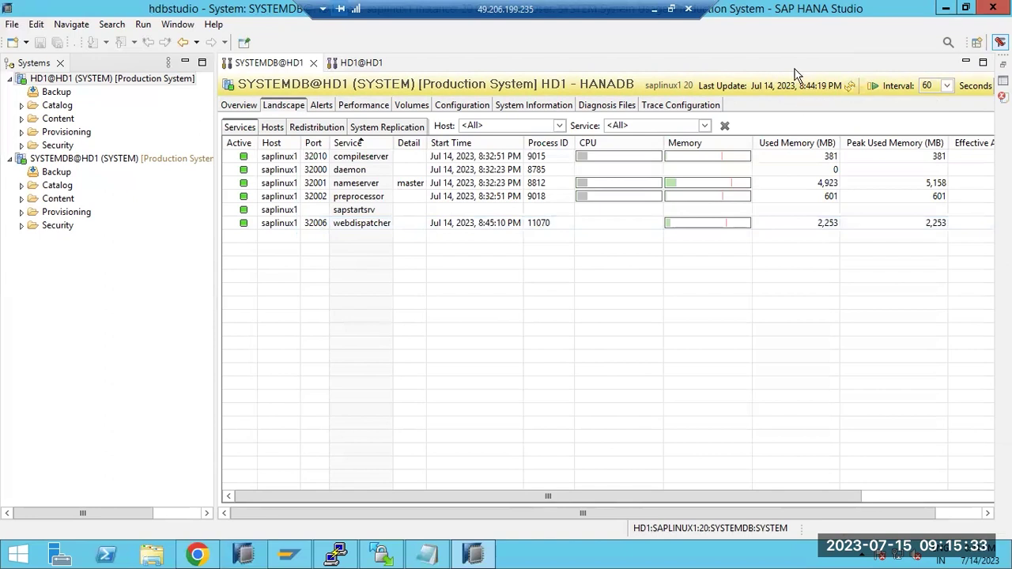
click(875, 86)
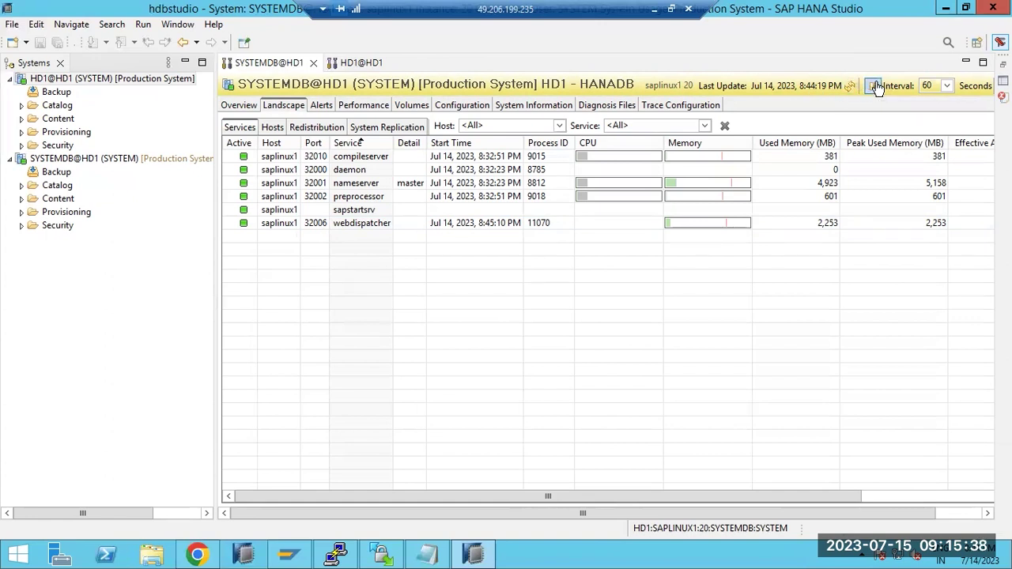
click(943, 87)
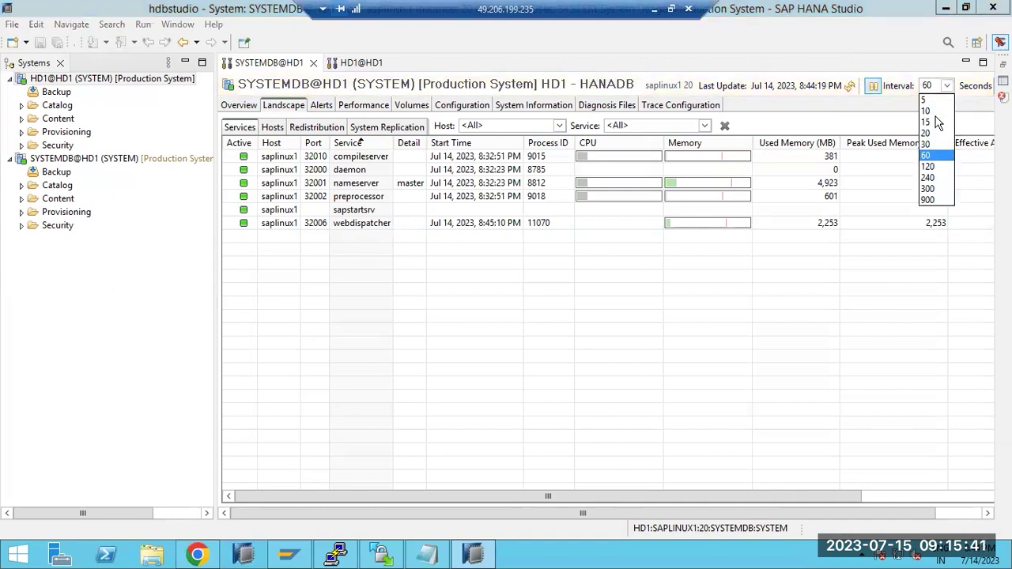
click(880, 87)
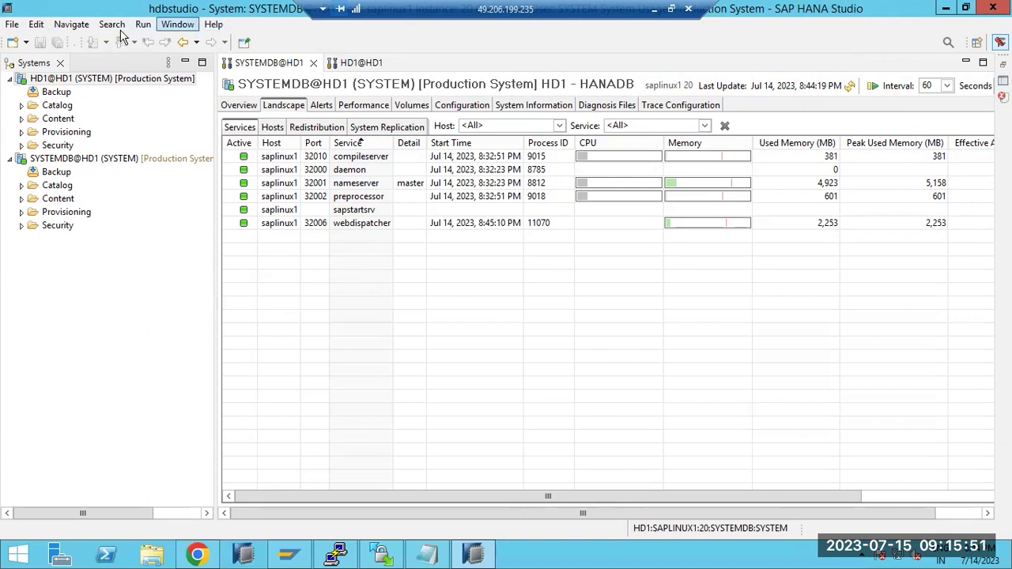
- Browse the main menus and SYSTEMDB's Overview page, then return to its Services list
click(12, 24)
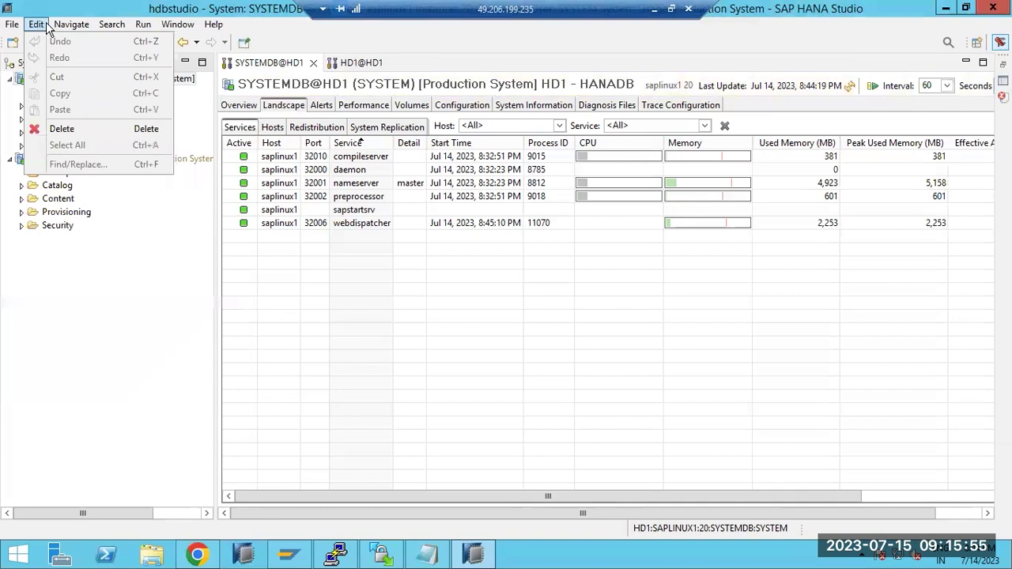
click(377, 327)
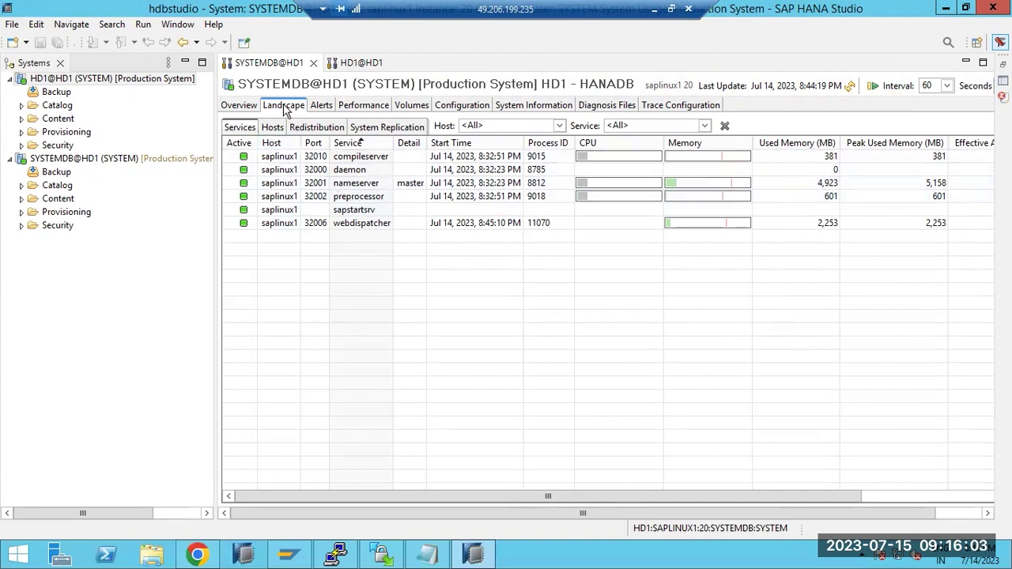
click(248, 105)
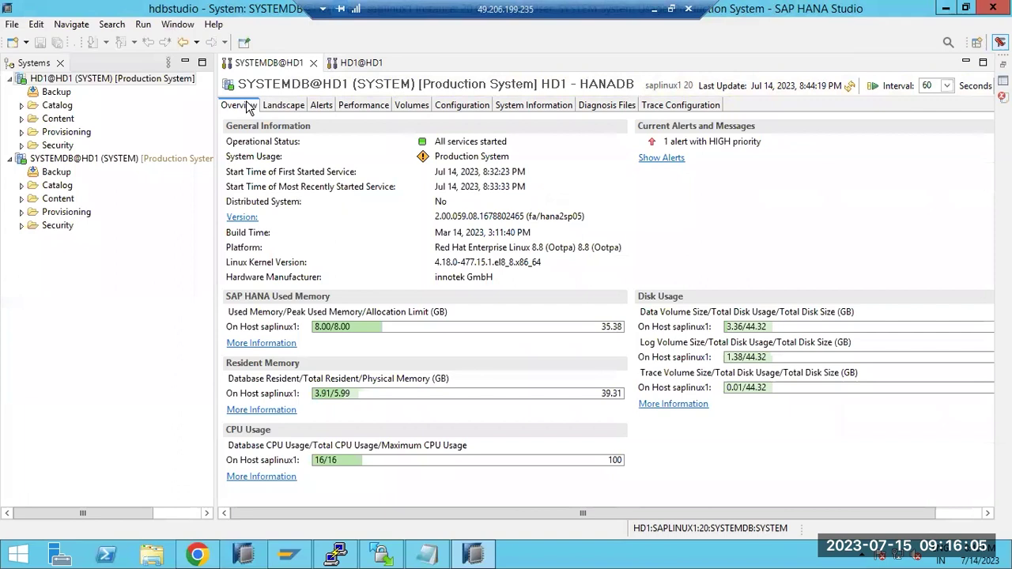
click(272, 111)
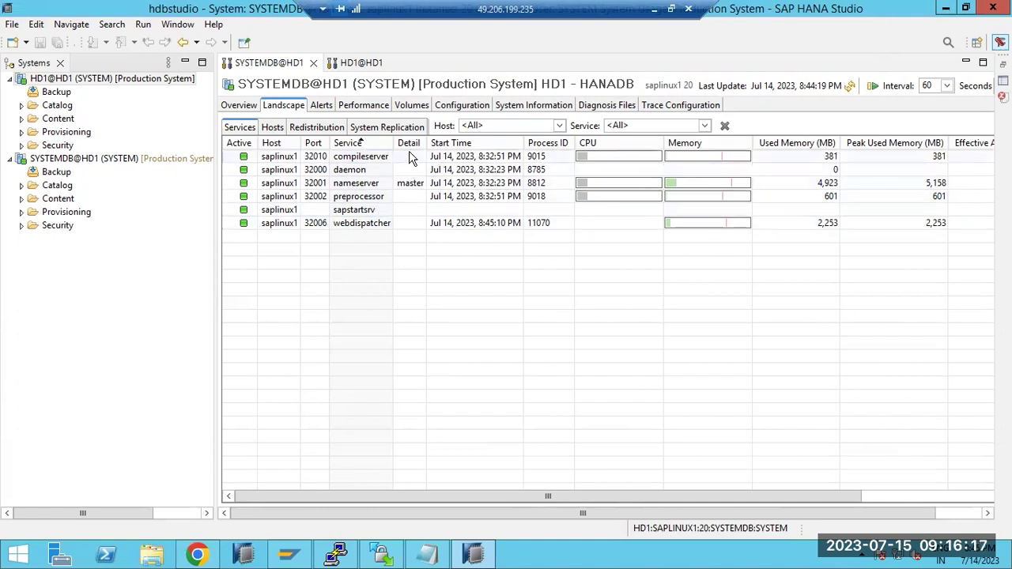
- Inspect SYSTEMDB's nameserver, sapstartsrv, compileserver, daemon, preprocessor and webdispatcher rows, then switch to HD1@HD1
click(371, 185)
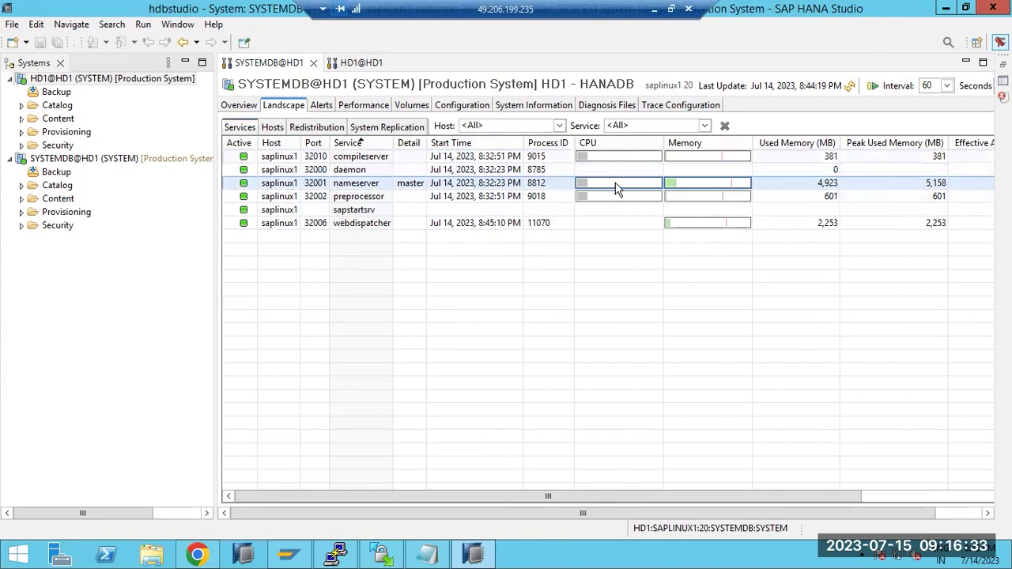
mouse_move(727, 171)
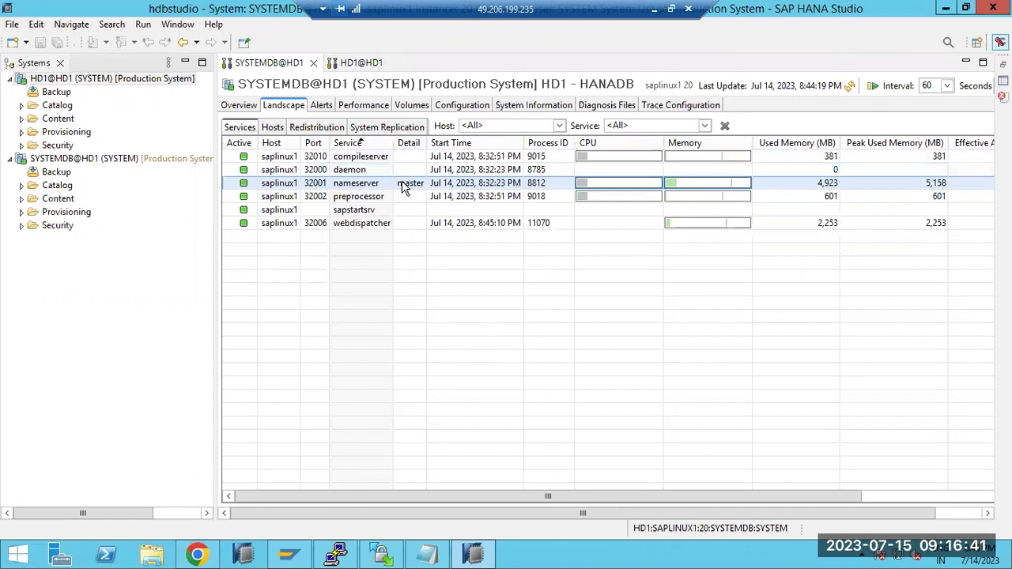
click(332, 211)
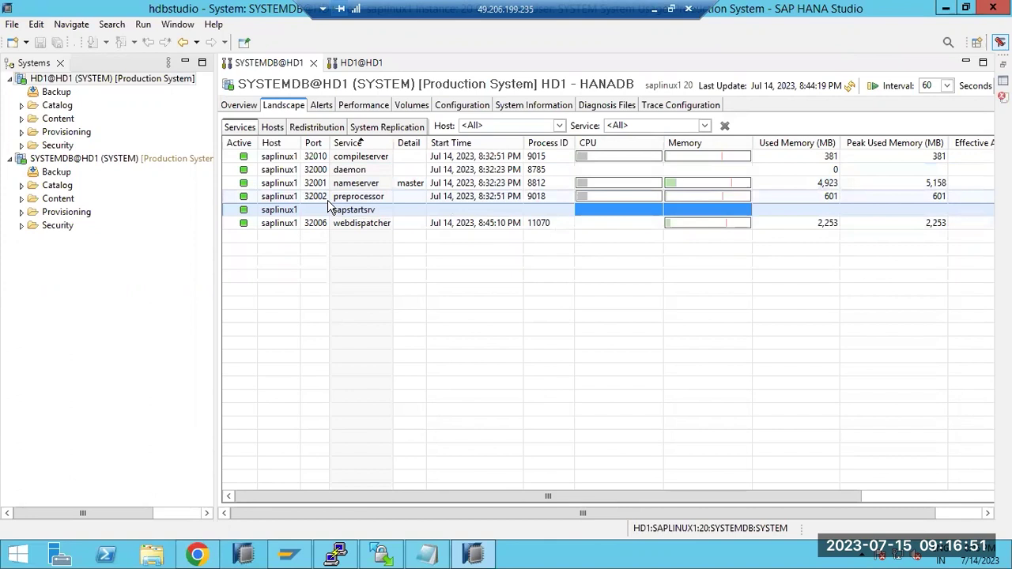
click(353, 159)
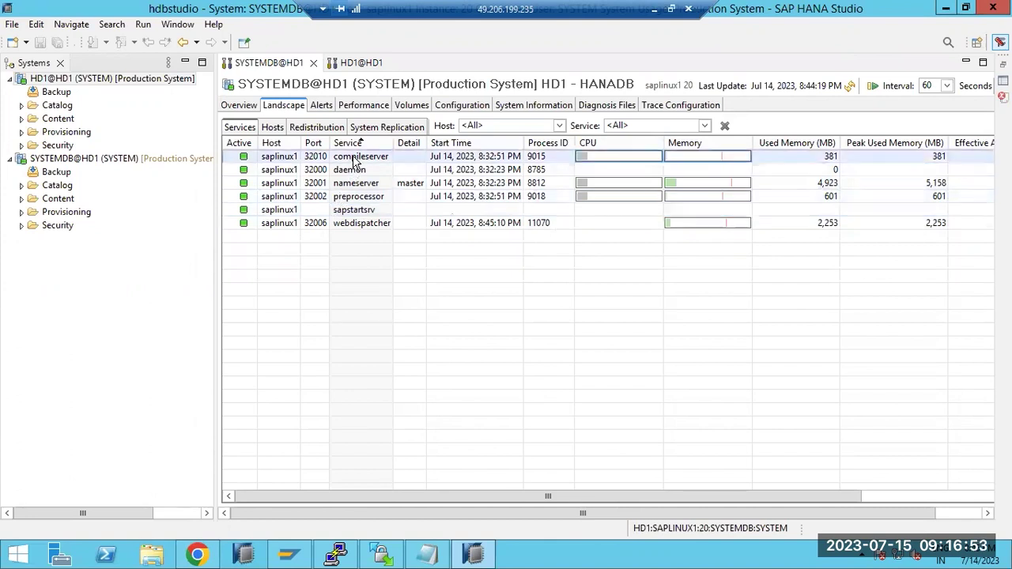
click(355, 170)
click(356, 184)
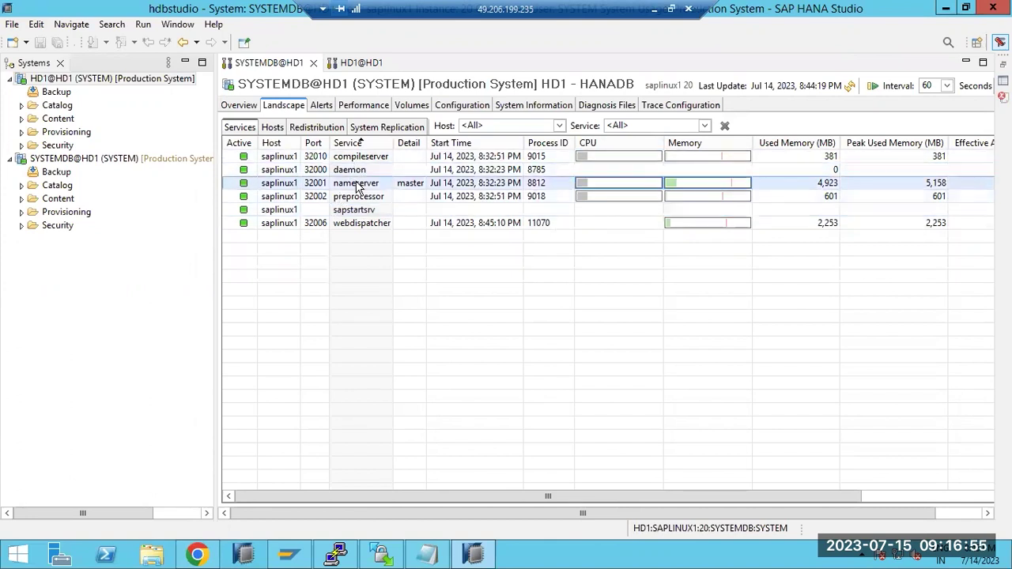
click(360, 197)
click(361, 227)
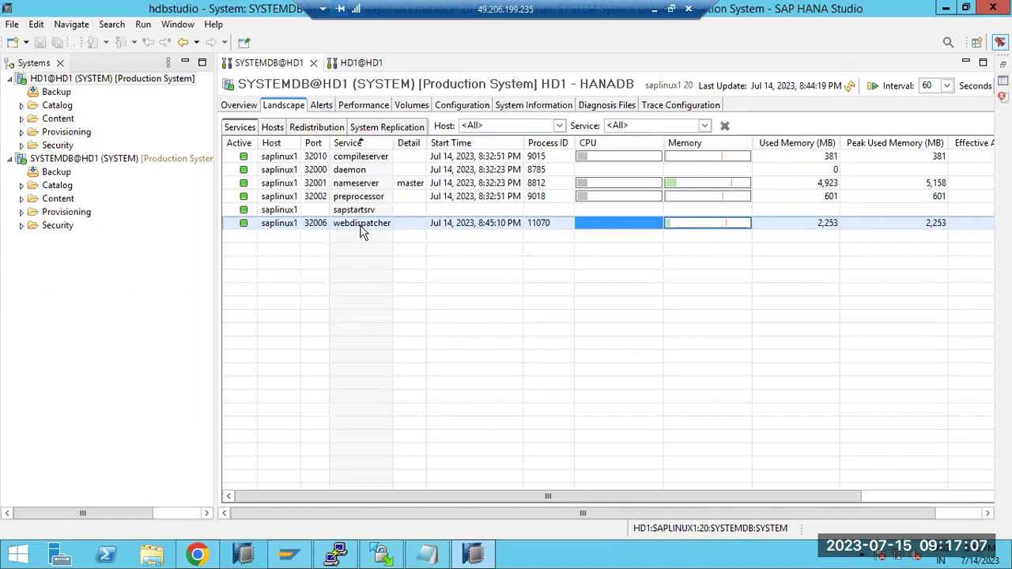
click(360, 63)
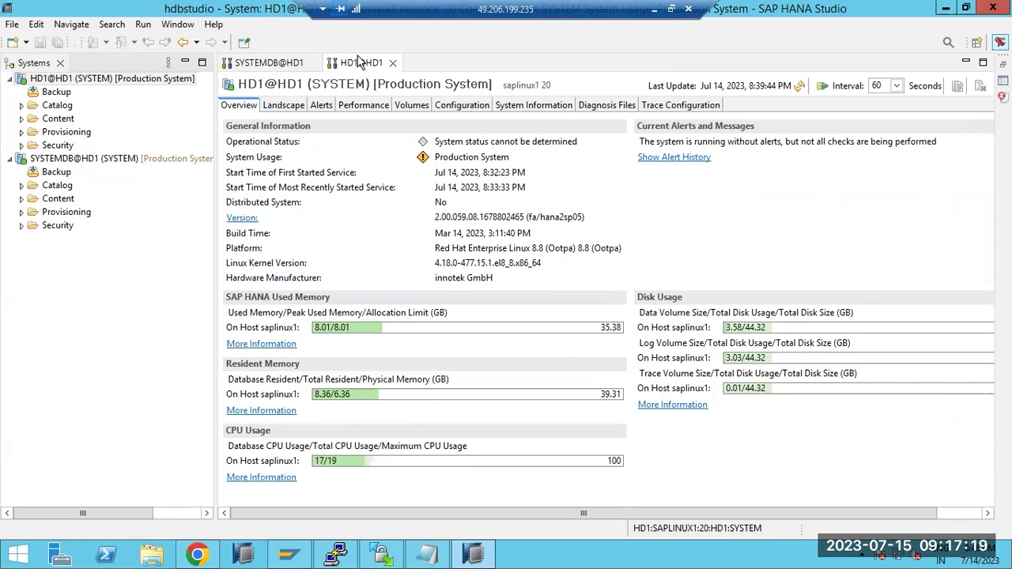
- Inspect HD1's indexserver, nameserver, xsengine and compileserver rows, then return to SYSTEMDB@HD1's services
click(284, 106)
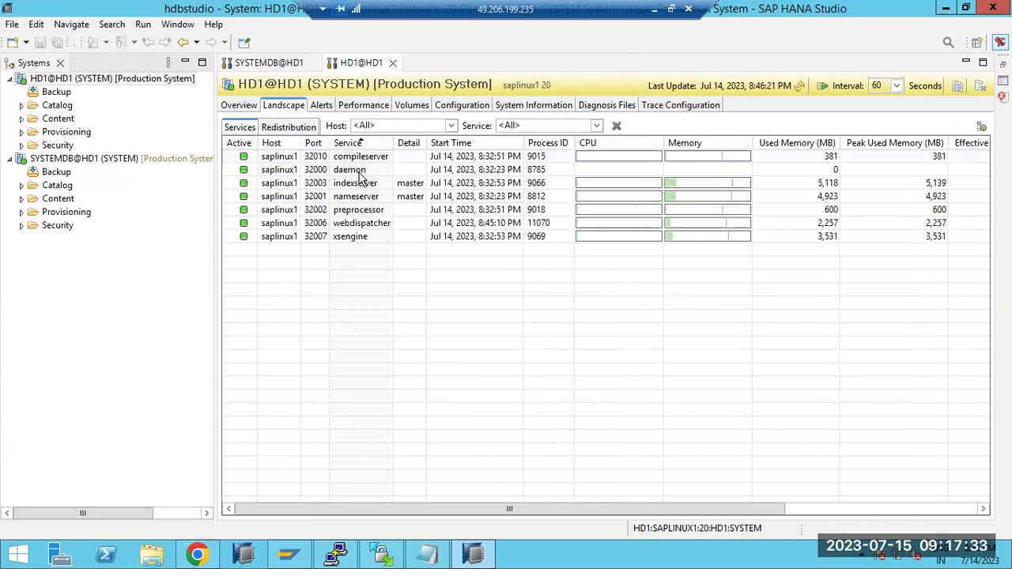
click(359, 186)
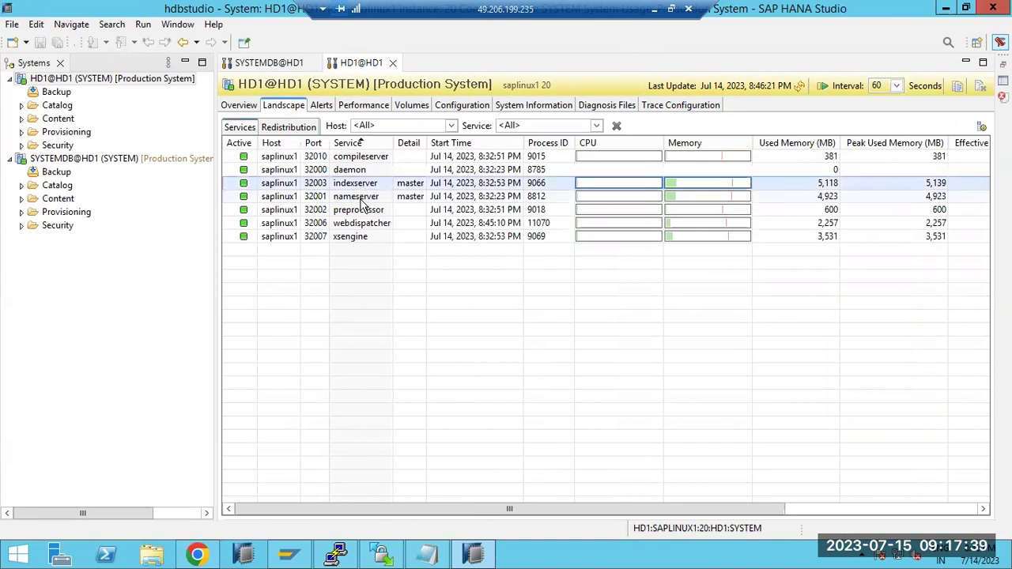
click(360, 199)
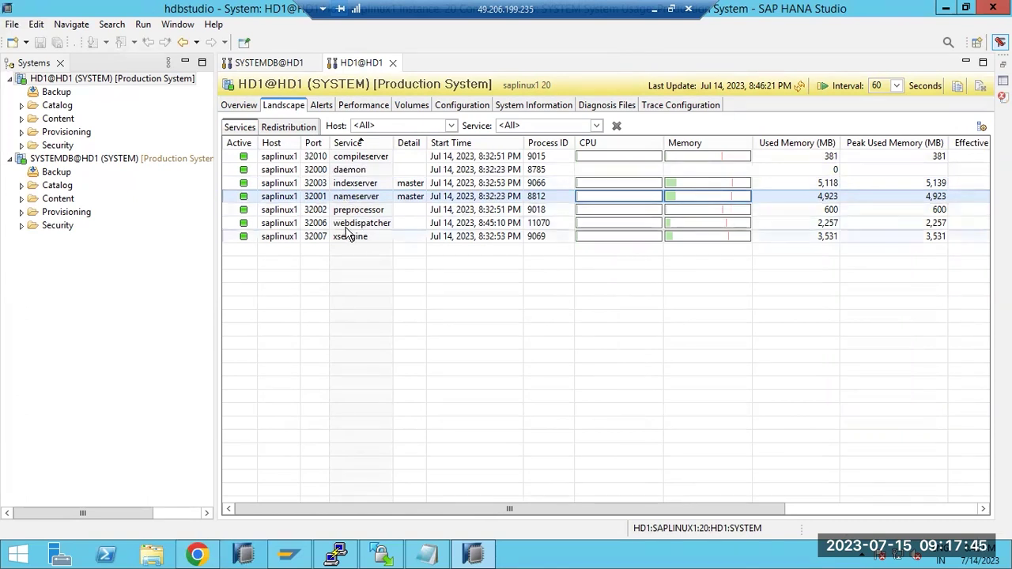
click(339, 183)
click(345, 237)
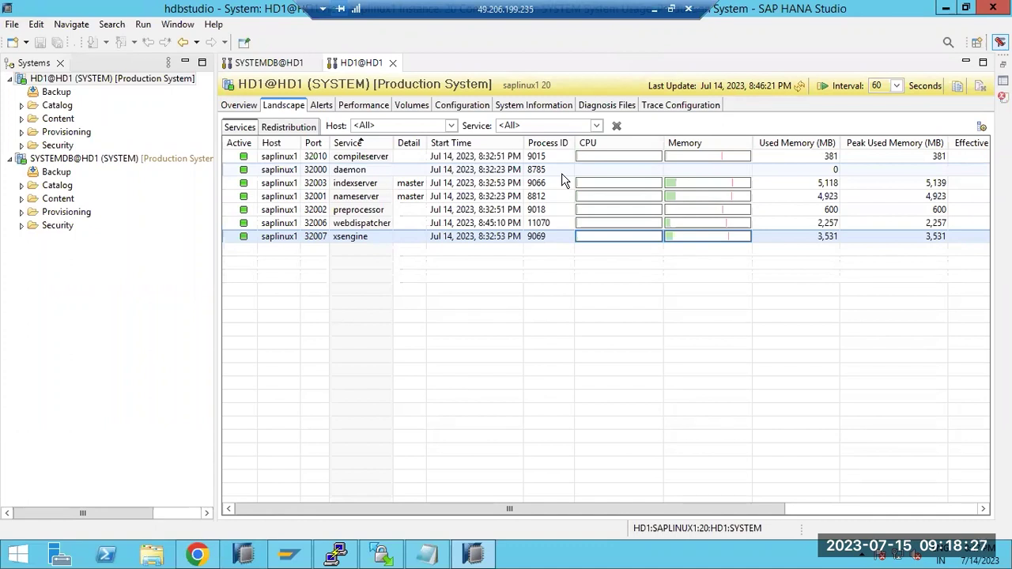
click(313, 157)
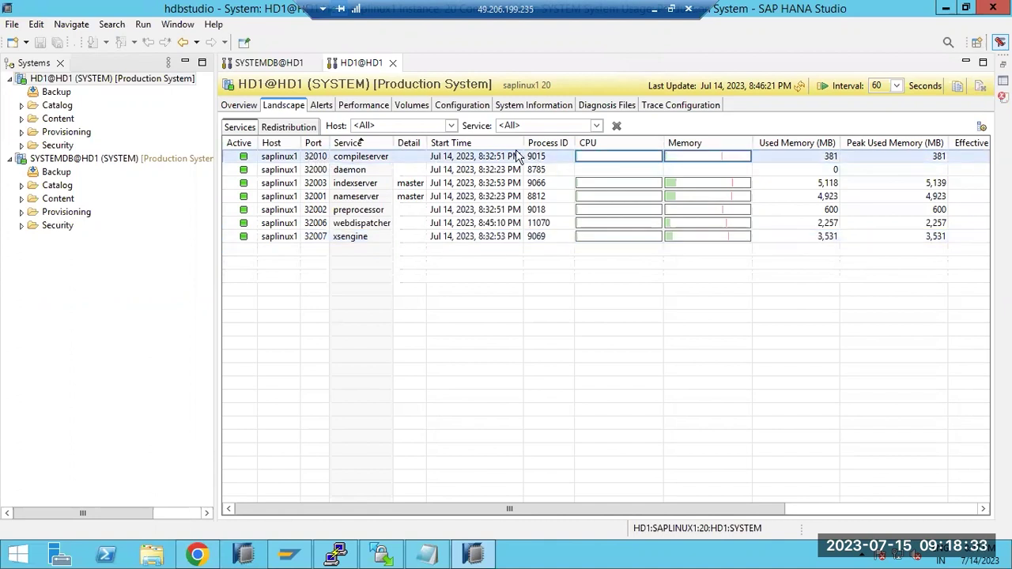
click(263, 66)
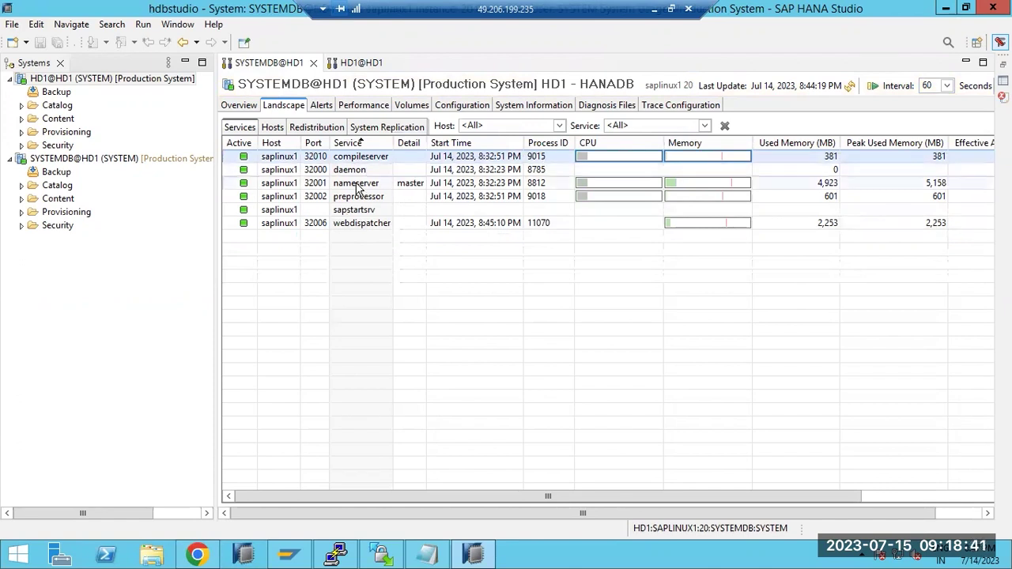
- Check HD1's webdispatcher CPU and memory bars, then open HD1@HD1's Alerts page showing 26 alerts
click(343, 229)
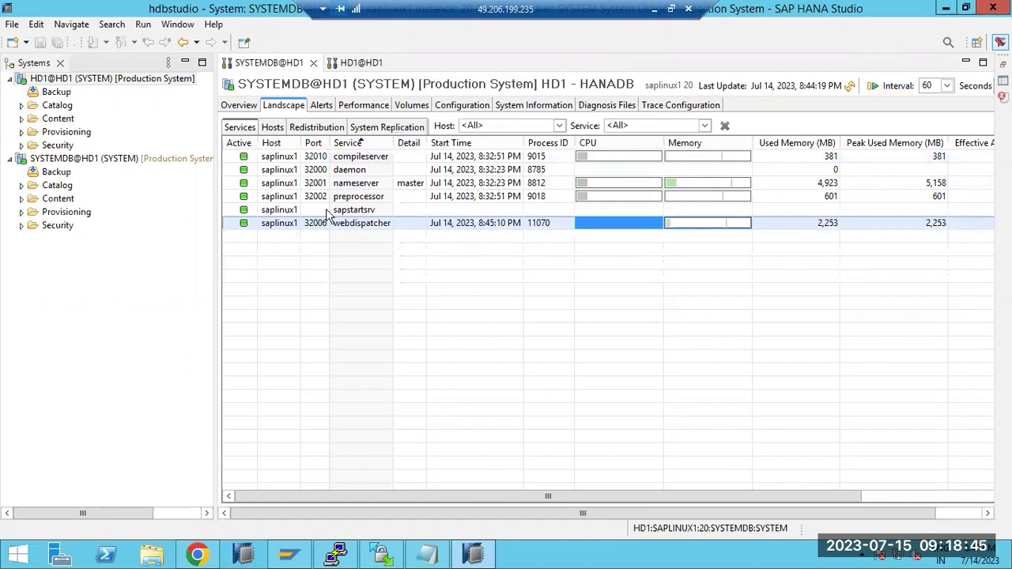
click(360, 62)
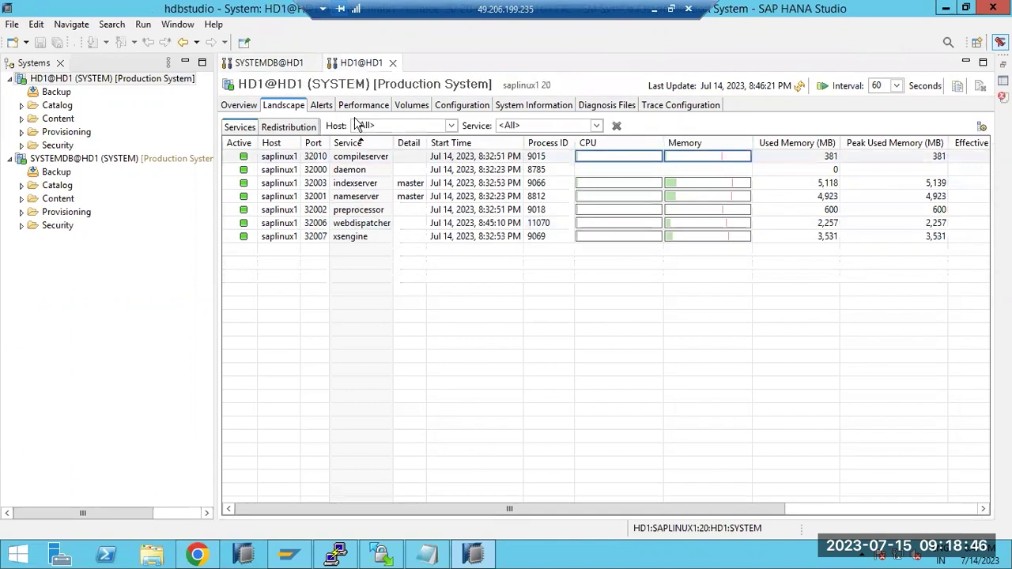
click(317, 224)
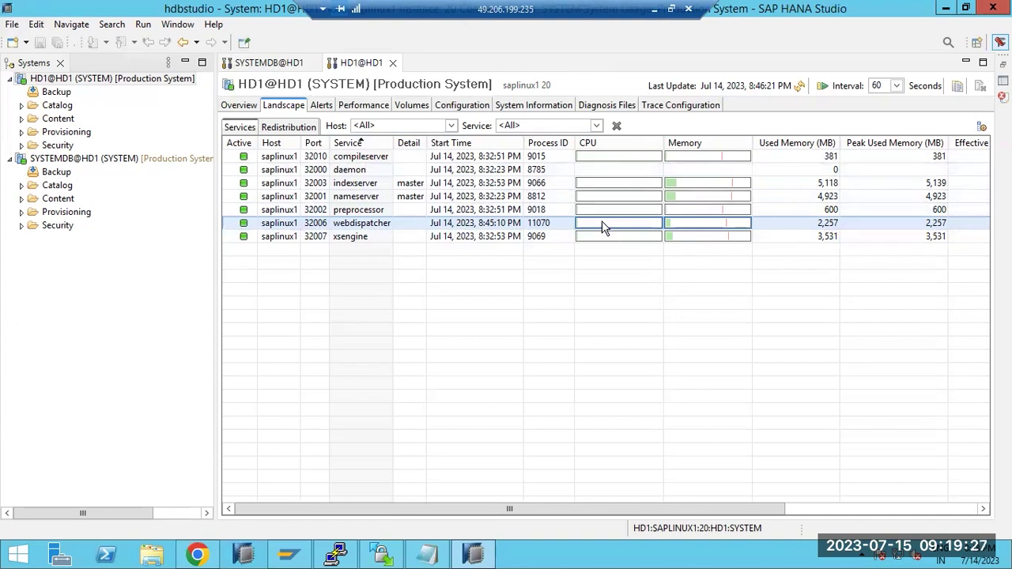
mouse_move(652, 228)
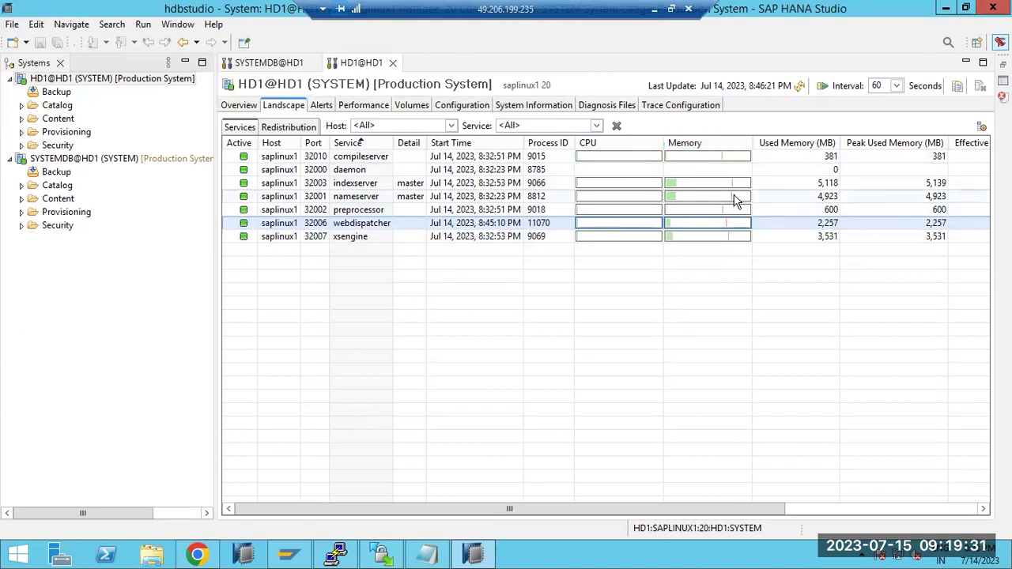
mouse_move(736, 201)
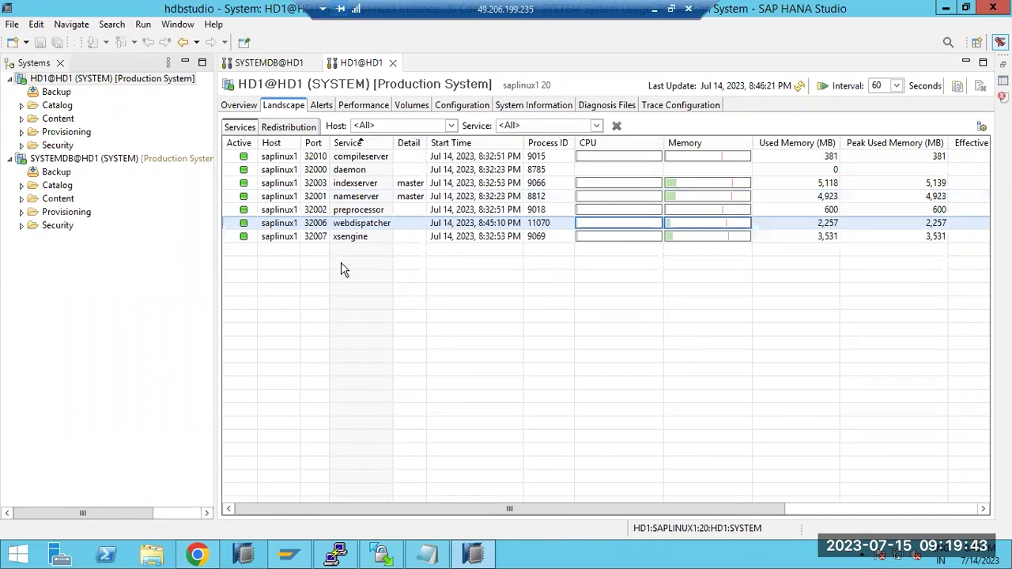
click(321, 106)
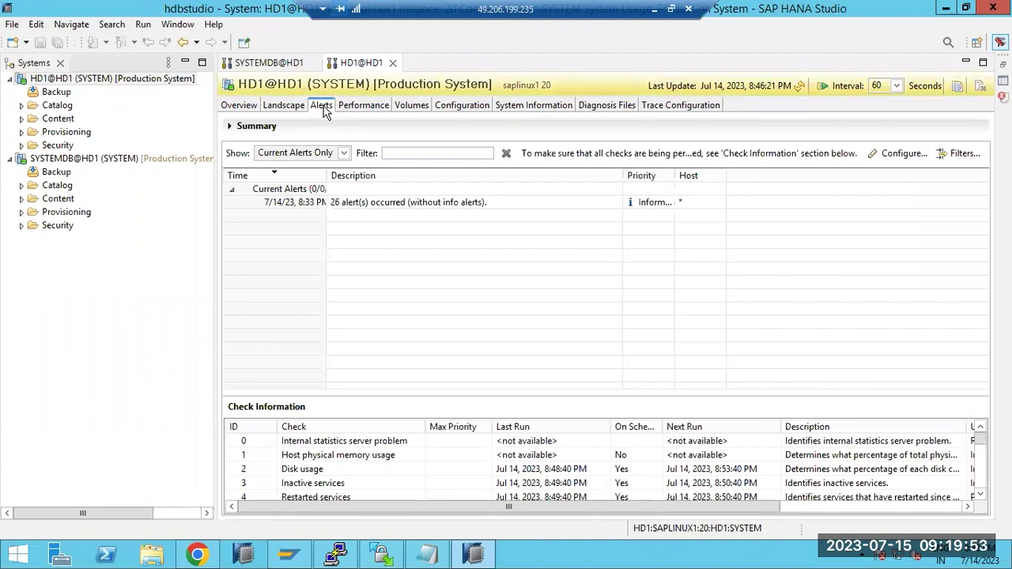
- Check the 8:33 PM alert, then open SYSTEMDB's current alerts and select Transparent Huge Pages
click(308, 203)
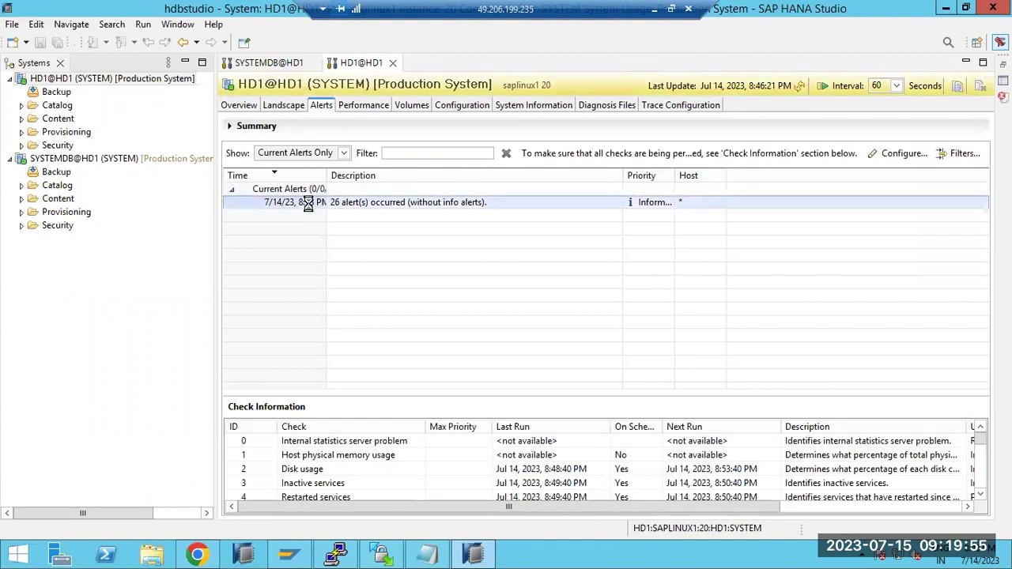
click(635, 375)
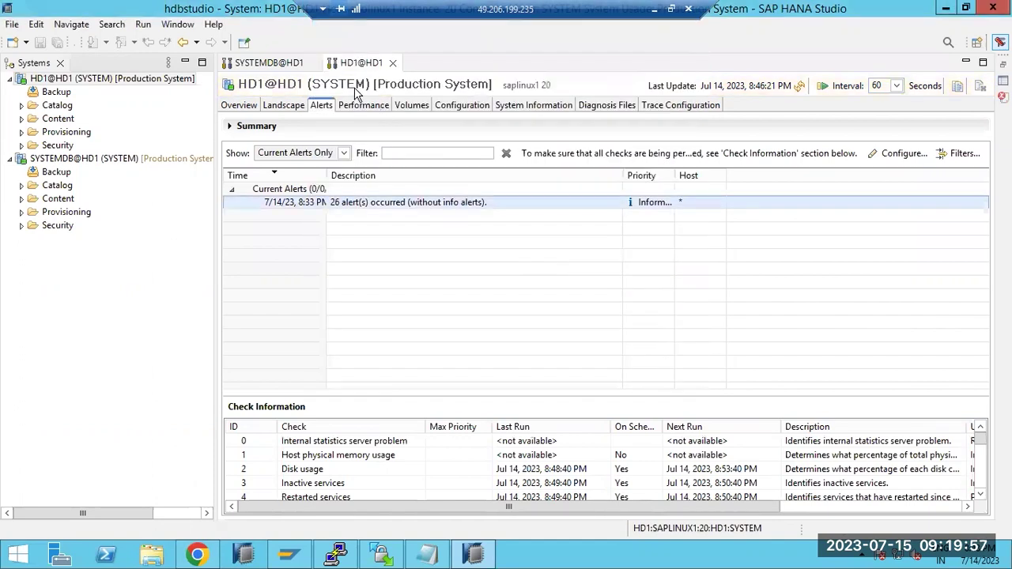
click(269, 62)
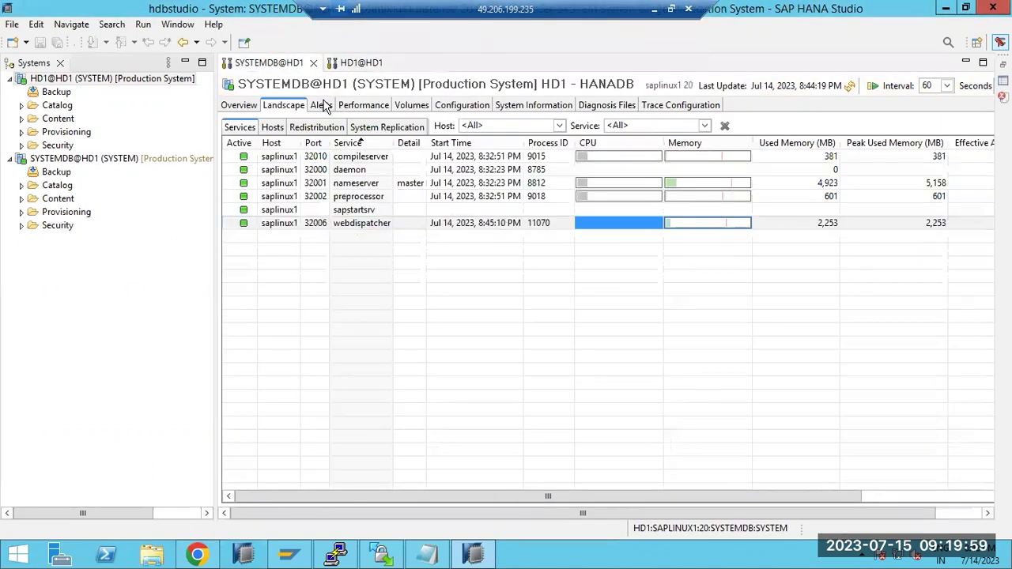
click(322, 105)
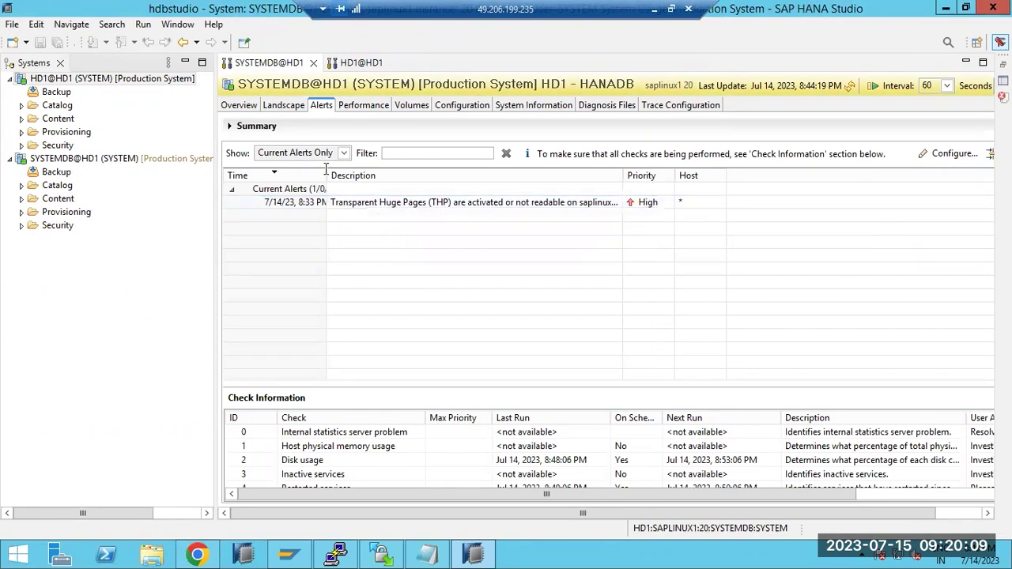
click(346, 204)
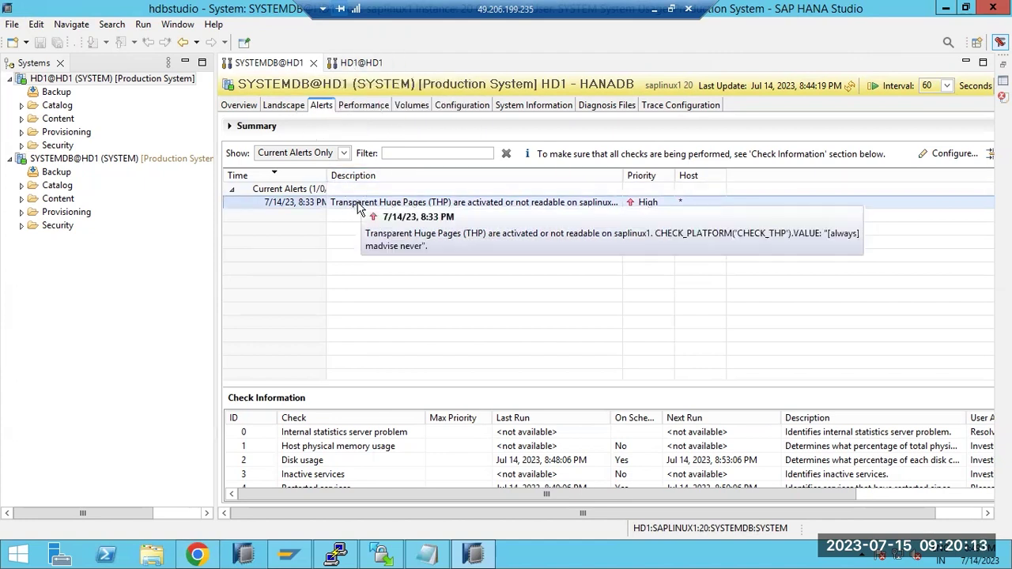
- Switch SYSTEMDB to All Alerts, back to Current Alerts Only, then select HD1's 26-alert summary
click(345, 153)
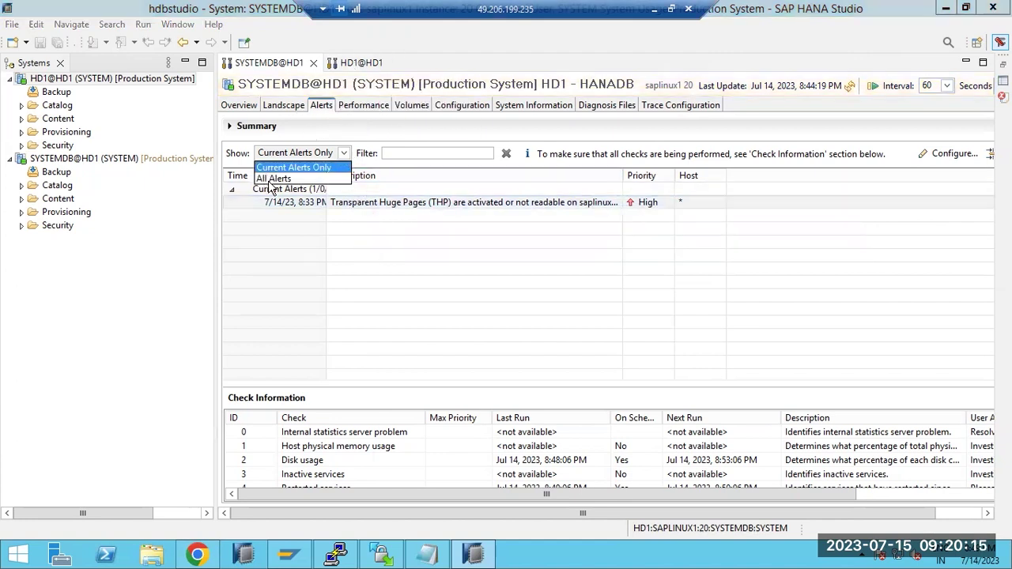
click(269, 175)
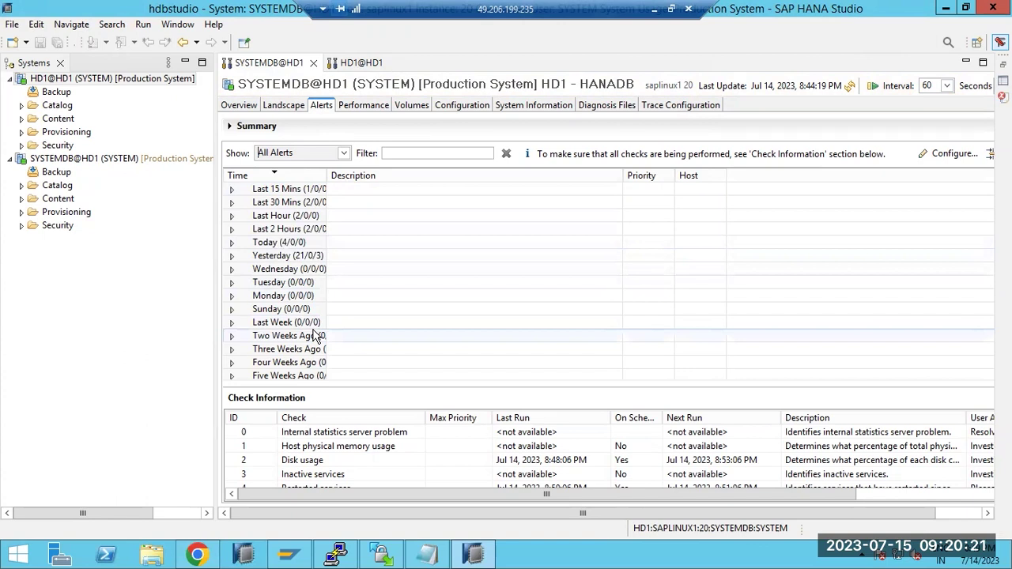
scroll(298, 349, up, 1)
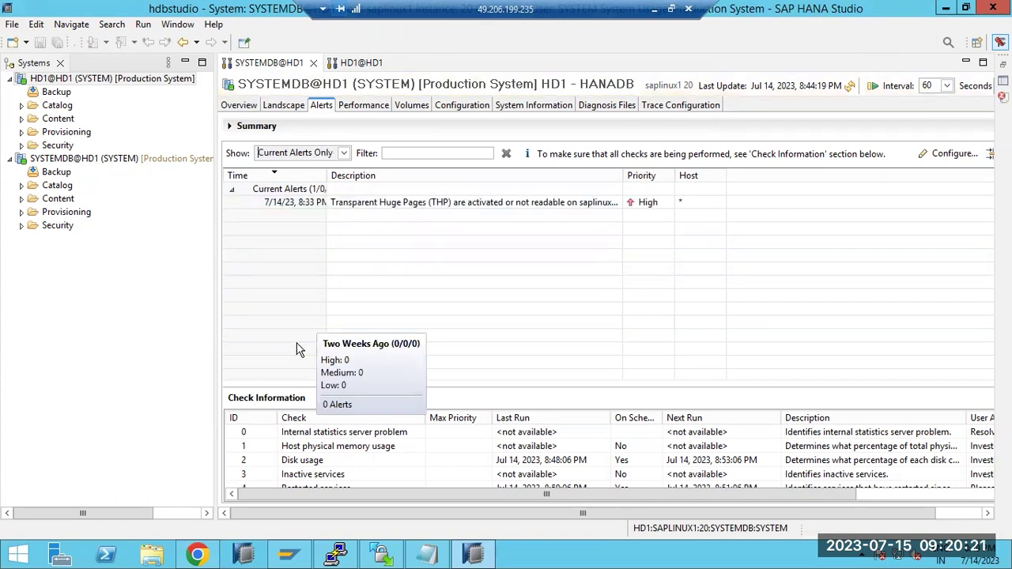
click(232, 190)
click(311, 152)
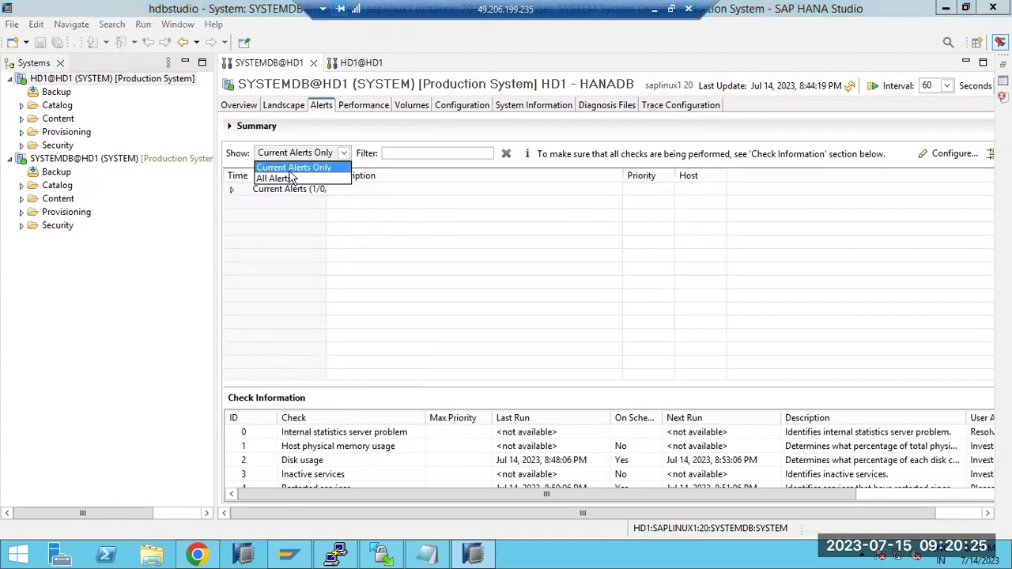
click(289, 168)
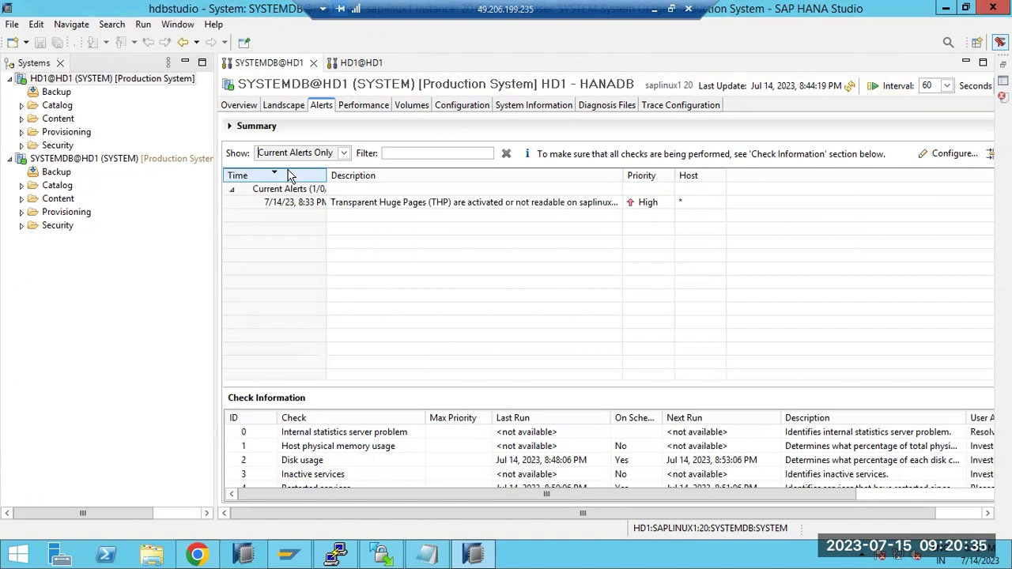
click(362, 62)
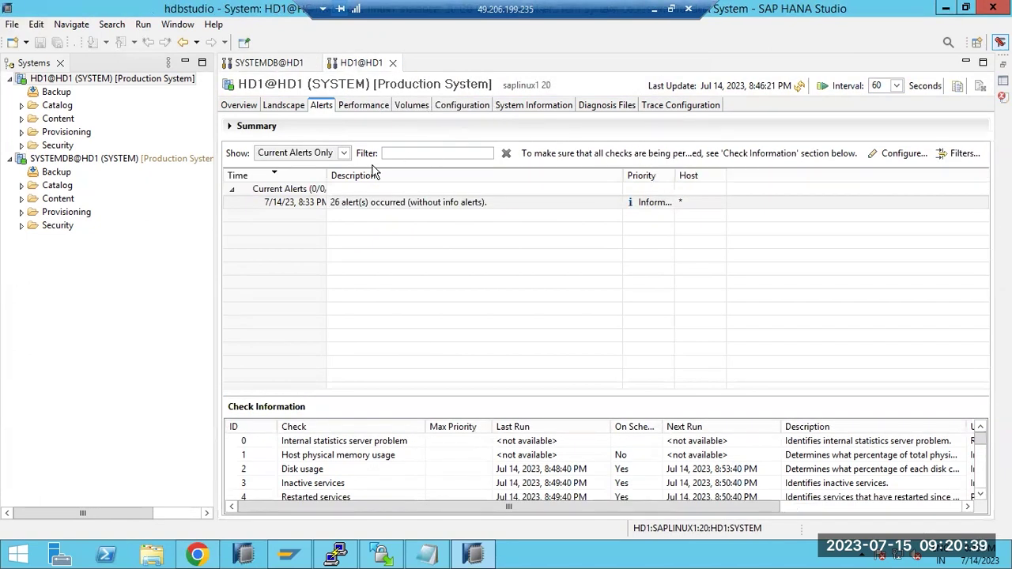
click(339, 204)
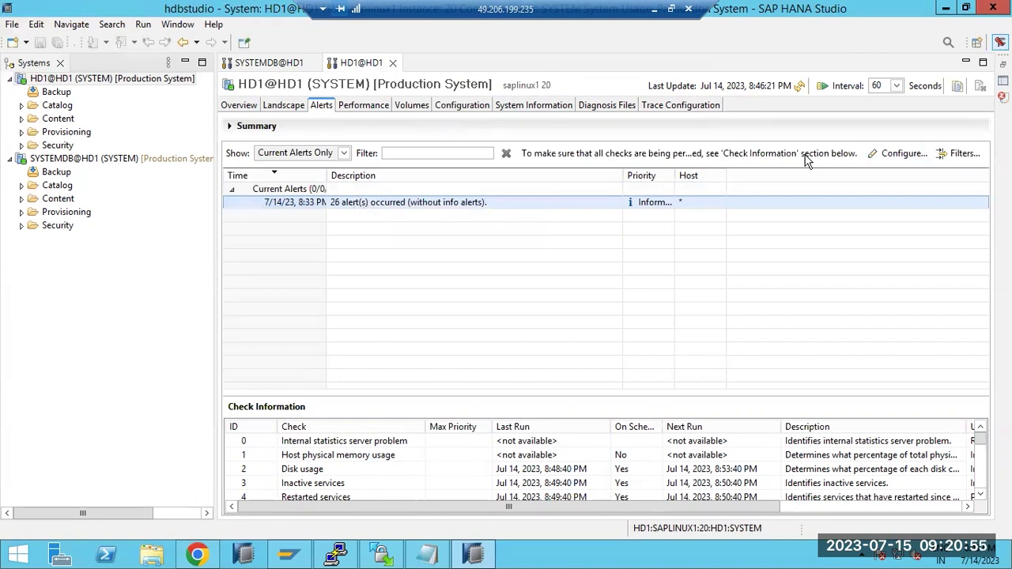
- Enter the sender e-mail address and SMTP server smtp.gmail.com in the alert check configuration
click(899, 162)
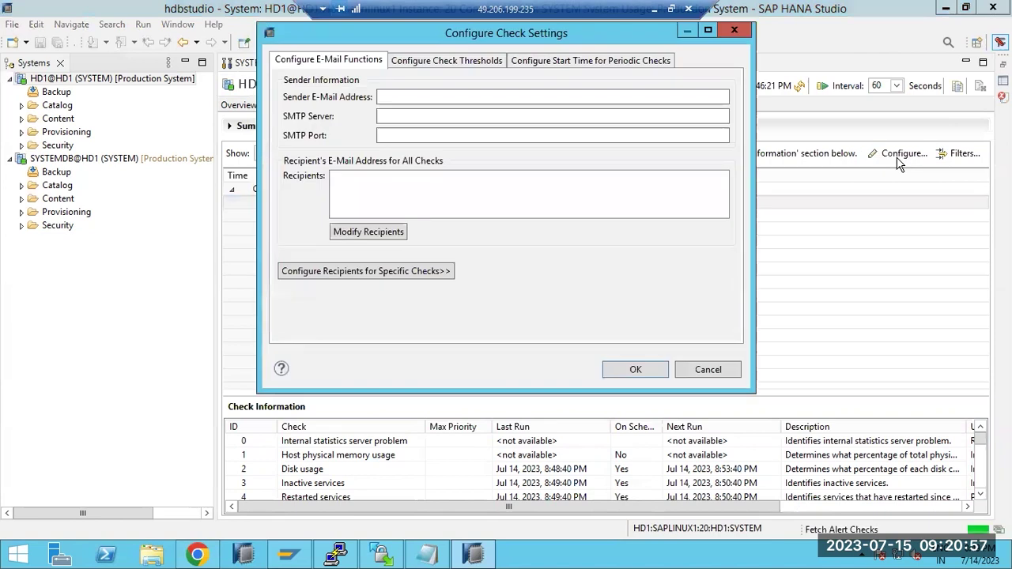
click(400, 95)
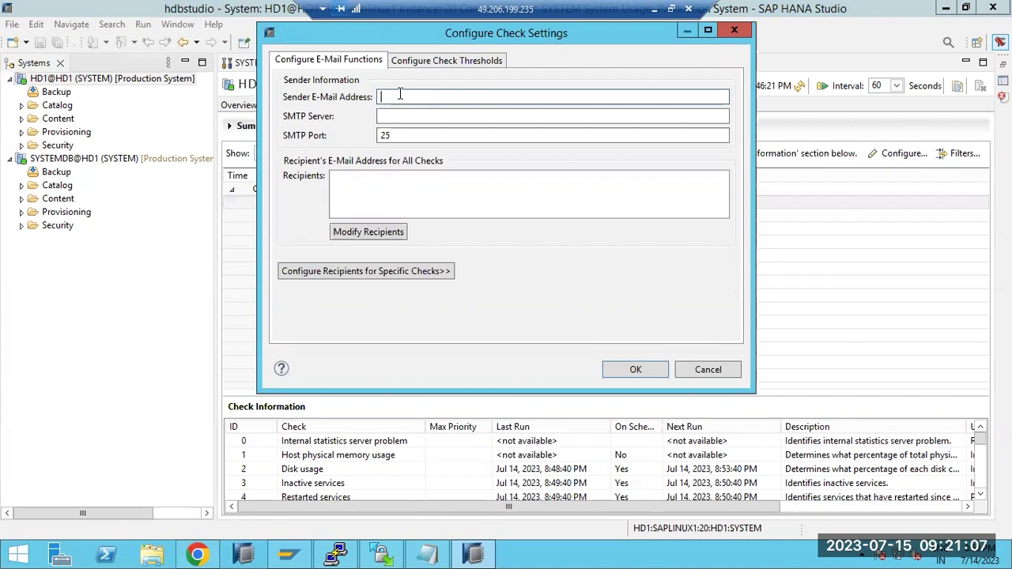
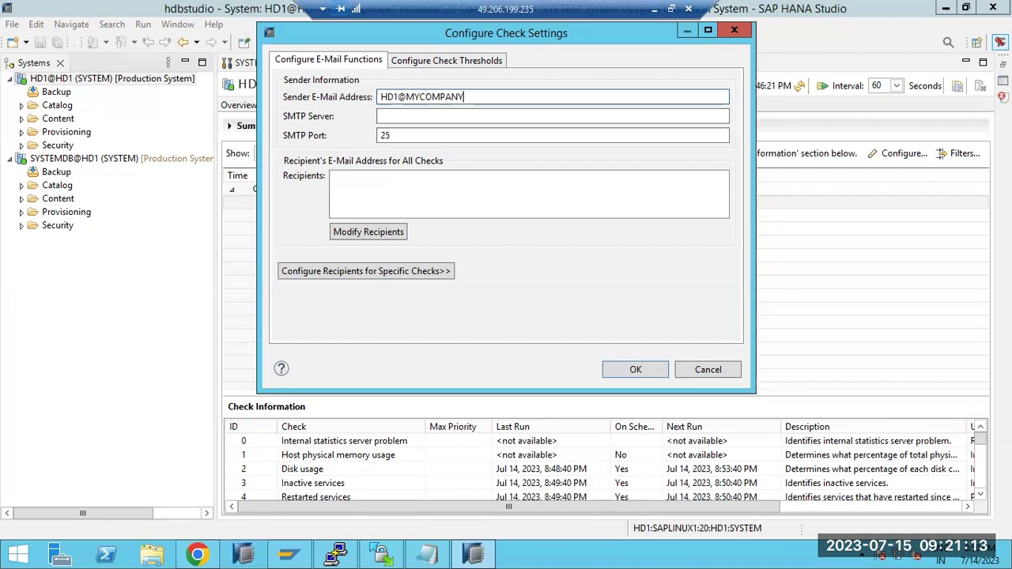
click(382, 116)
text(s)
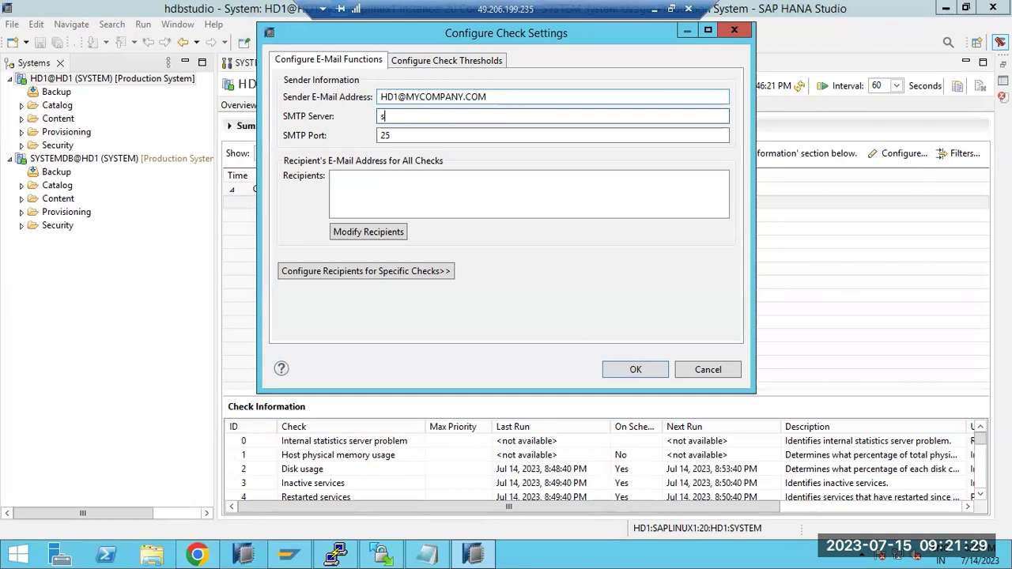
text(mtp.gmail.com)
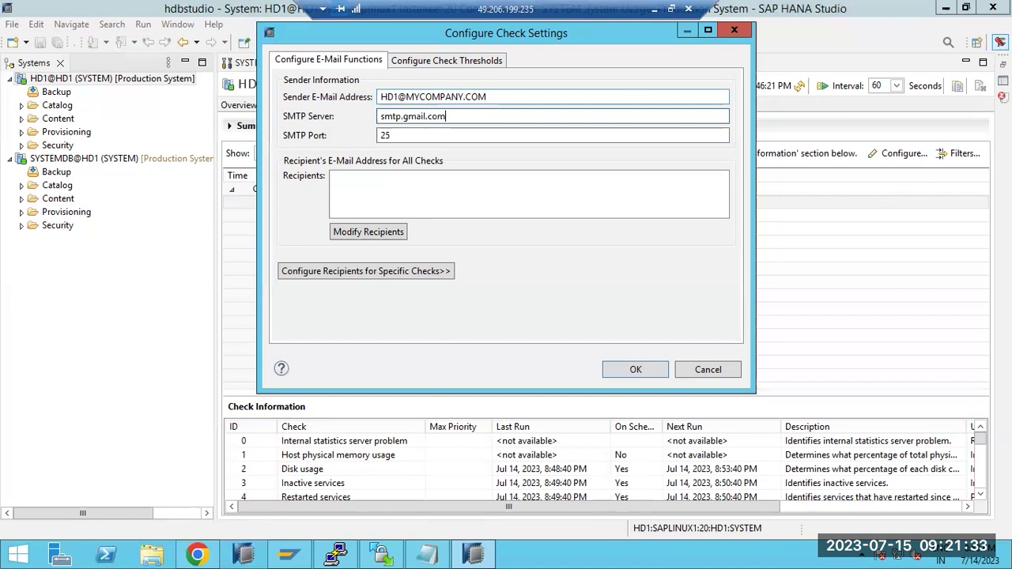
- Try adding two recipient addresses, discard them, and save the e-mail settings with OK
click(363, 231)
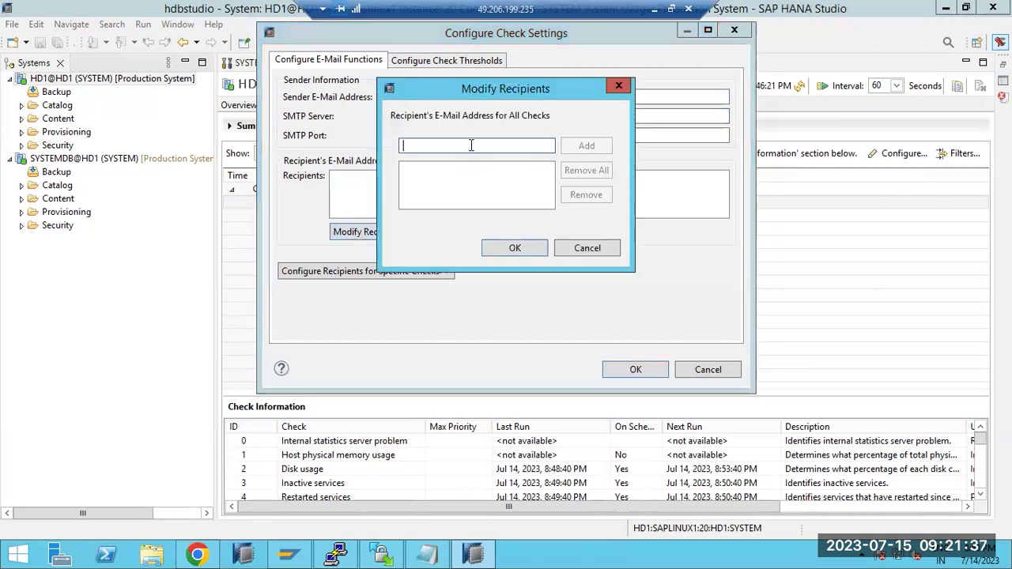
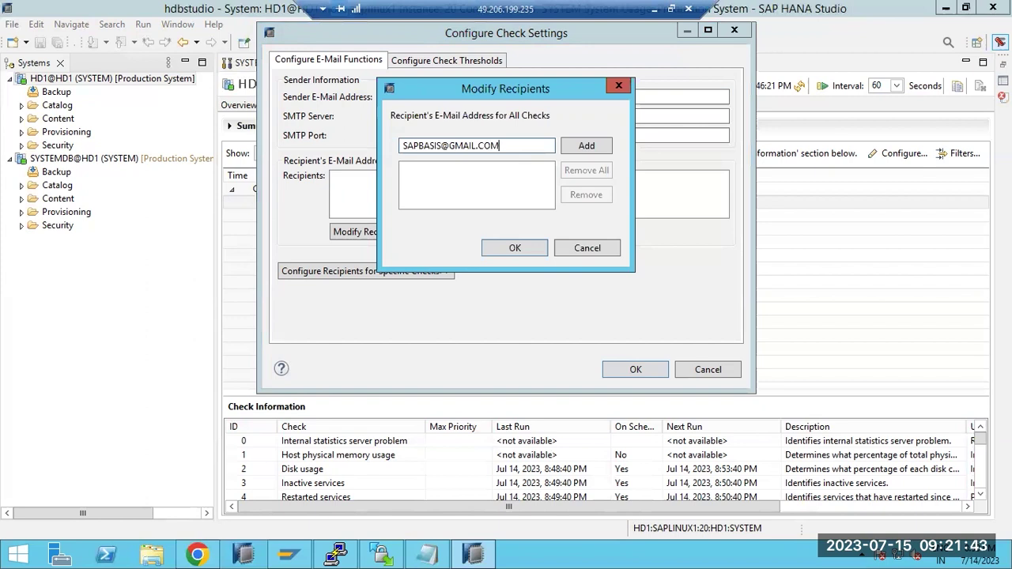
key(Return)
click(381, 230)
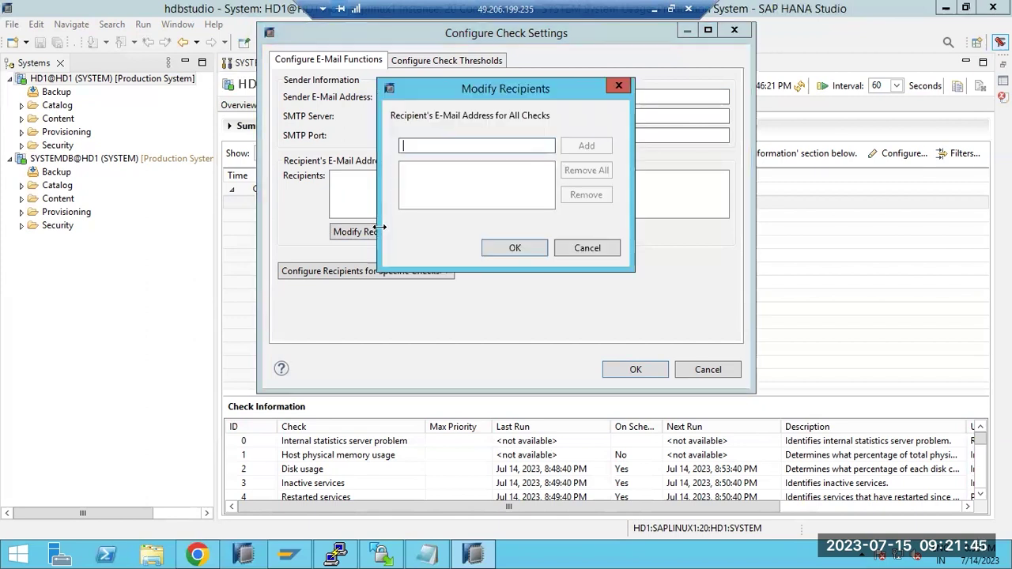
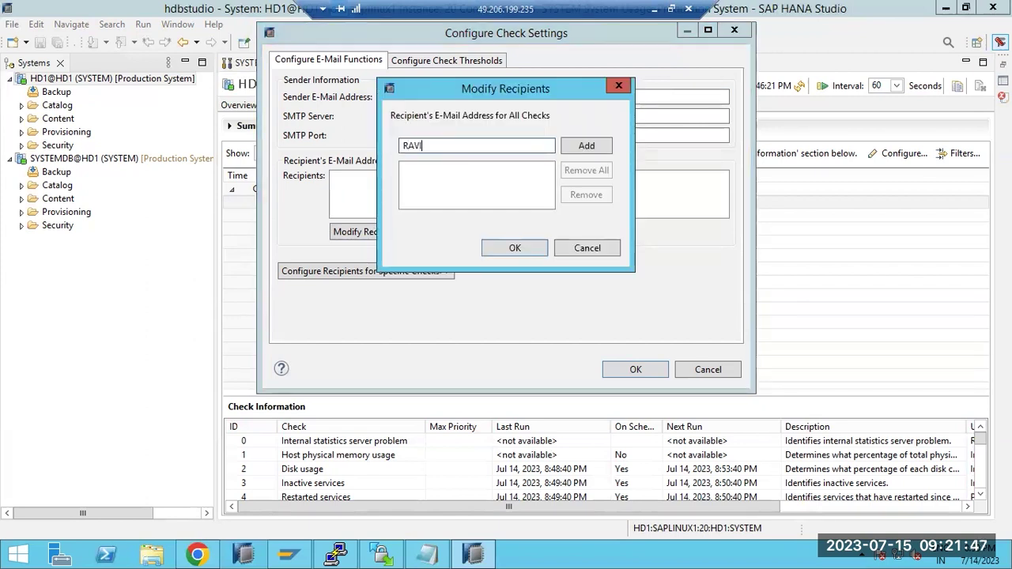
key(Escape)
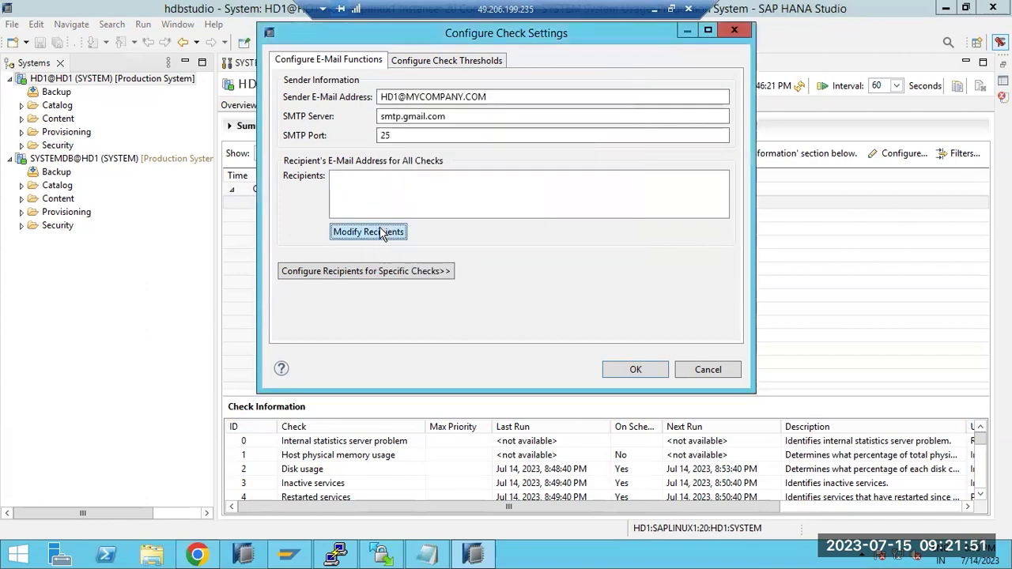
click(635, 369)
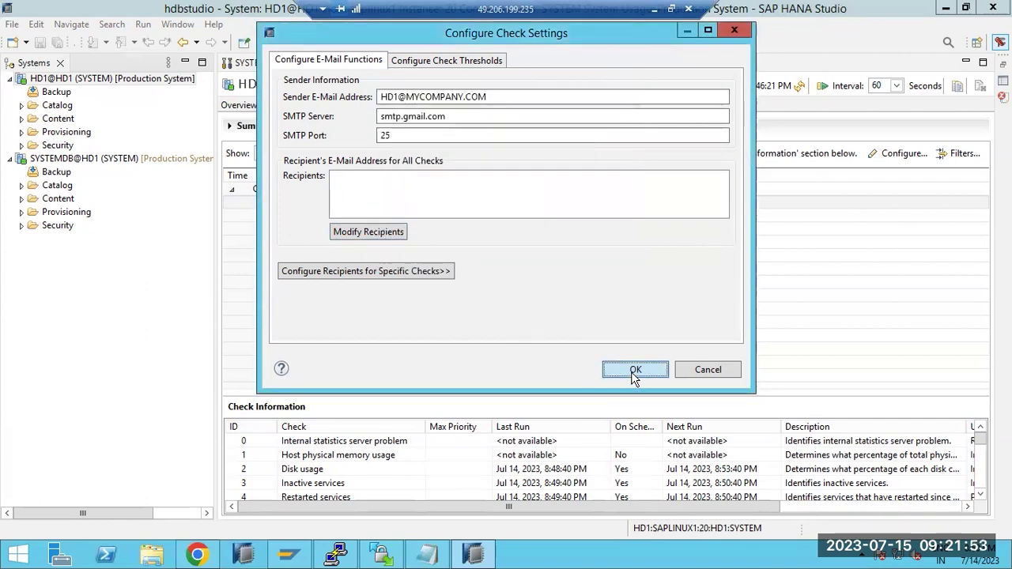
- Reopen the configuration, confirm the recipient list is still empty, and cancel
click(884, 157)
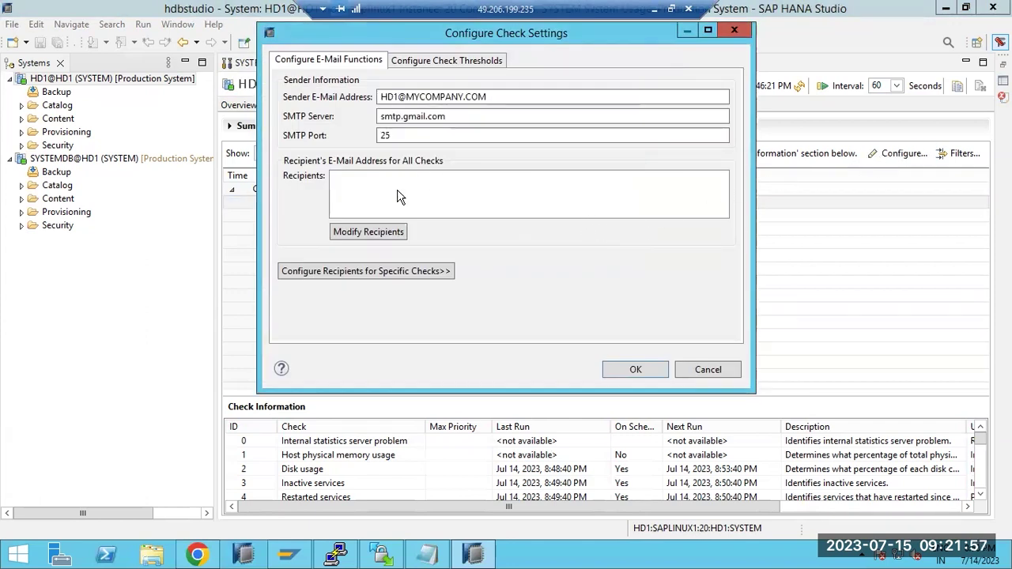
click(387, 231)
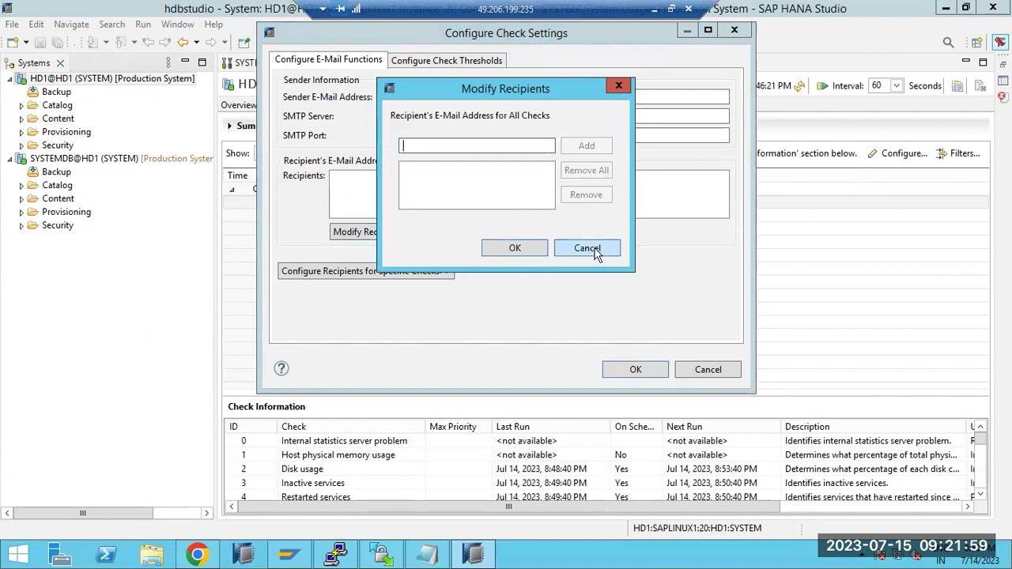
click(590, 252)
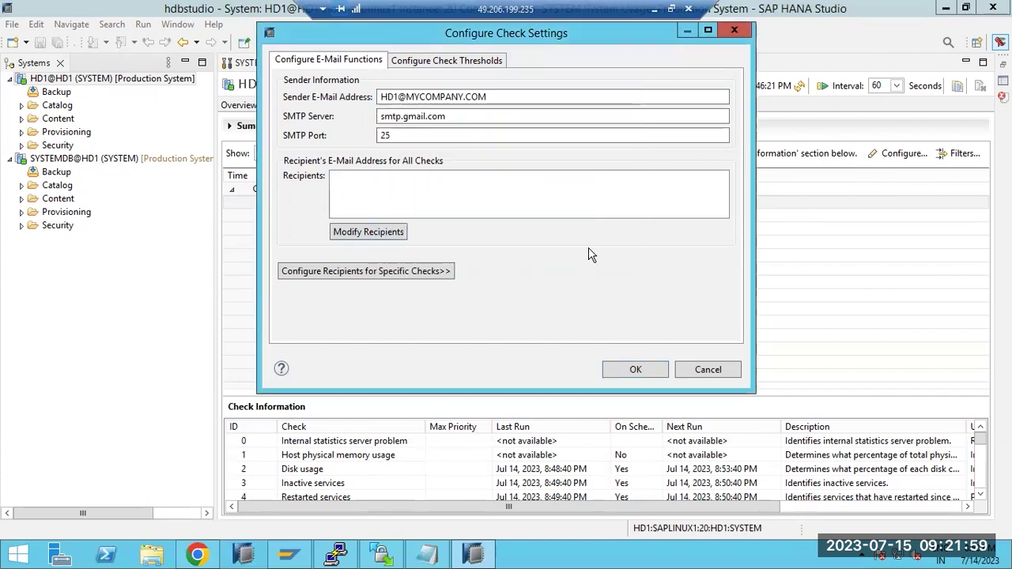
click(708, 370)
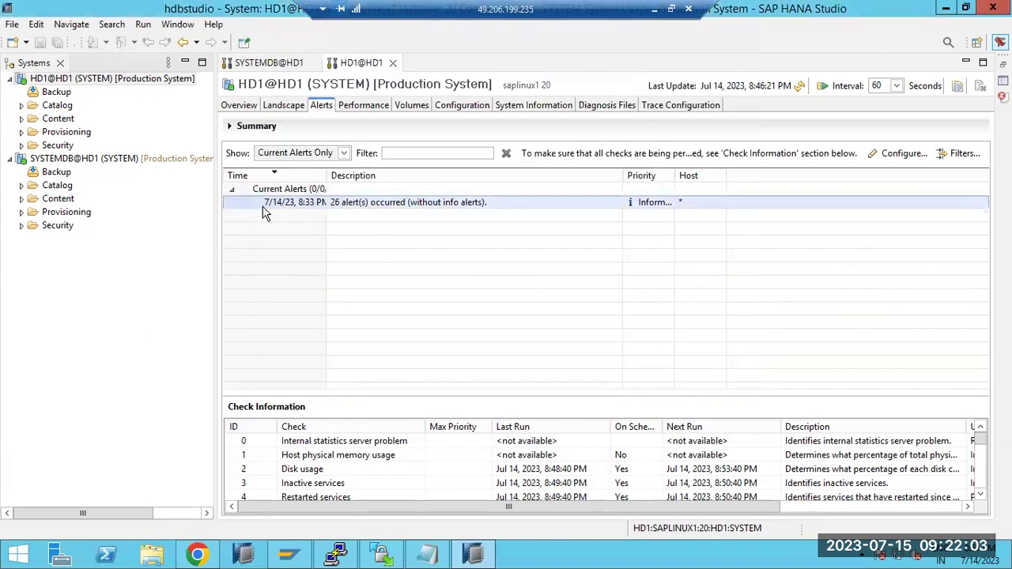
click(280, 107)
click(240, 107)
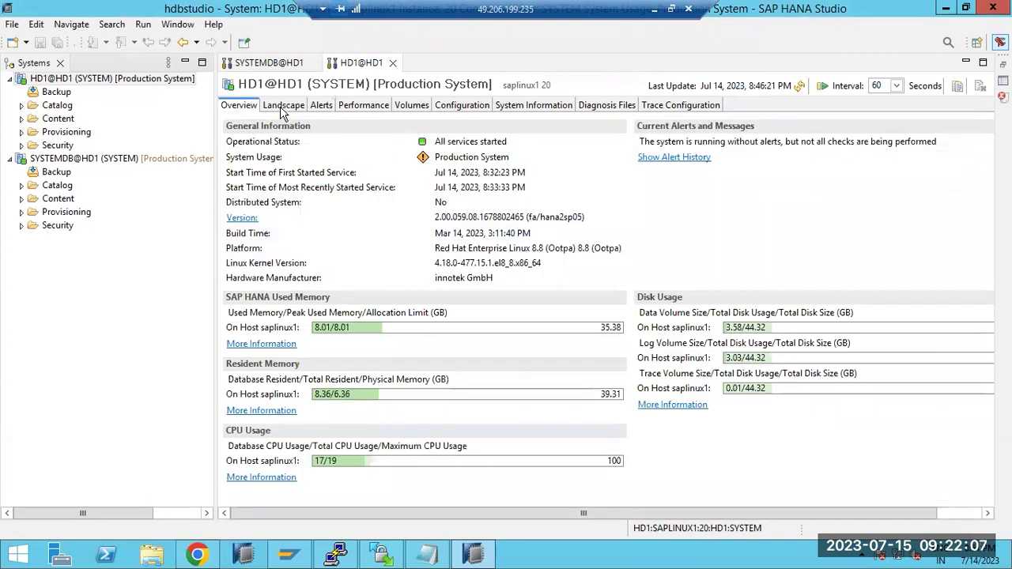
click(283, 109)
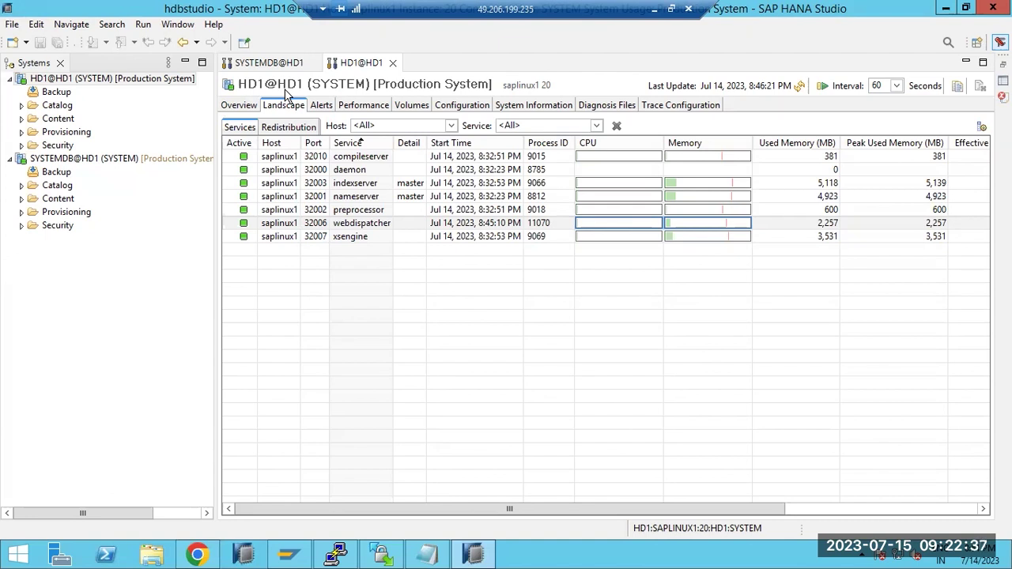
click(323, 106)
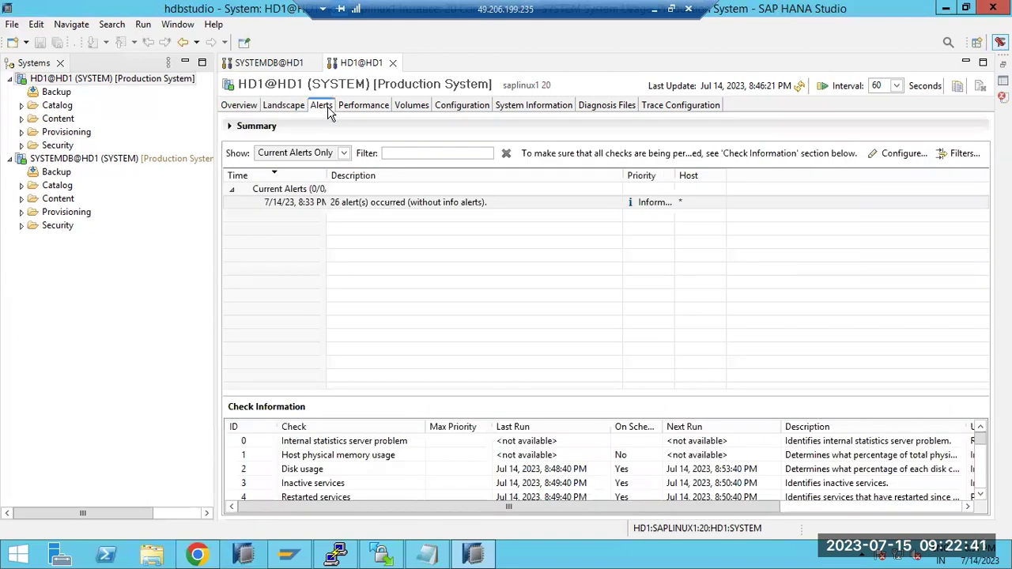
- Dismiss the alert configuration, select indexserver in HD1's Landscape services, and minimize the remote session
click(875, 155)
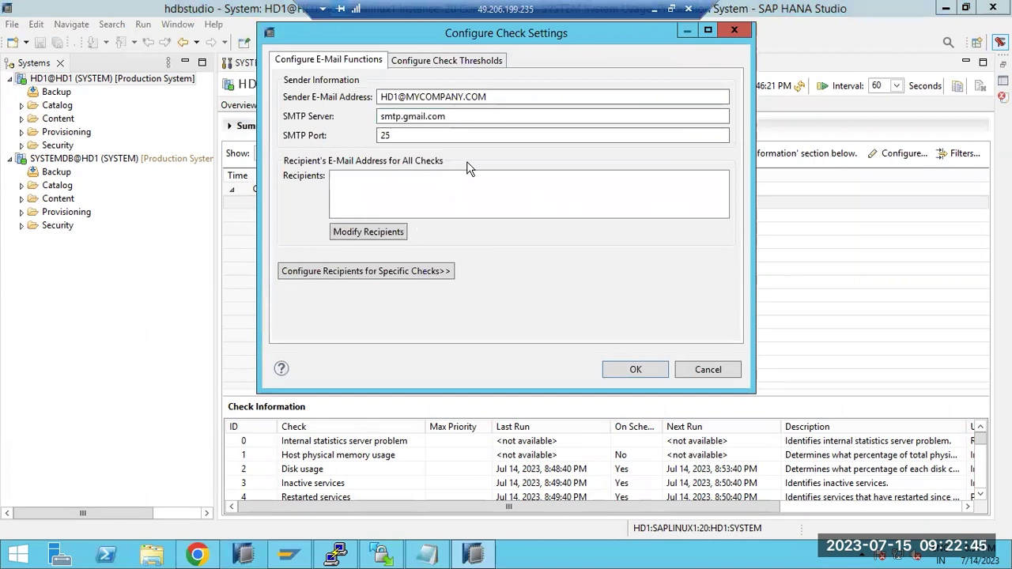
click(708, 370)
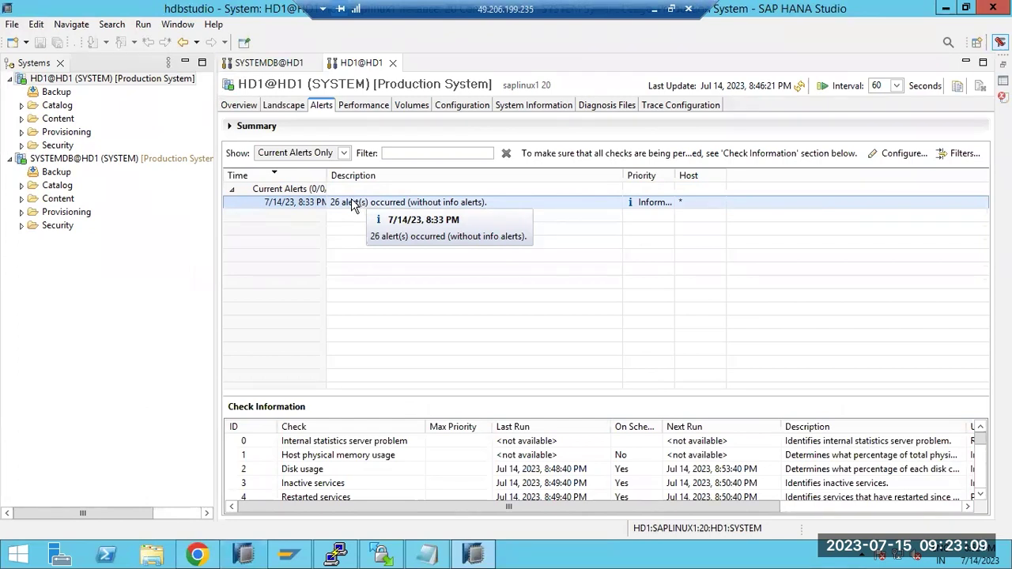
click(279, 108)
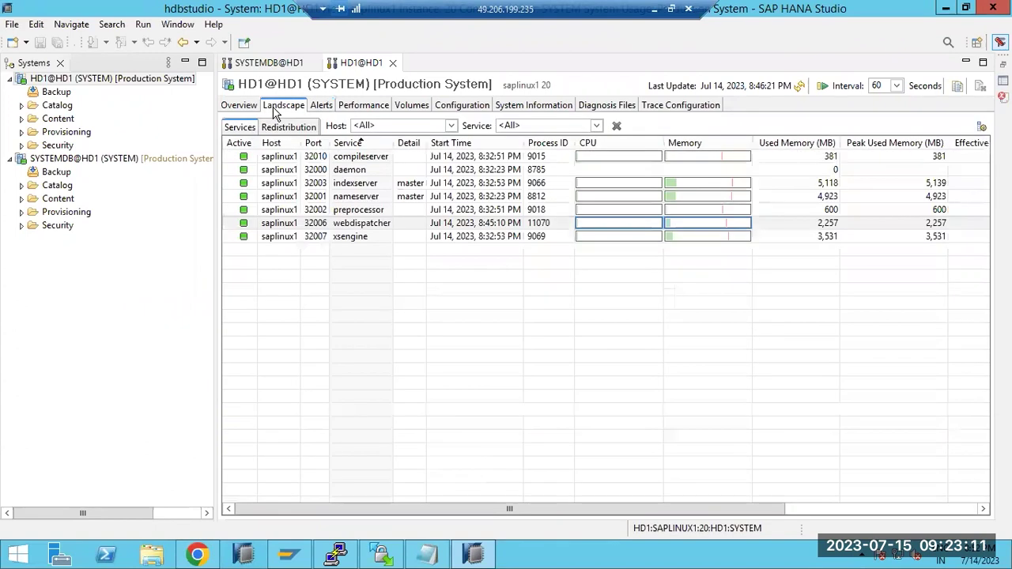
click(329, 184)
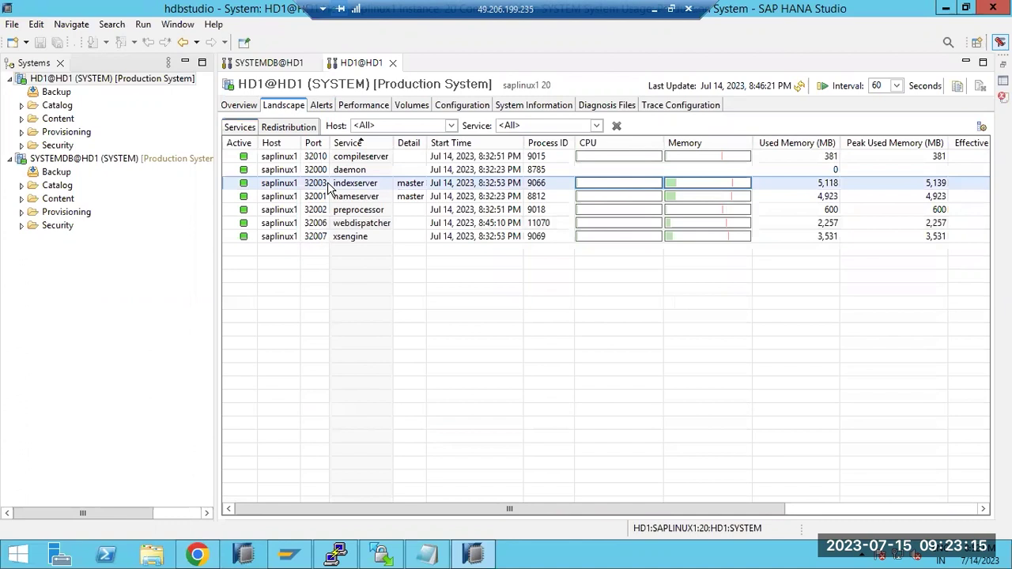
click(653, 11)
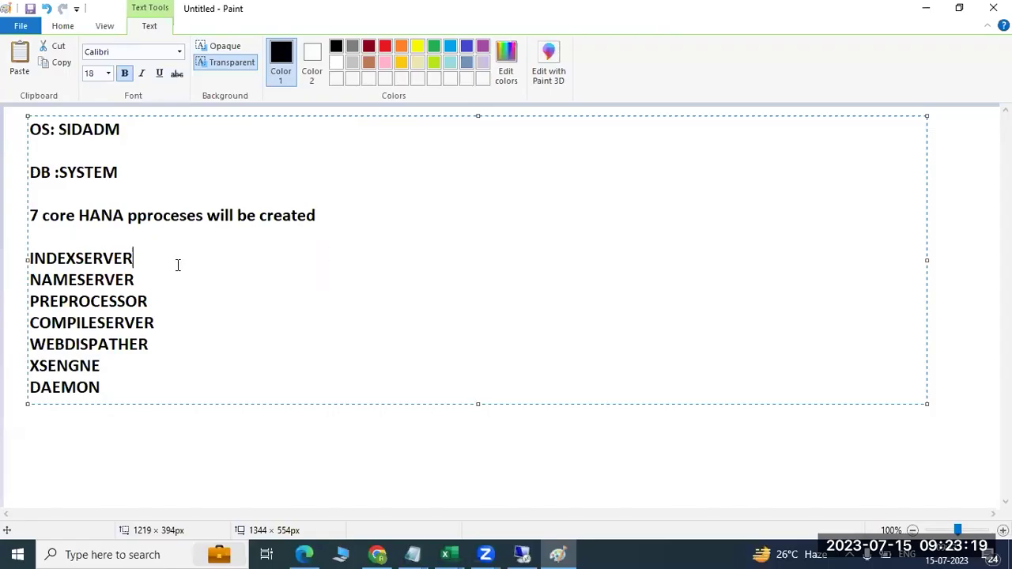
- Add a dash after INDEXSERVER and describe NAMESERVER as holding topology information (HOSTAME,PORT,IN,related)
text(-)
key(Down)
text(-HOl)
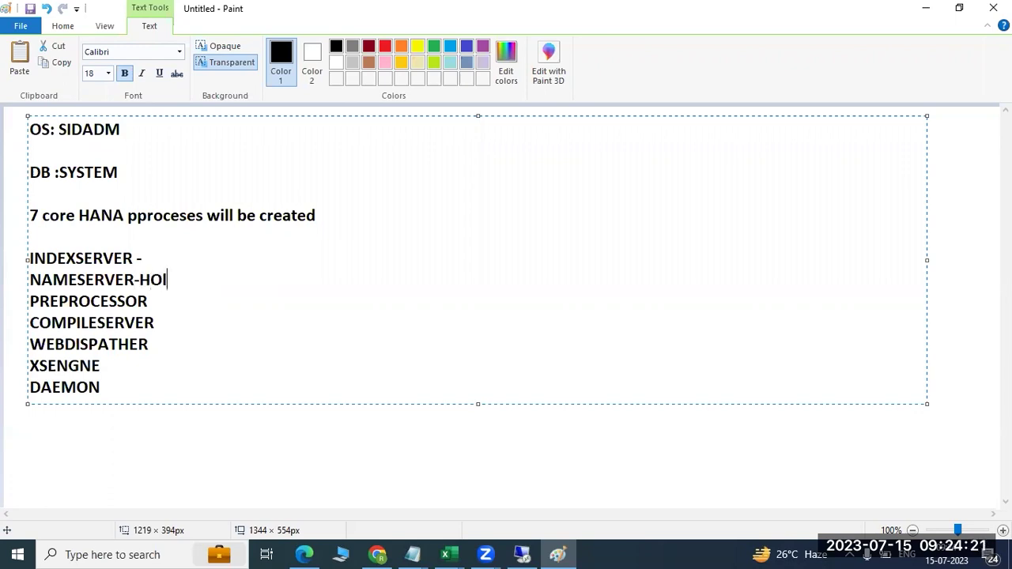
text(ds the t)
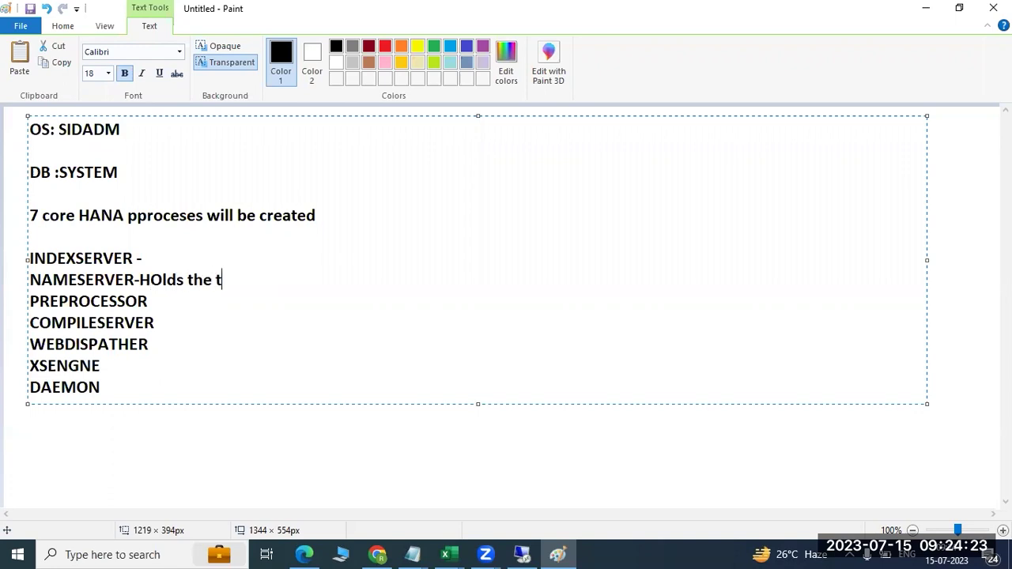
text(opology re)
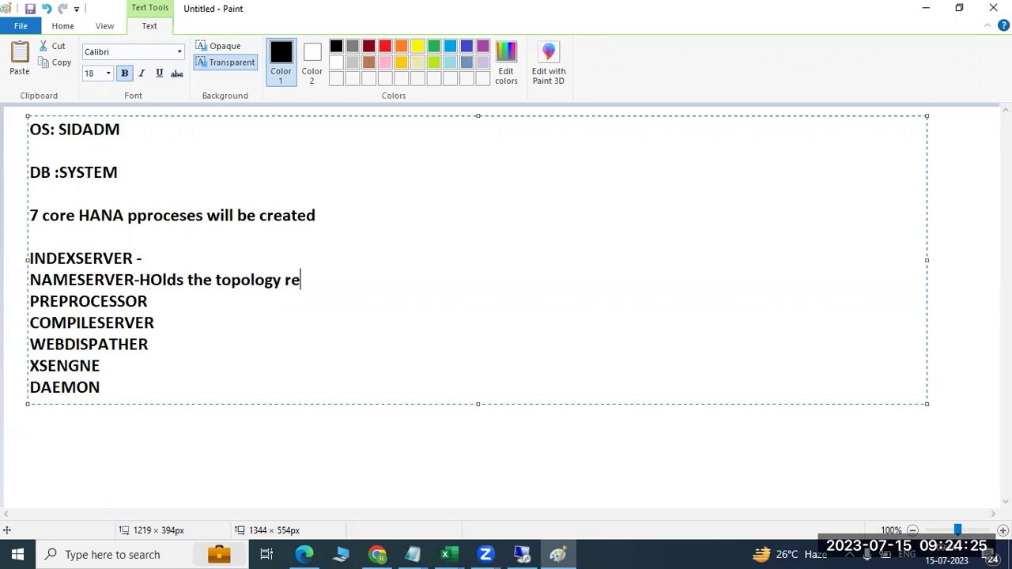
text(lated information)
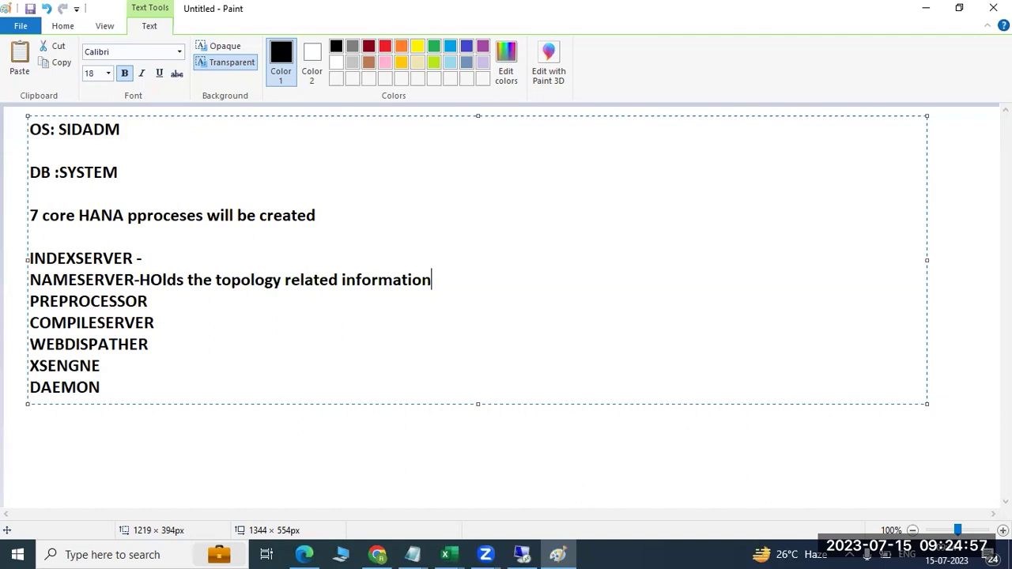
text((HOS)
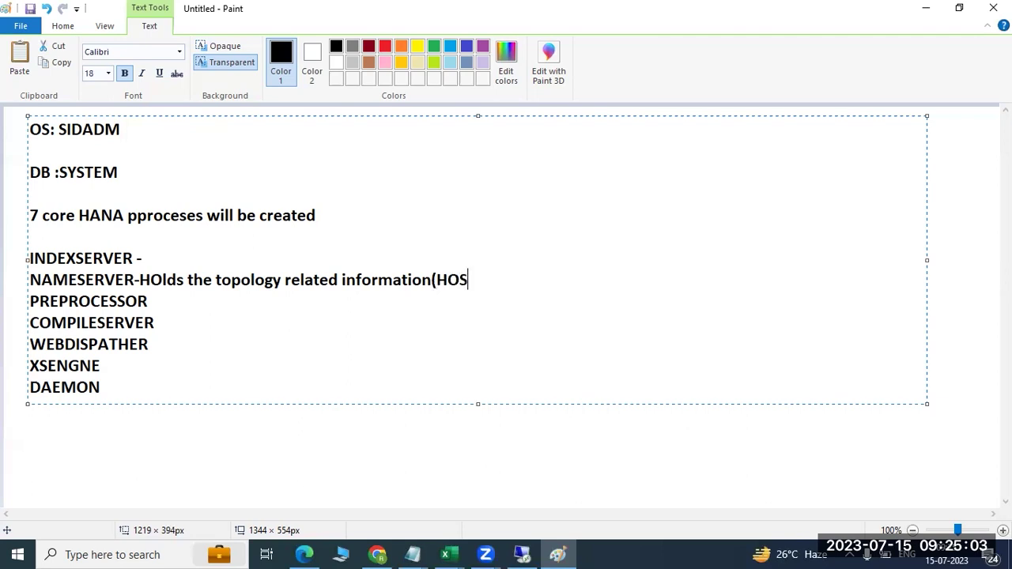
text(TAME,PORT)
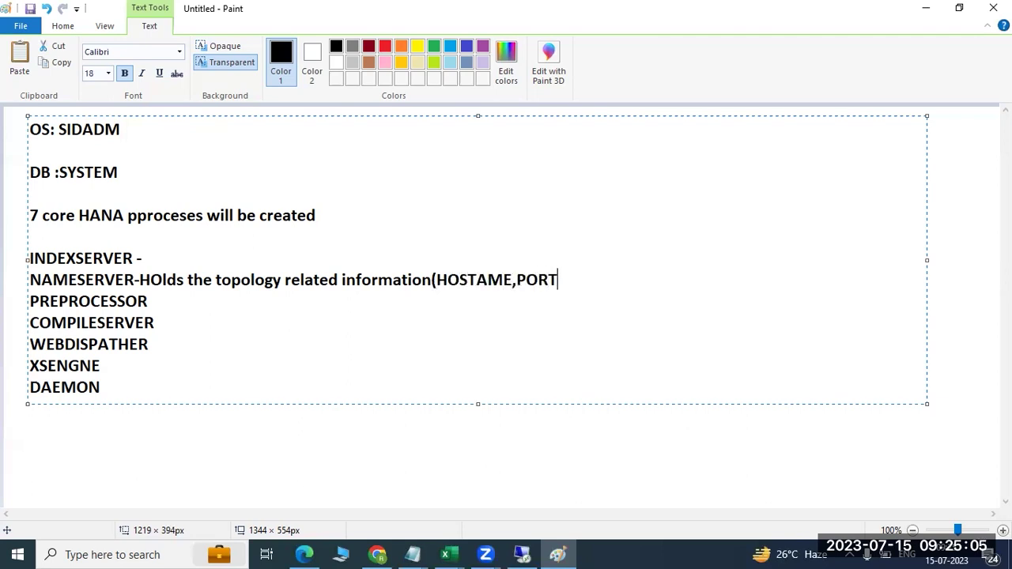
text(,IN,related )
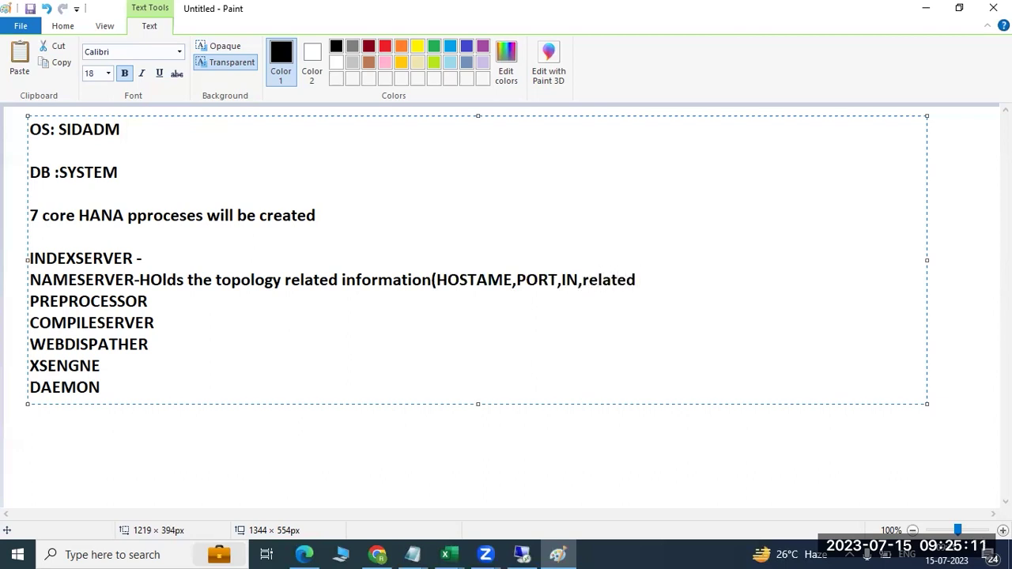
text())
- Highlight the INDEXSERVER and NAMESERVER text in the notes, then bring SAP HANA Studio back
drag(41, 280, 219, 284)
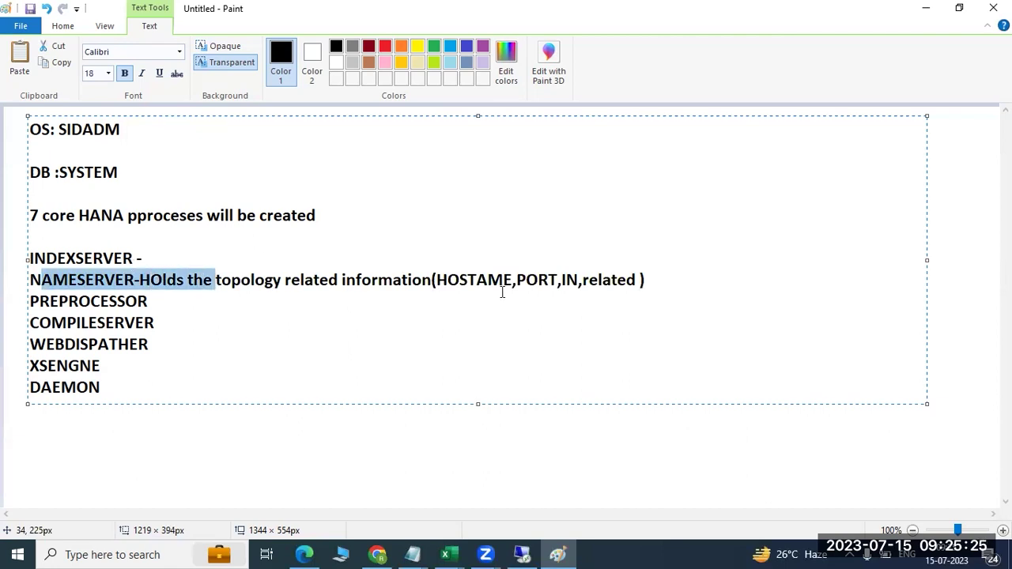
drag(76, 257, 432, 285)
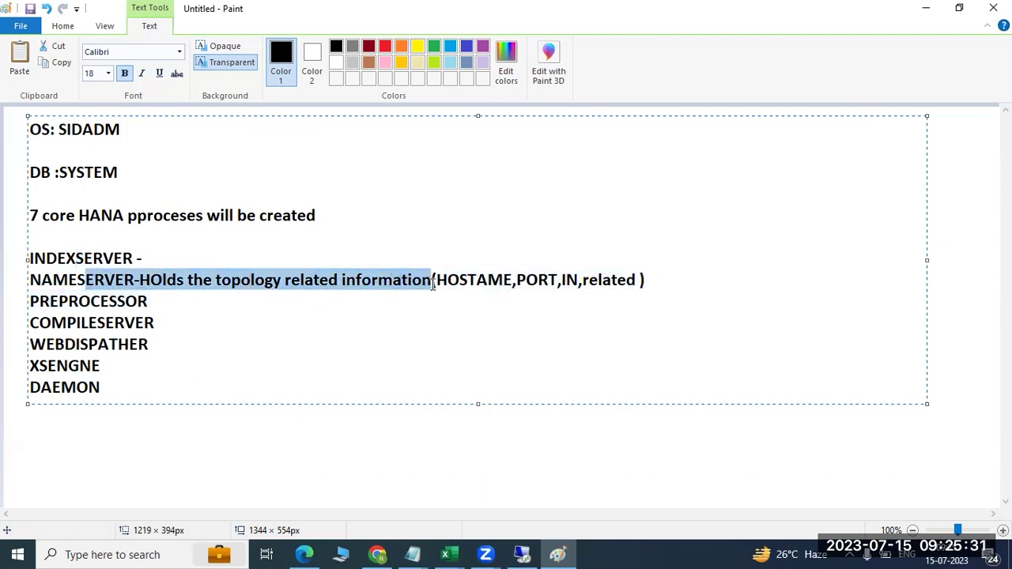
click(60, 258)
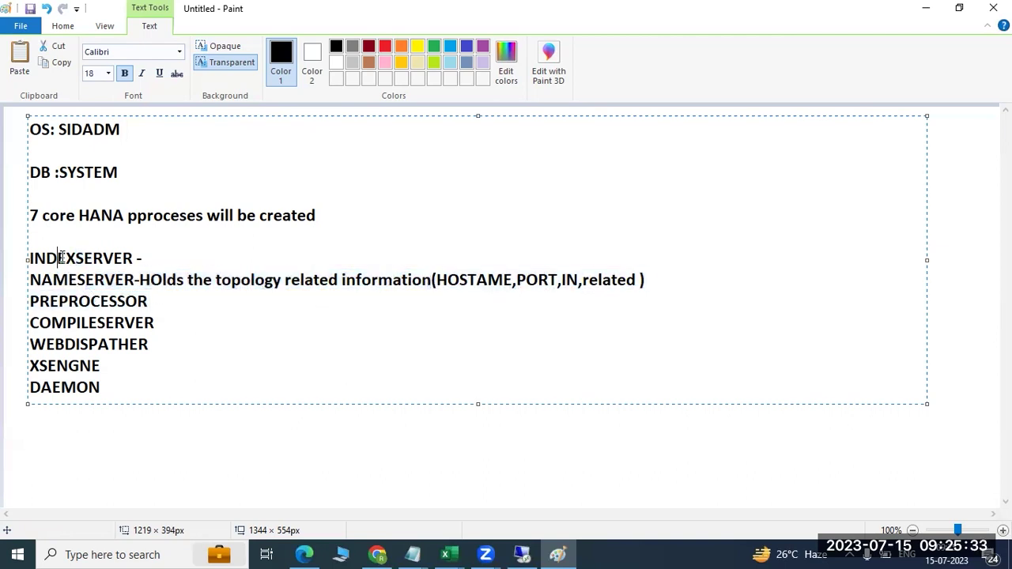
double_click(60, 258)
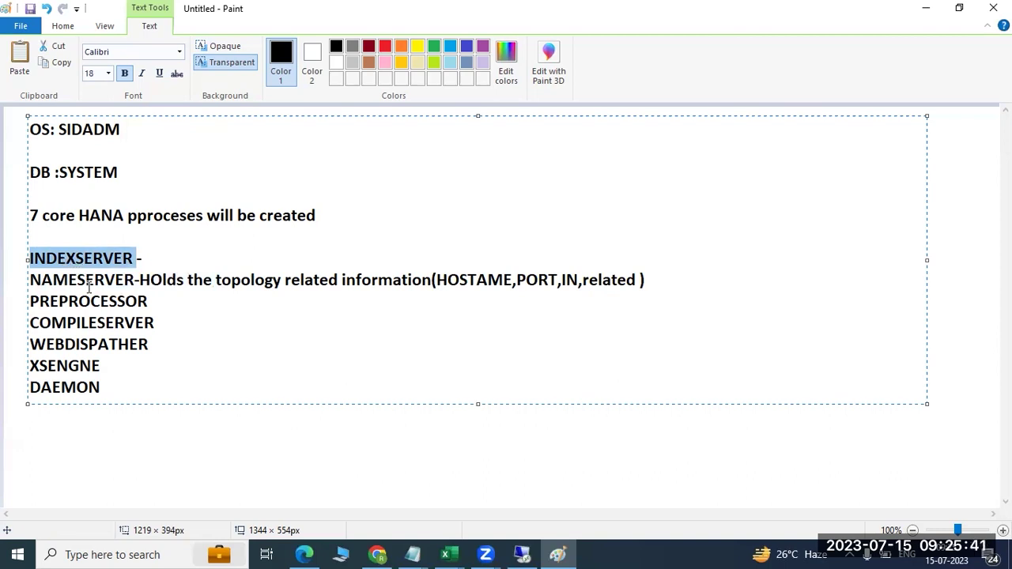
click(86, 282)
triple_click(86, 282)
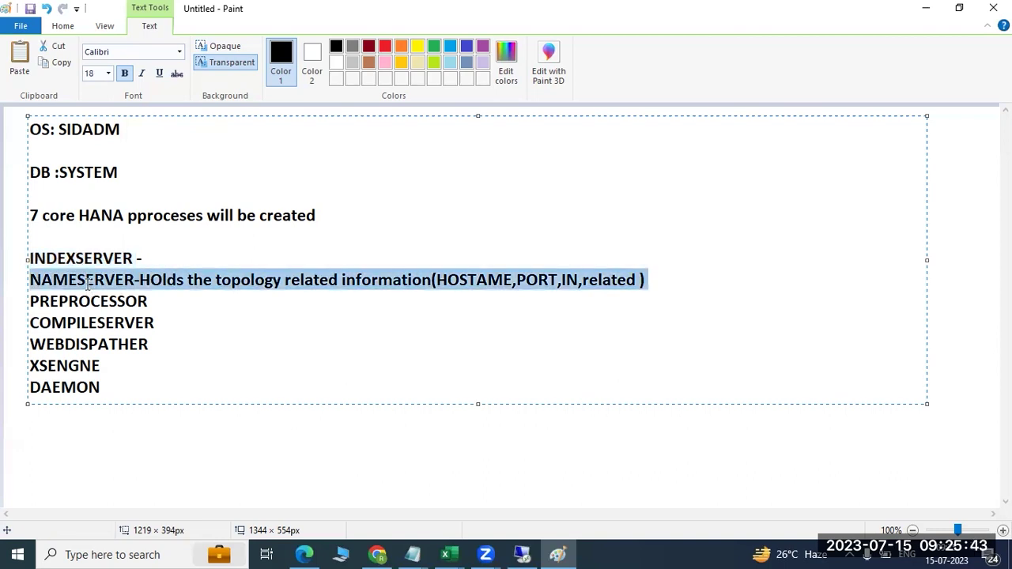
double_click(89, 287)
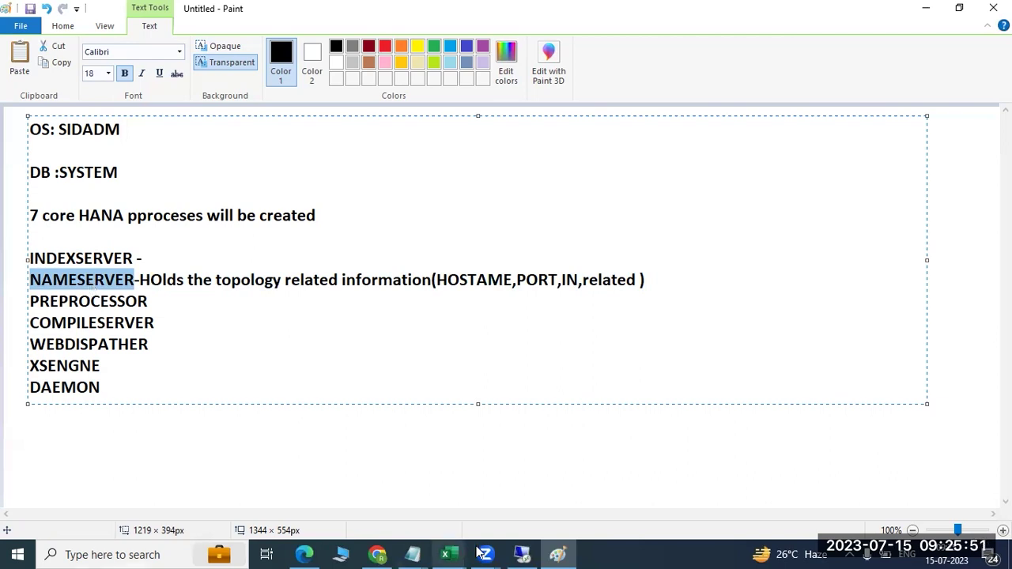
click(522, 555)
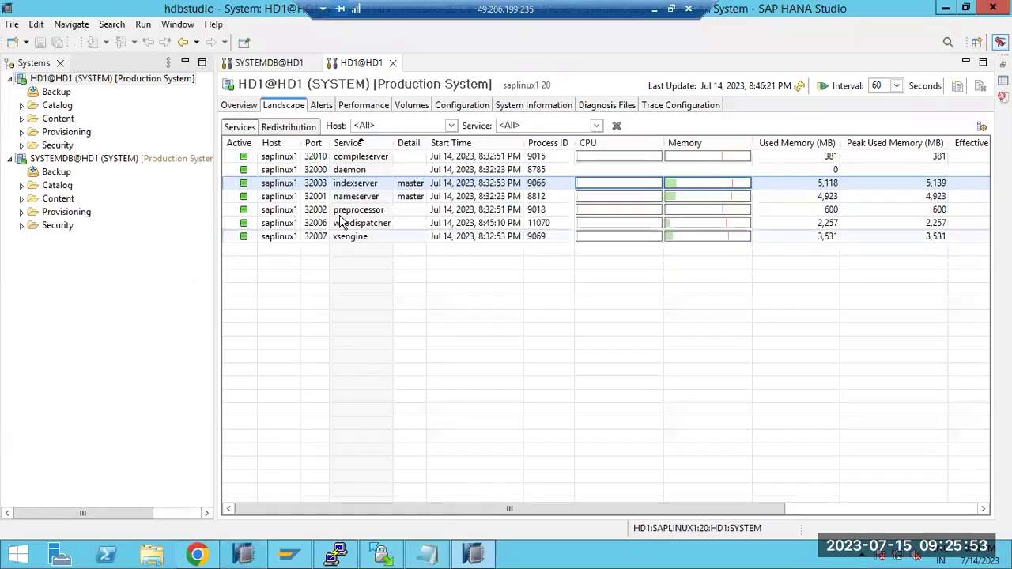
- Alternate between the nameserver and indexserver rows, then return to Paint after INDEXSERVER -
click(358, 198)
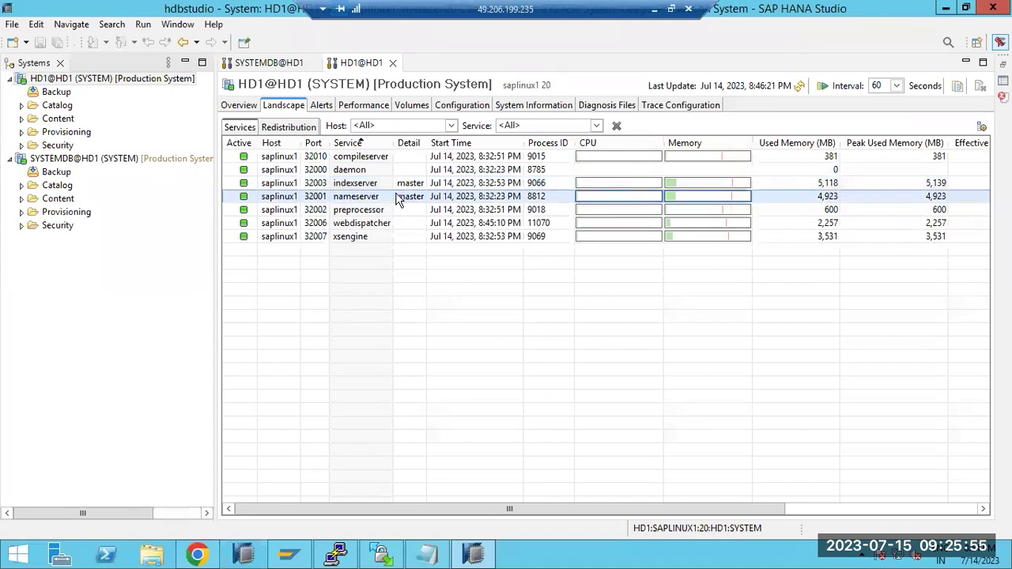
click(369, 184)
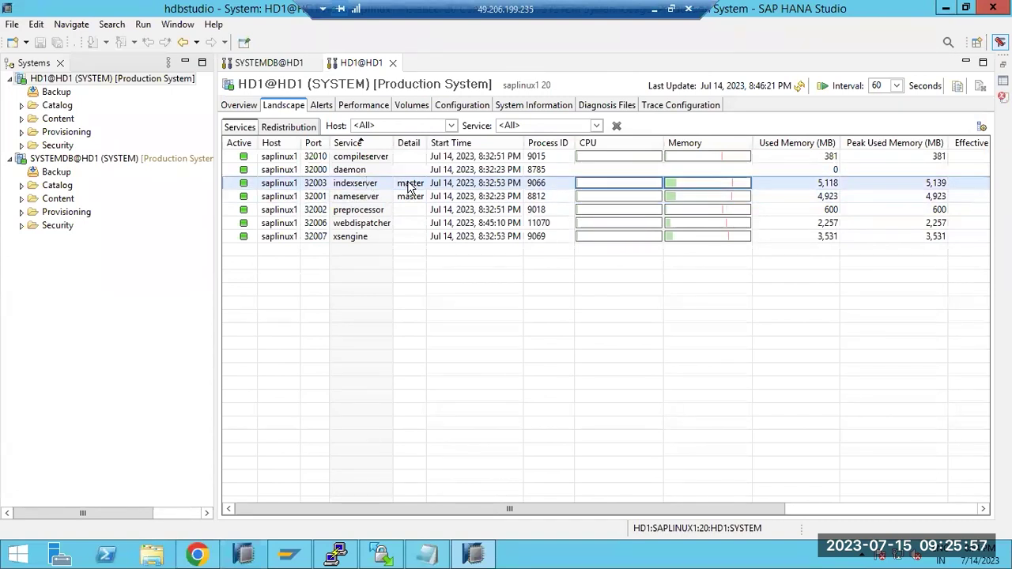
click(356, 196)
click(357, 186)
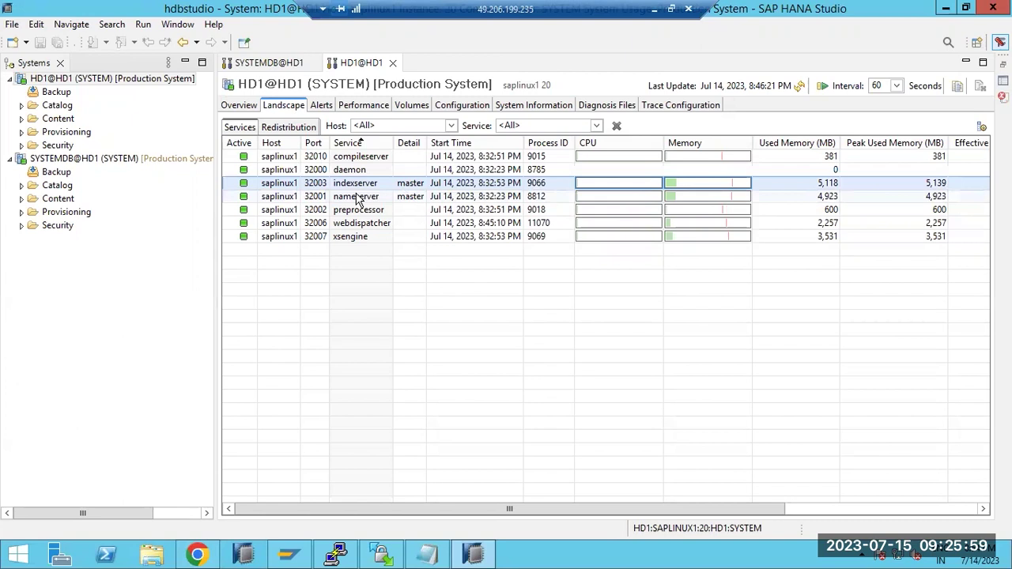
click(356, 196)
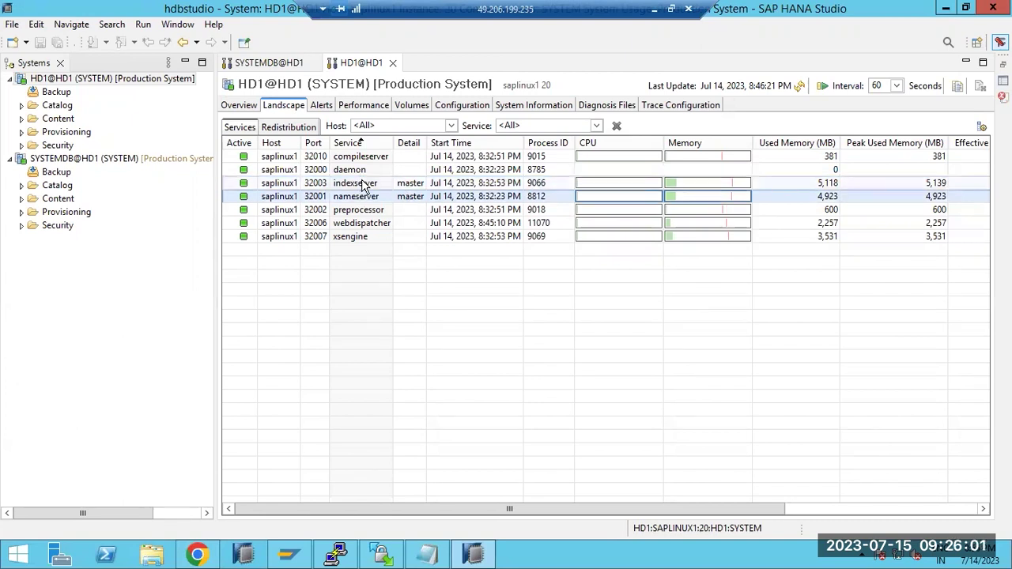
click(362, 185)
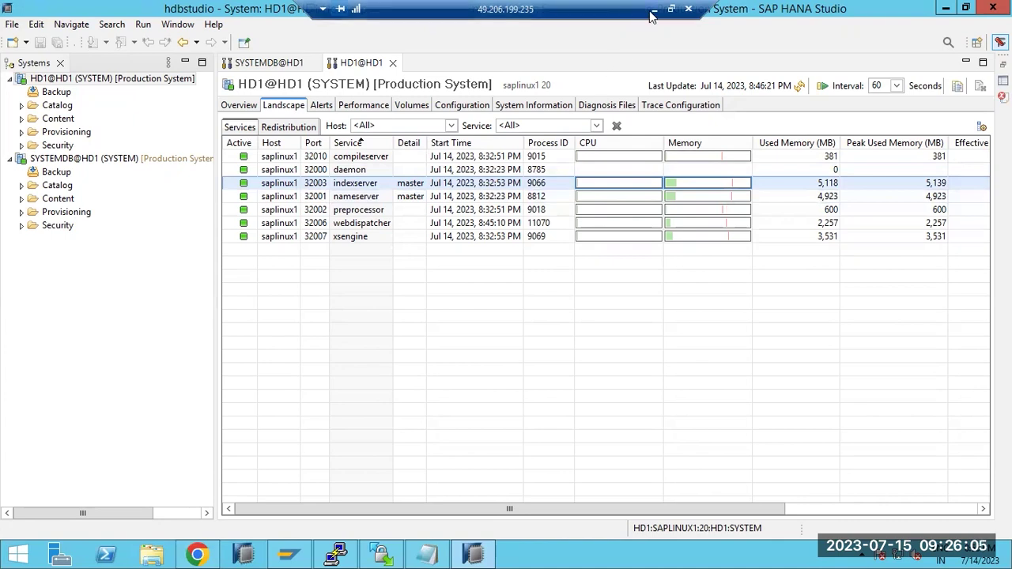
key(alt+Tab)
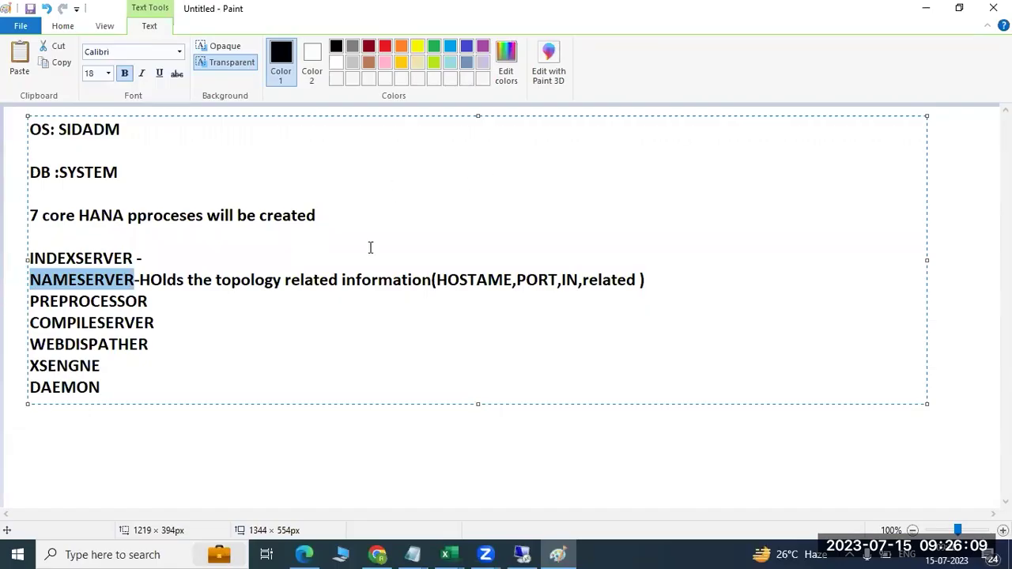
click(163, 255)
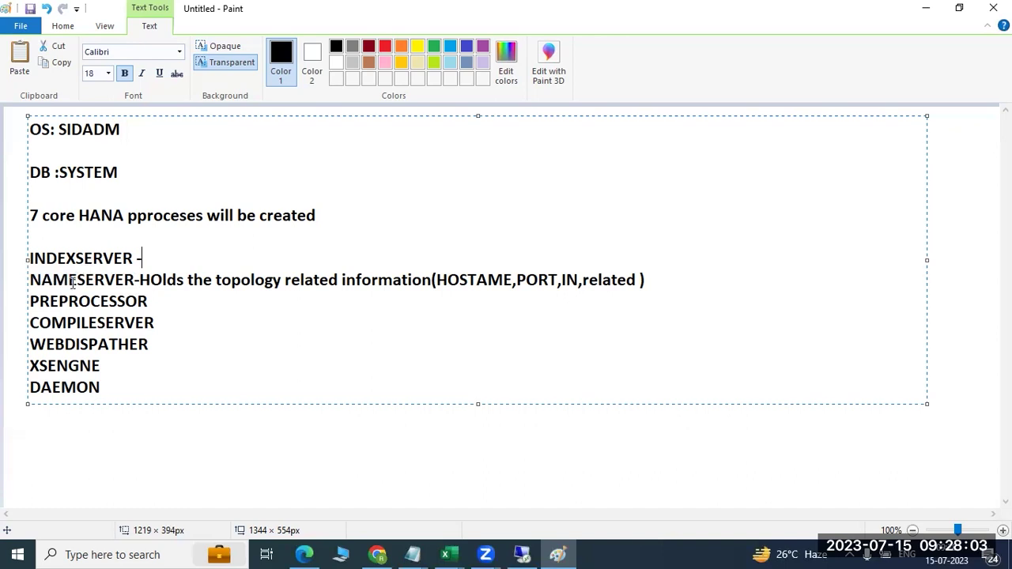
- After PREPROCESSOR, write '- processing the unstructured data and will help to index server.'
drag(70, 279, 137, 283)
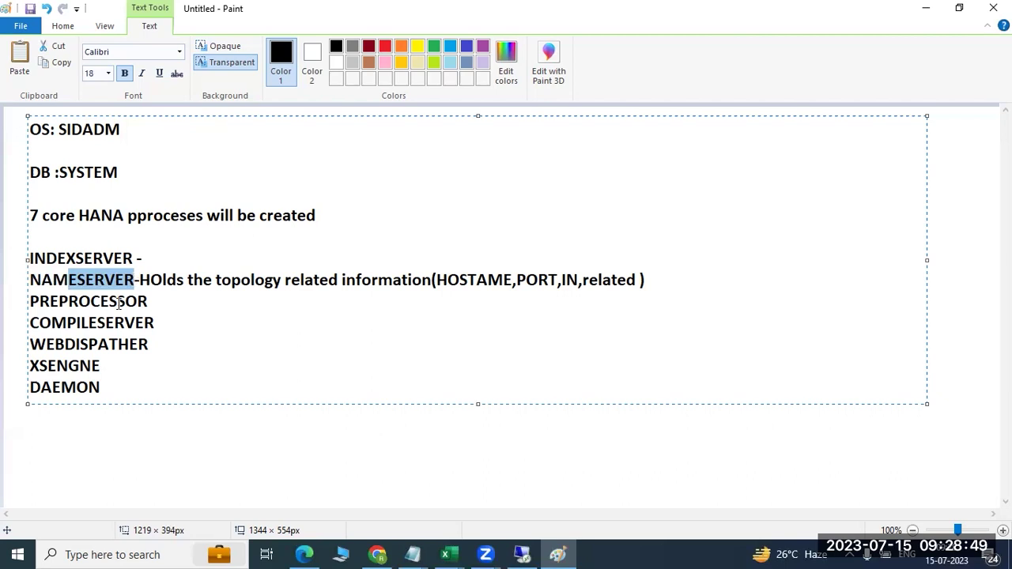
click(173, 303)
text(- )
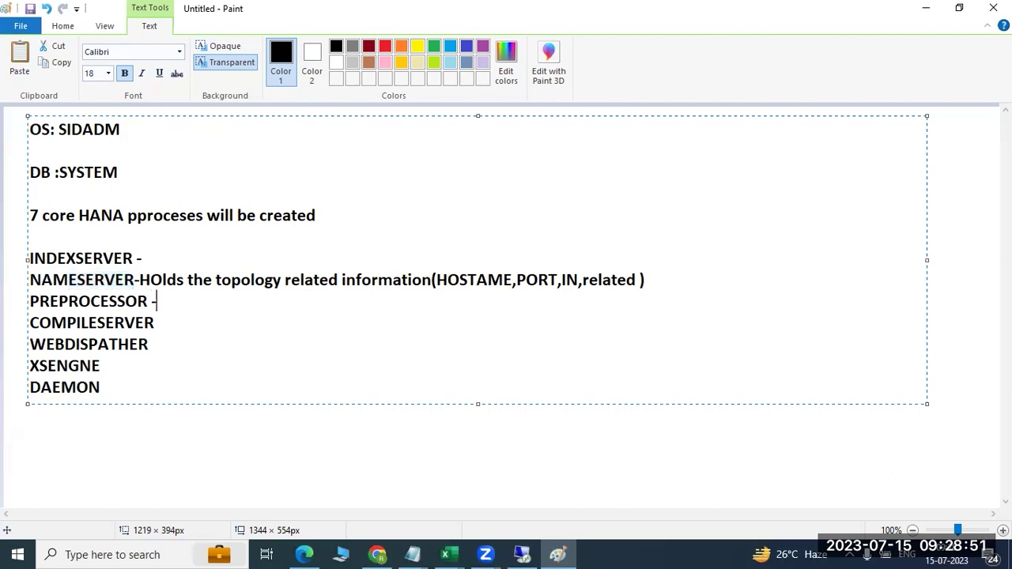
text(processing the )
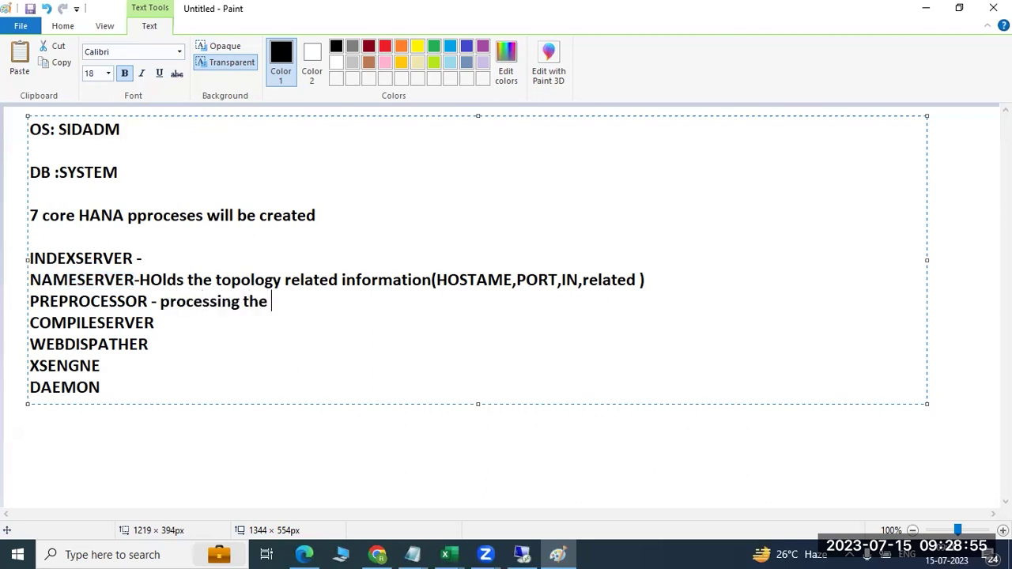
text(unstructured data i)
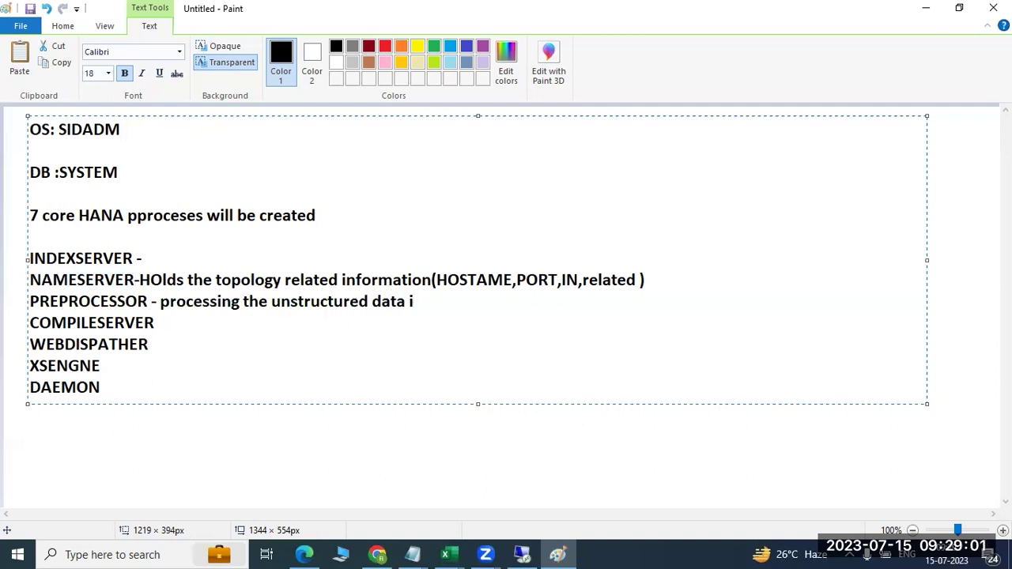
key(BackSpace)
text(and ei=)
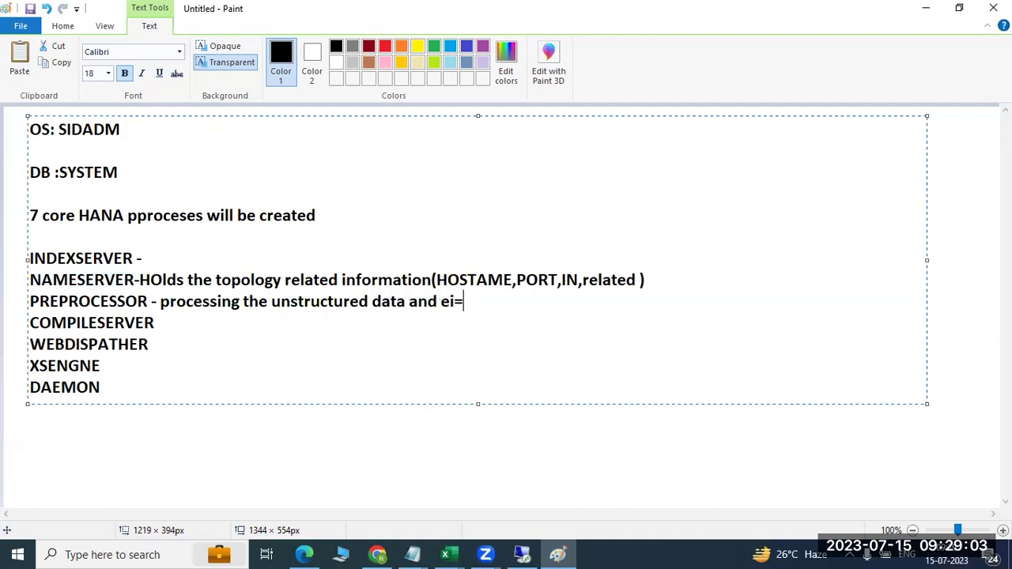
key(BackSpace)
key(BackSpace)
key(BackSpace)
text(will hel)
key(BackSpace)
text(lp to ind)
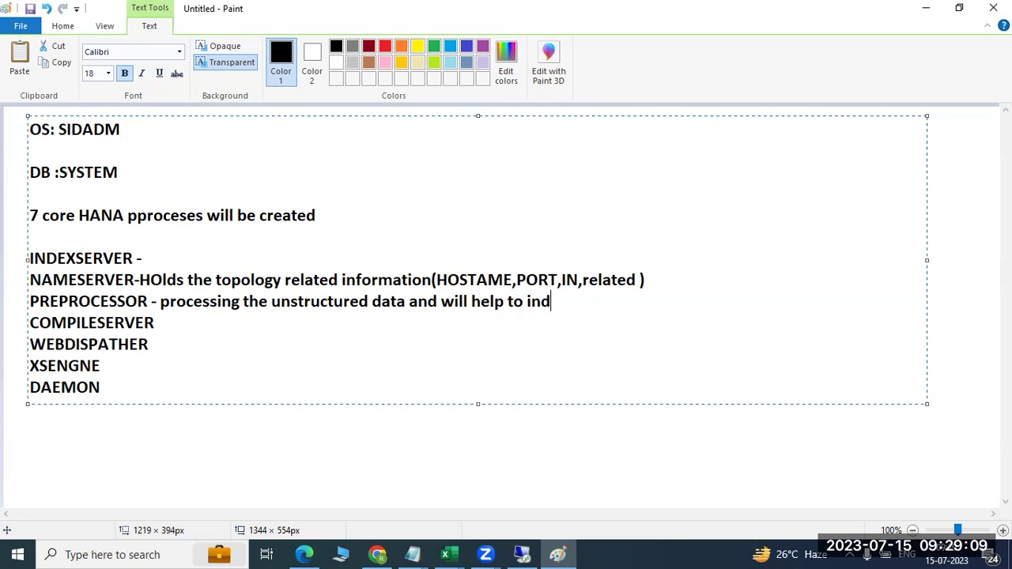
text(ex server to perf)
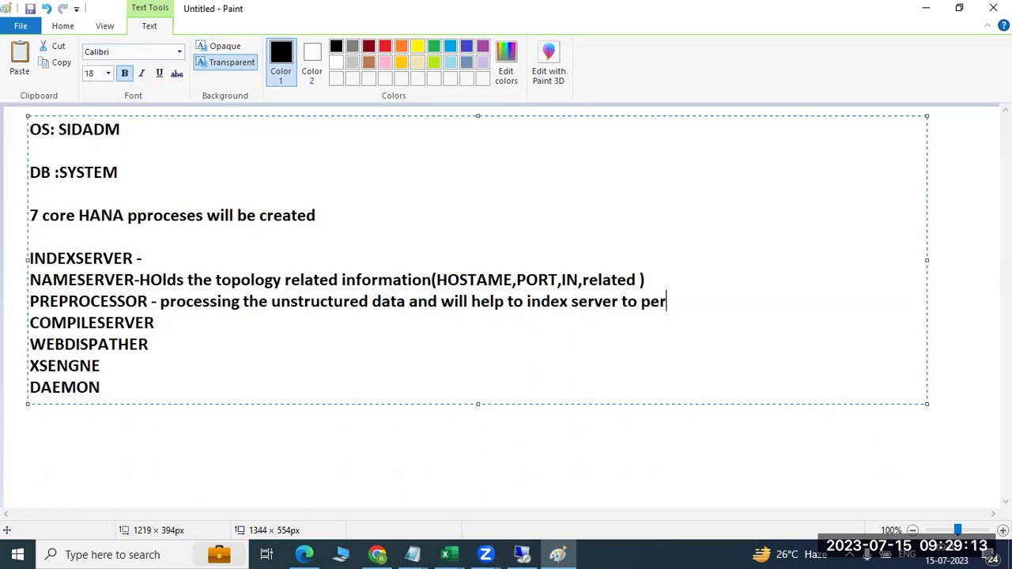
key(BackSpace)
key(BackSpace)
key(BackSpace)
key(BackSpace)
key(BackSpace)
key(BackSpace)
key(BackSpace)
text(.)
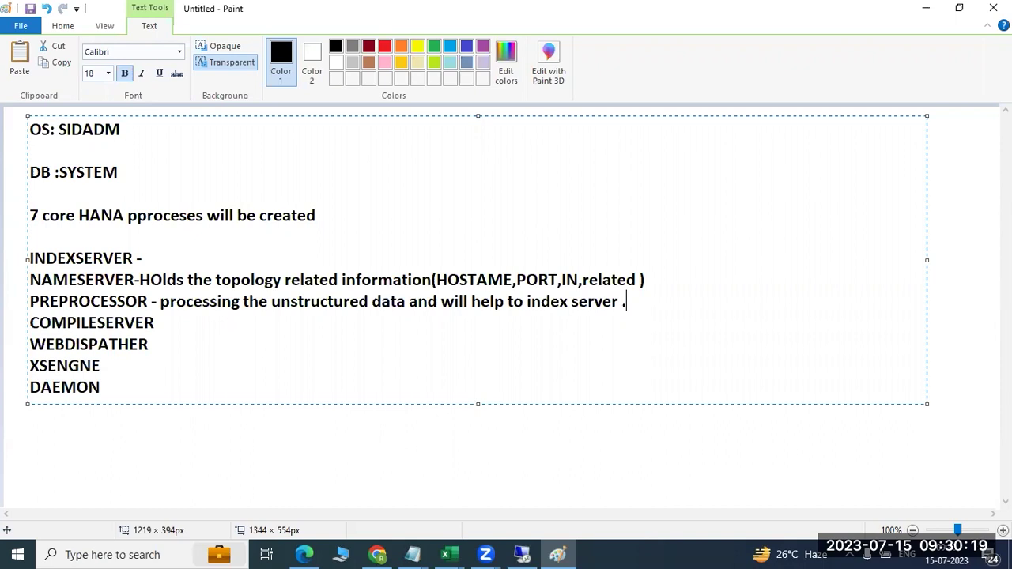
- Append ':Compilation of the programs, stored procedures, etc.' to the COMPILESERVER line
click(155, 322)
text(:Compilation of the programs ,stored procedures)
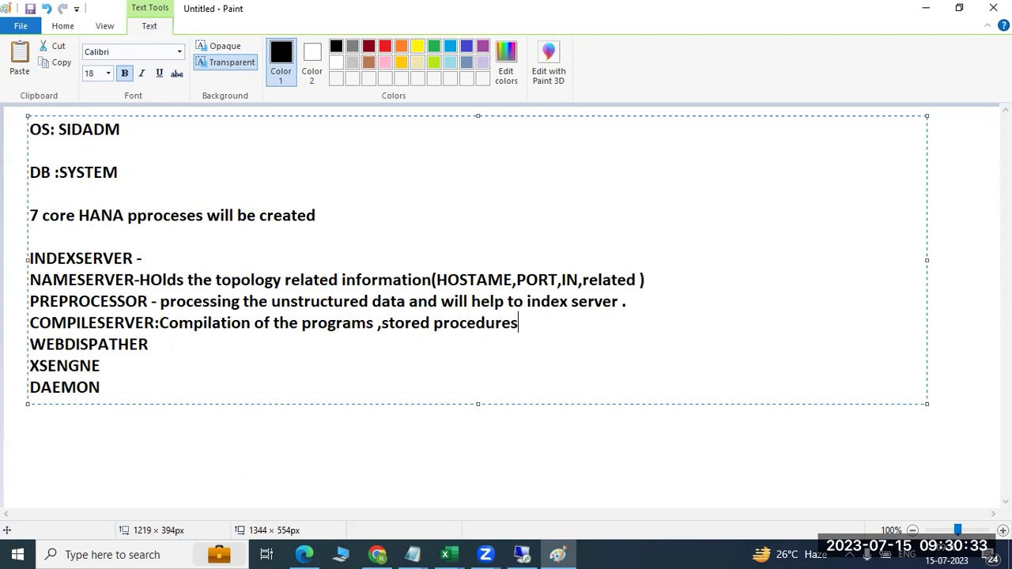
text(,etc.)
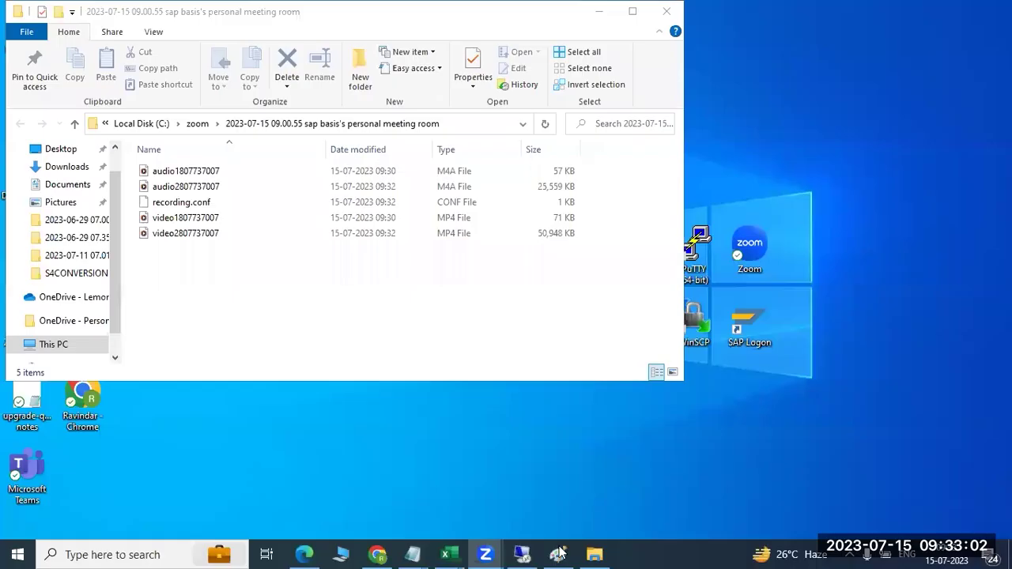
- Bring the Paint notes back in front of File Explorer
click(558, 553)
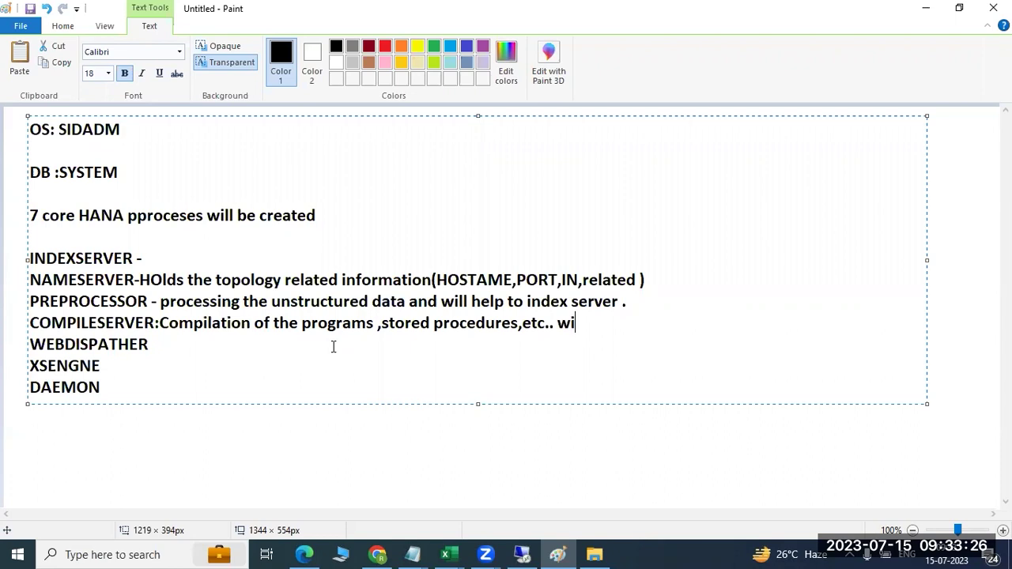
- End the COMPILESERVER line with 'will help to indexserver' and add a colon after WEBDISPATHER
text(ll help to)
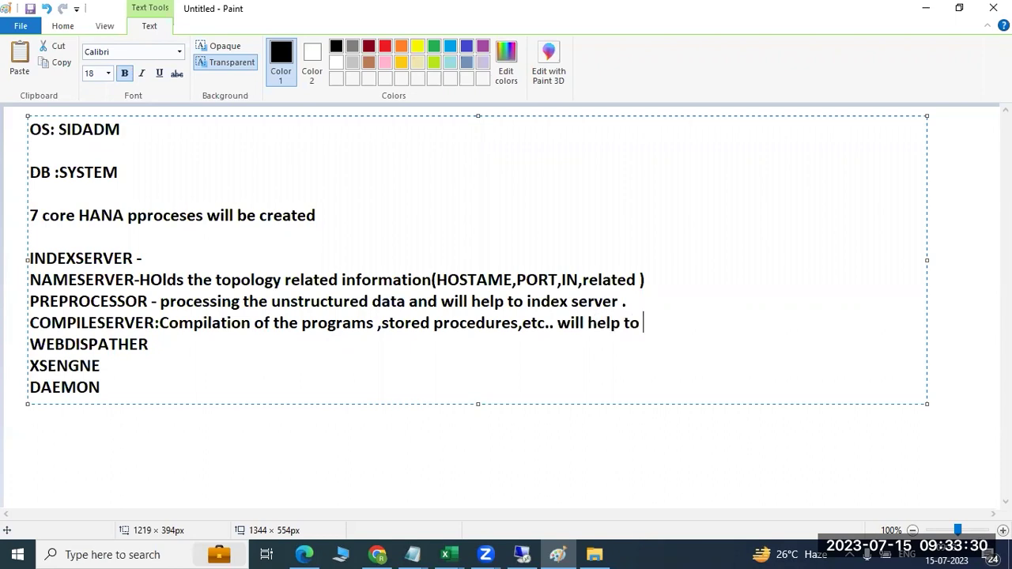
text( indexserver)
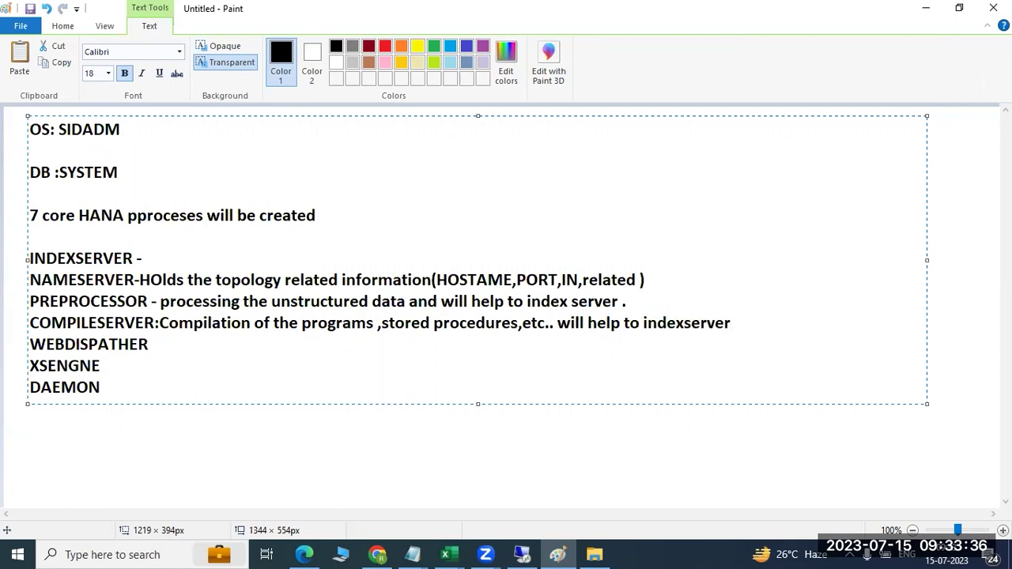
click(148, 345)
text(:)
- Switch to the remote desktop's browser on the HANA cockpit login page and inspect its address
click(521, 554)
click(197, 554)
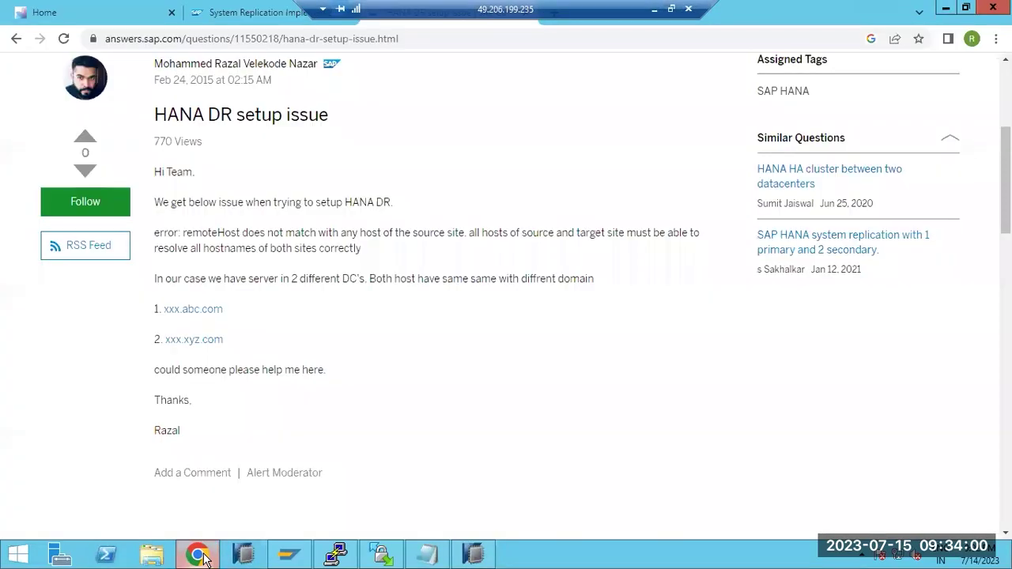
click(86, 13)
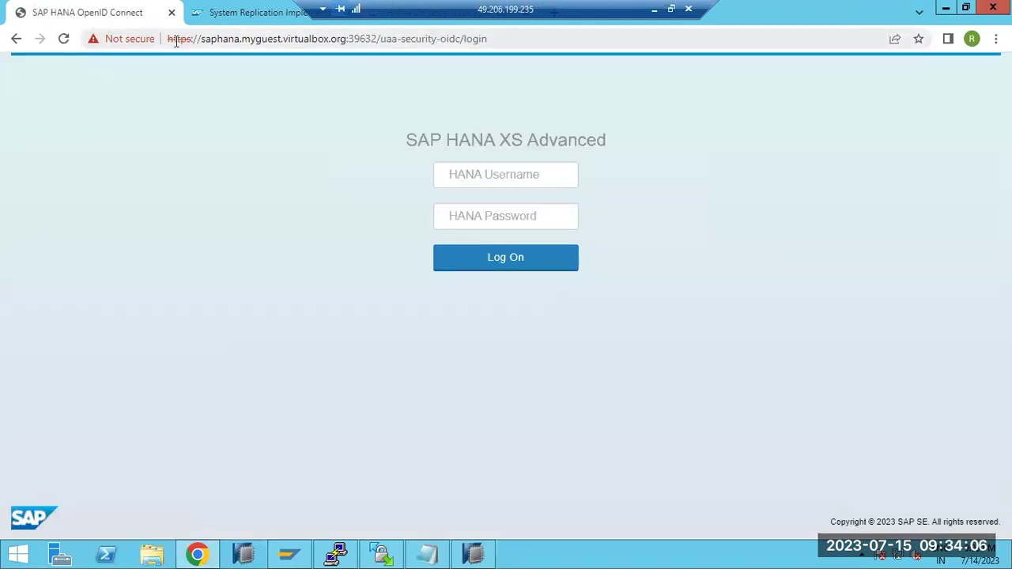
drag(171, 41, 194, 45)
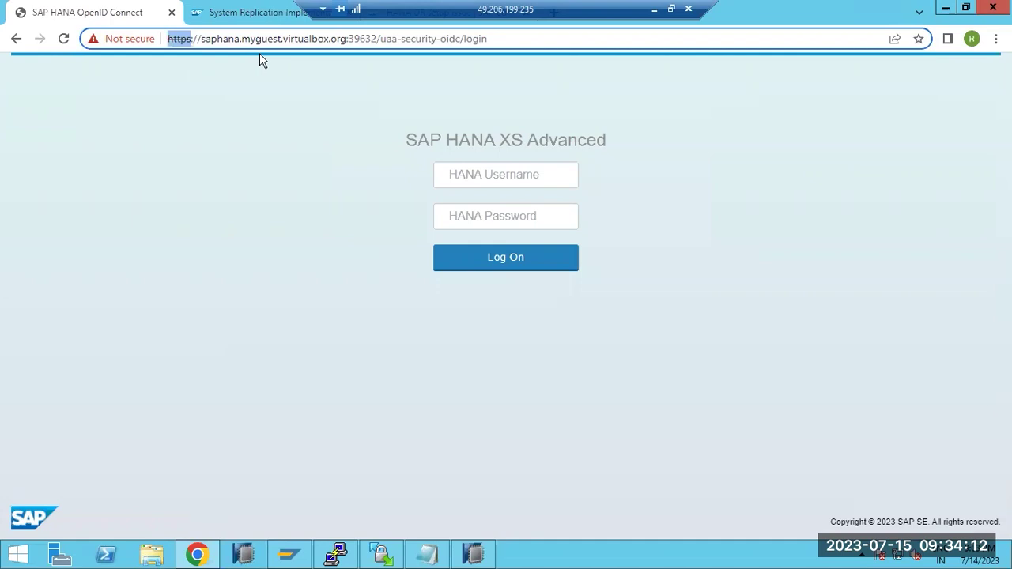
drag(249, 39, 329, 39)
drag(191, 39, 258, 39)
- Log in with the saved username and the account password
click(461, 169)
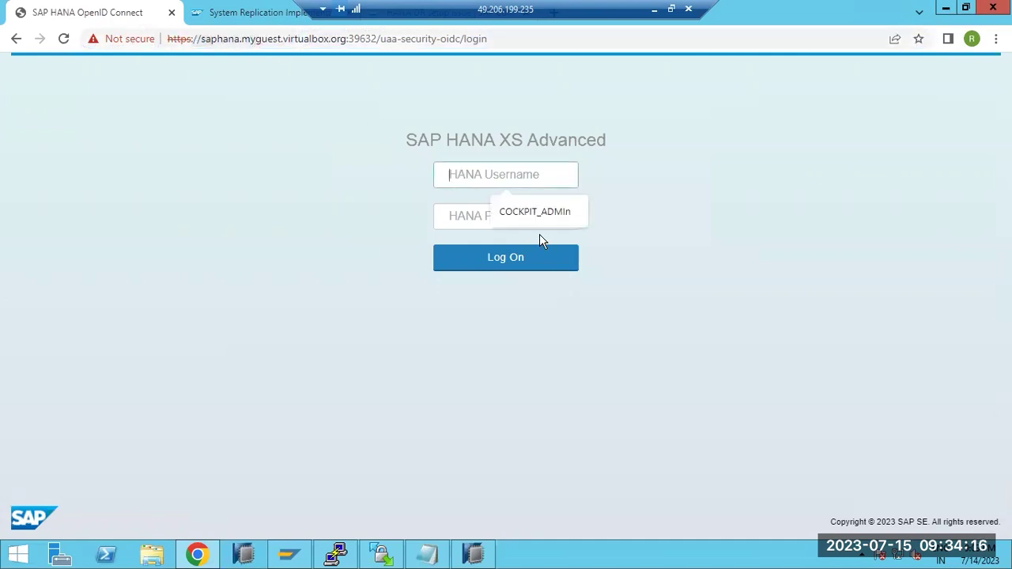
click(538, 215)
click(526, 220)
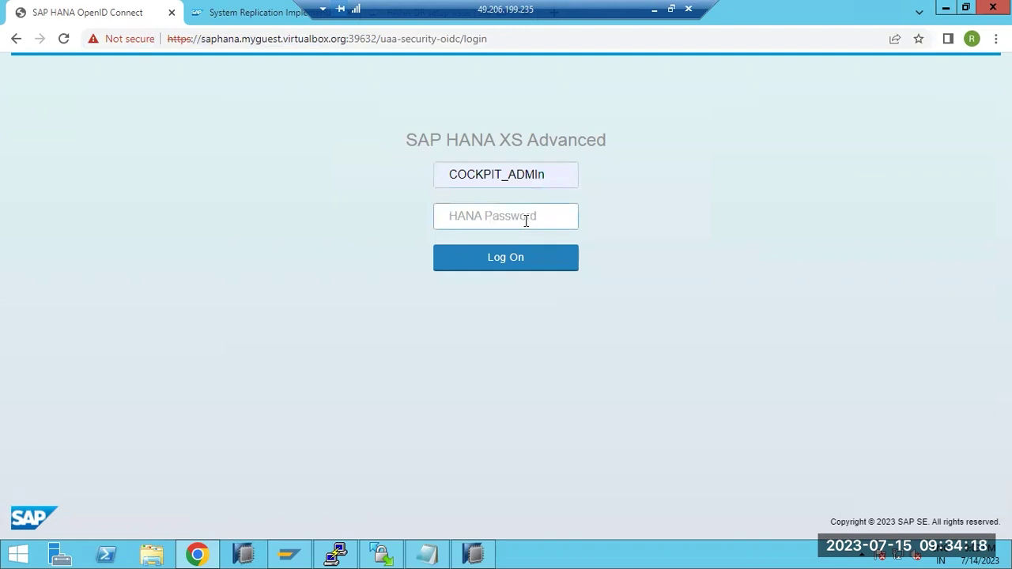
text(••••••••••)
key(Return)
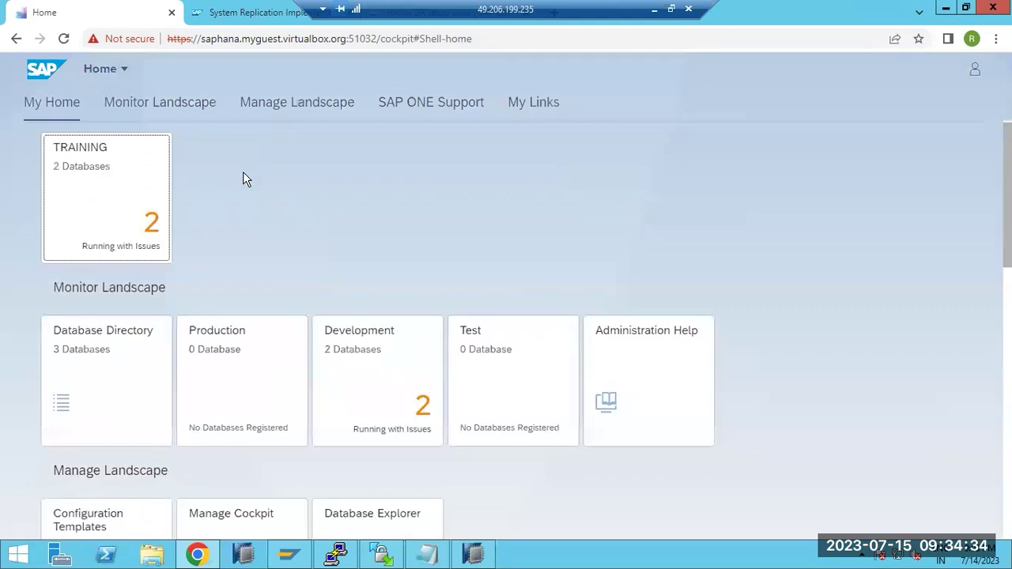
- Open the TRAINING group and the CPU performance chart for S4H@S4H
click(102, 211)
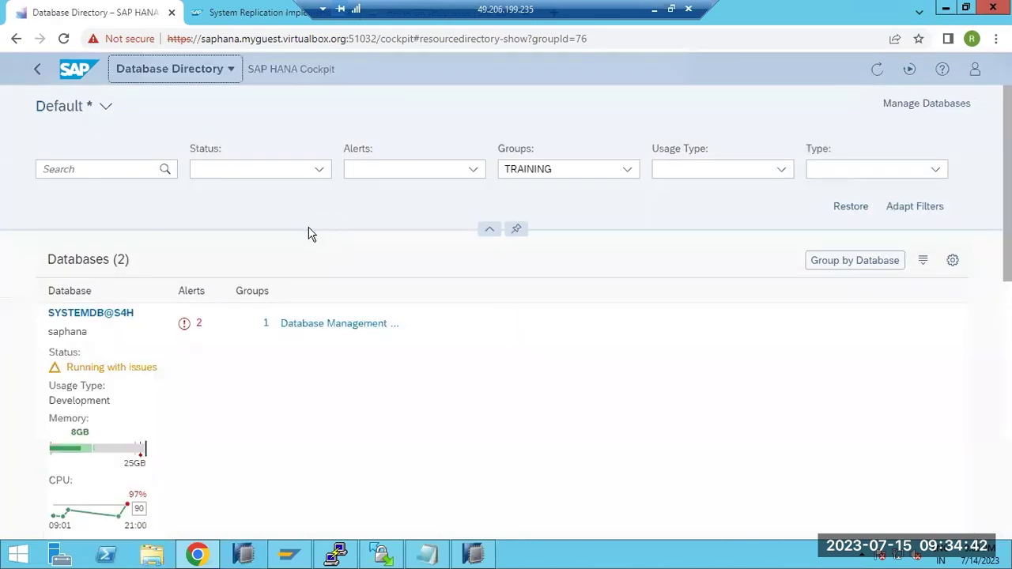
scroll(146, 341, down, 5)
scroll(145, 345, down, 4)
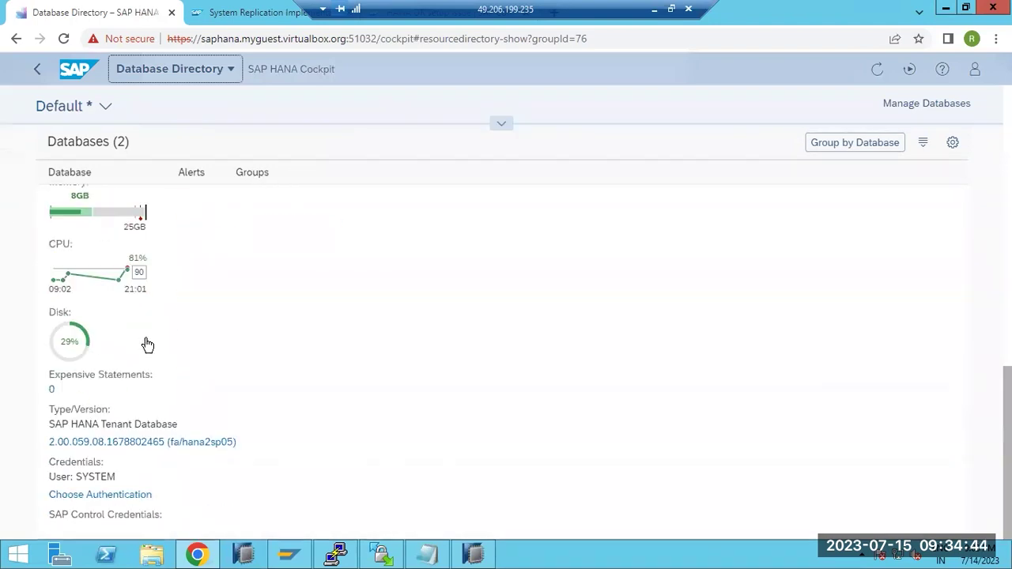
scroll(145, 344, up, 1)
scroll(145, 345, up, 1)
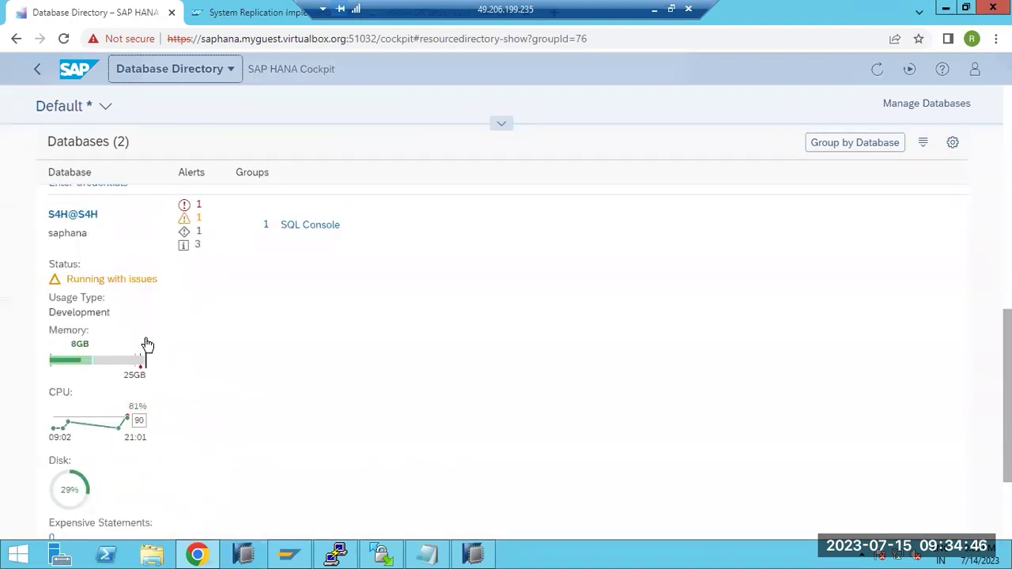
click(89, 431)
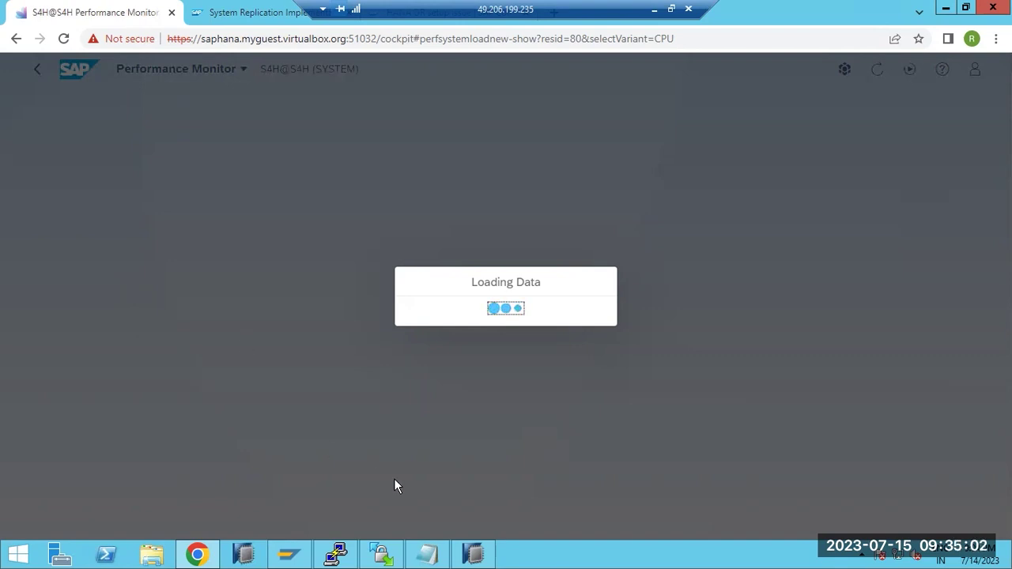
click(473, 553)
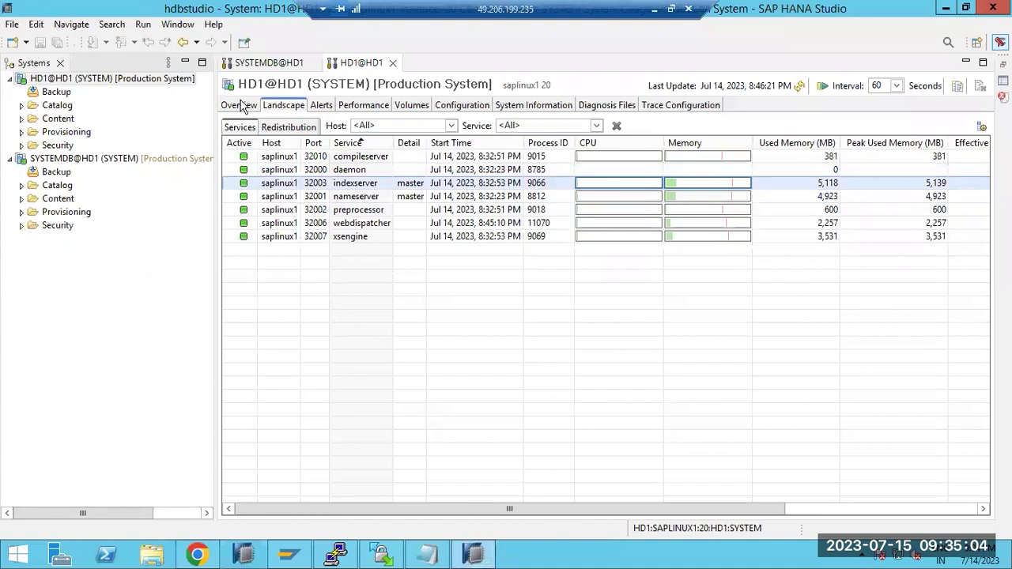
- Check the HD1 system Overview in HANA Studio, then minimize Studio
click(238, 105)
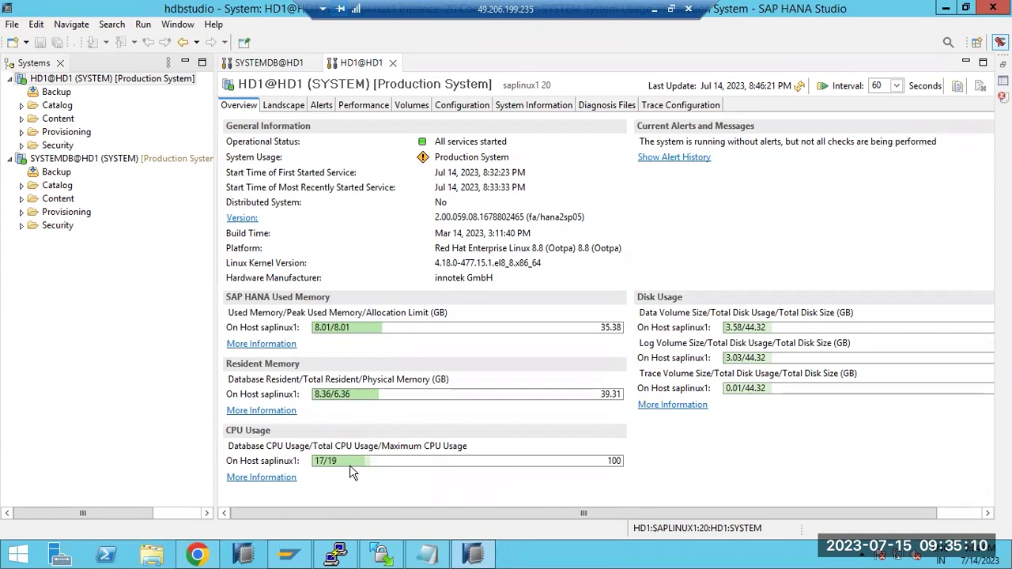
click(477, 558)
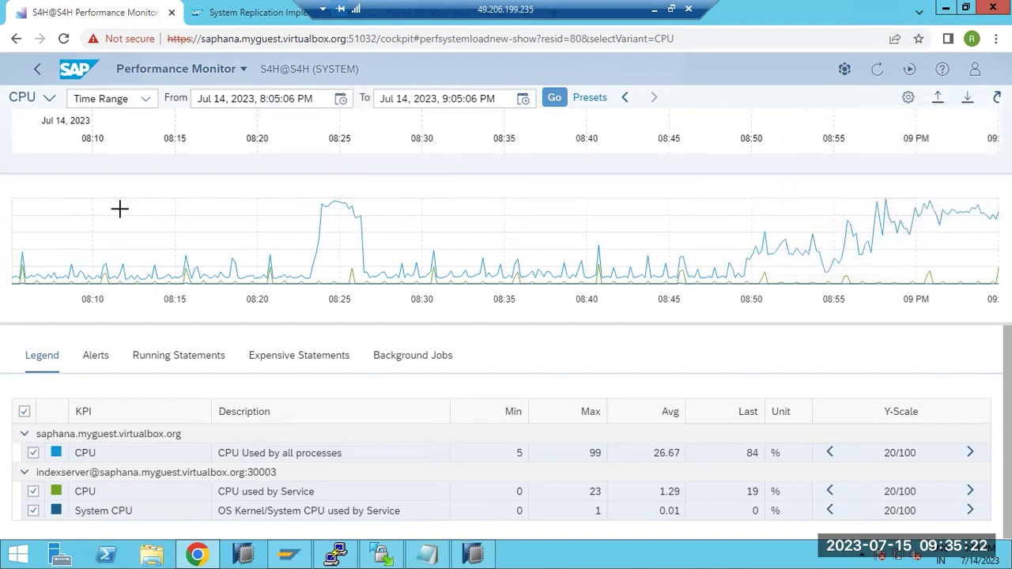
- Minimize the remote desktop from the cockpit page to return to the Paint notes
drag(228, 38, 170, 31)
click(242, 36)
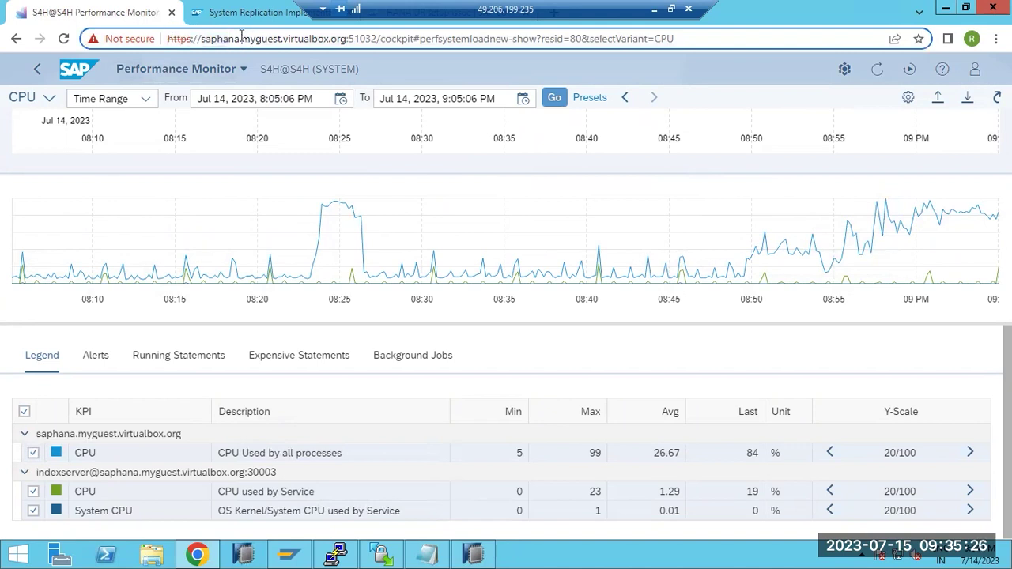
click(654, 8)
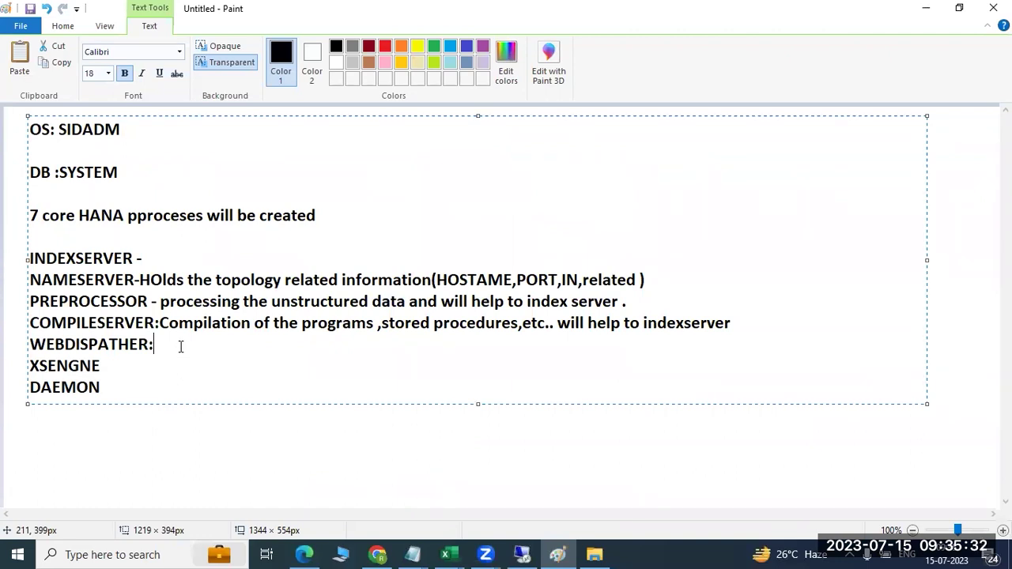
- Write the WEBDISPATHER note as taking web-based requests and handing them over to XSENGINE
text(take the )
text(E)
key(BackSpace)
key(BackSpace)
text(WEB )
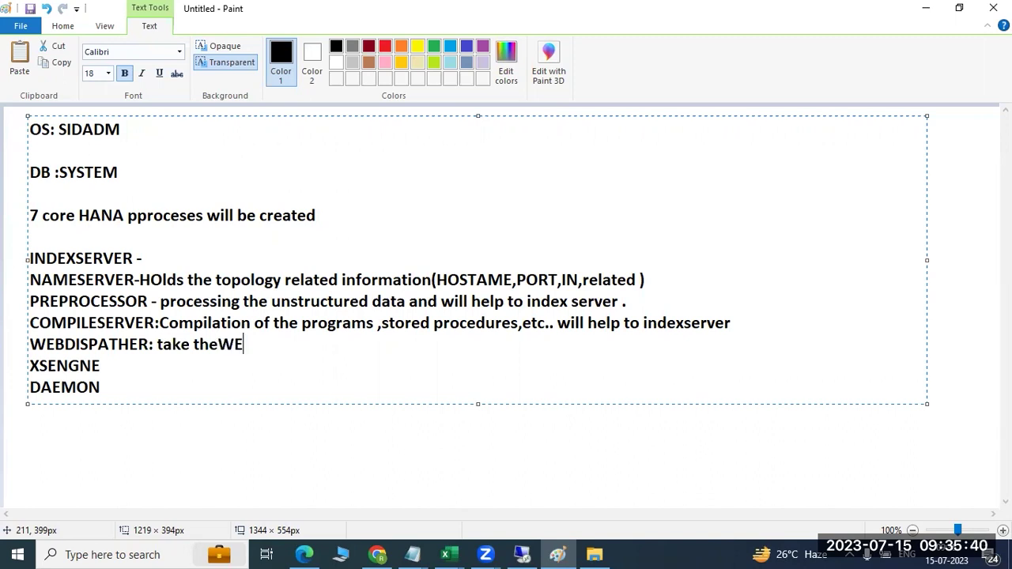
text(based )
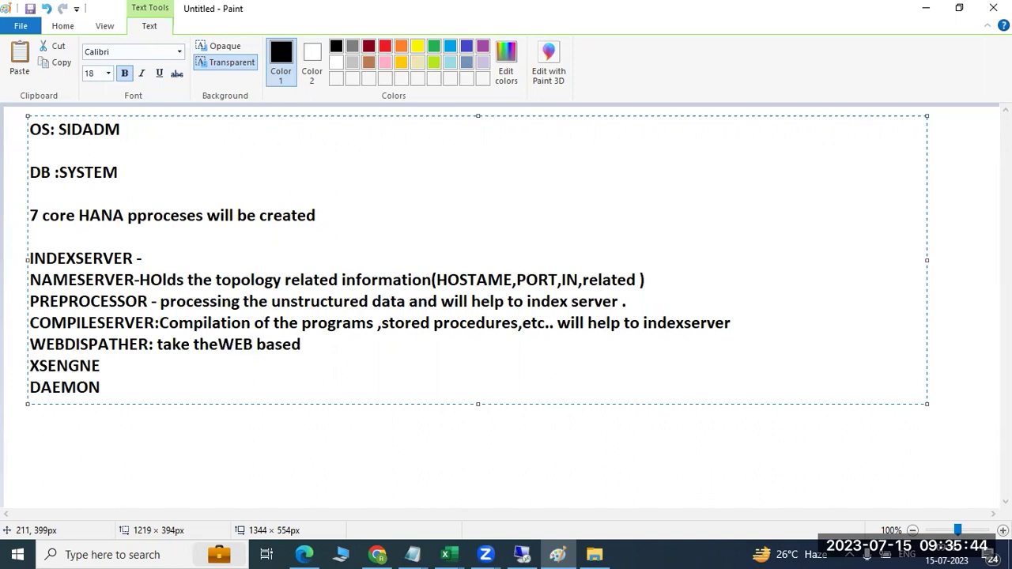
text(will handvoeor )
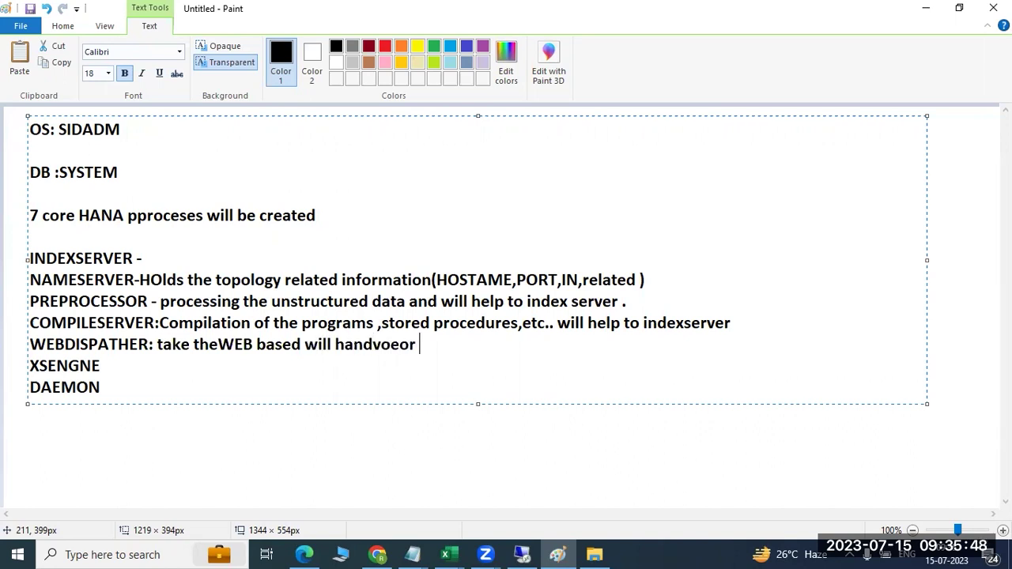
text(to XSENGIN)
text(E)
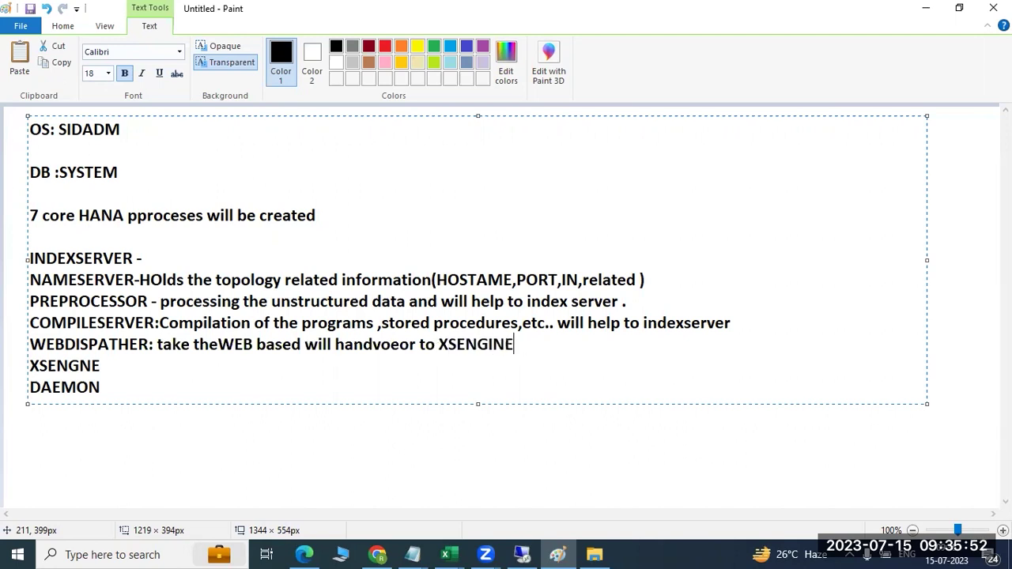
- Describe XSENGNE as 'process the web based requests' and select both notes
click(124, 366)
text(processt)
key(BackSpace)
text(the web)
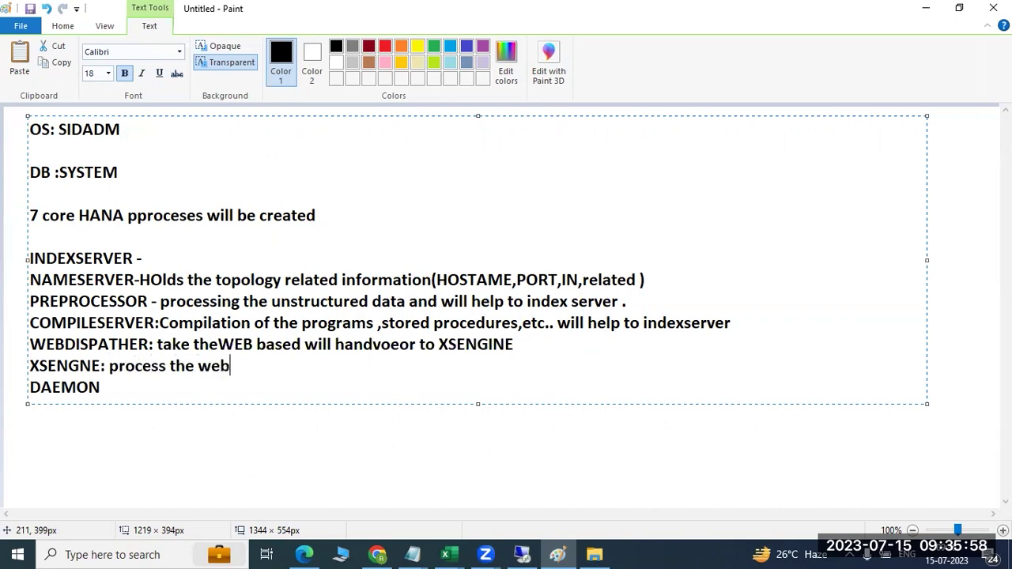
text( based requests)
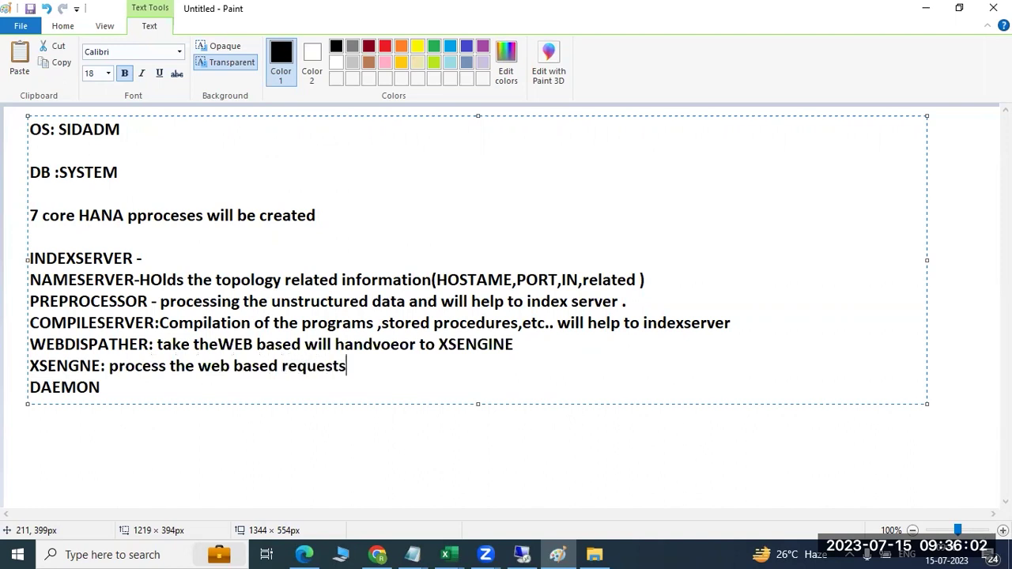
drag(32, 344, 347, 365)
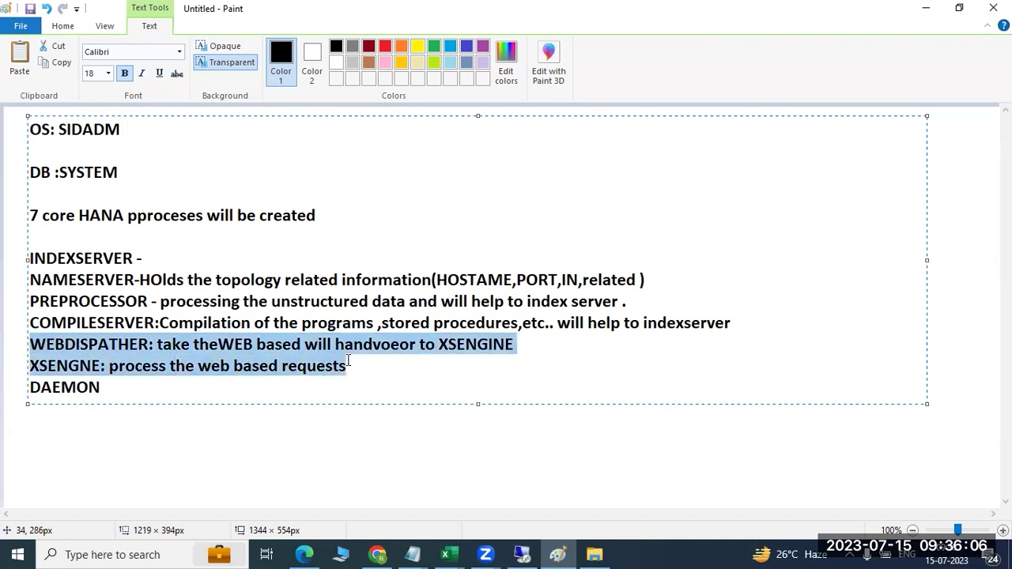
- On the remote desktop, highlight myguest and the host name in the cockpit address, then raise HANA Studio
click(522, 554)
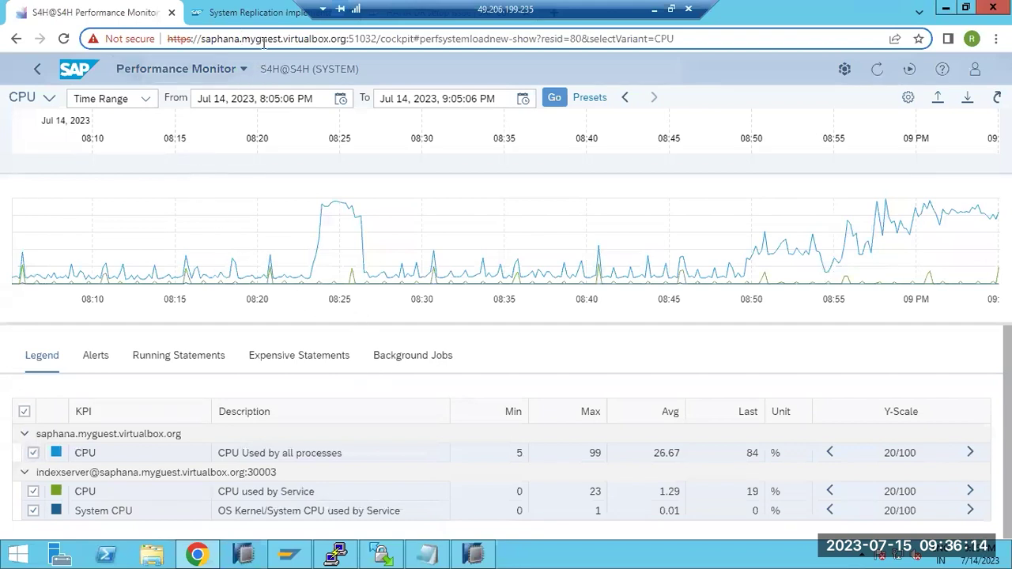
double_click(269, 39)
drag(203, 45, 190, 49)
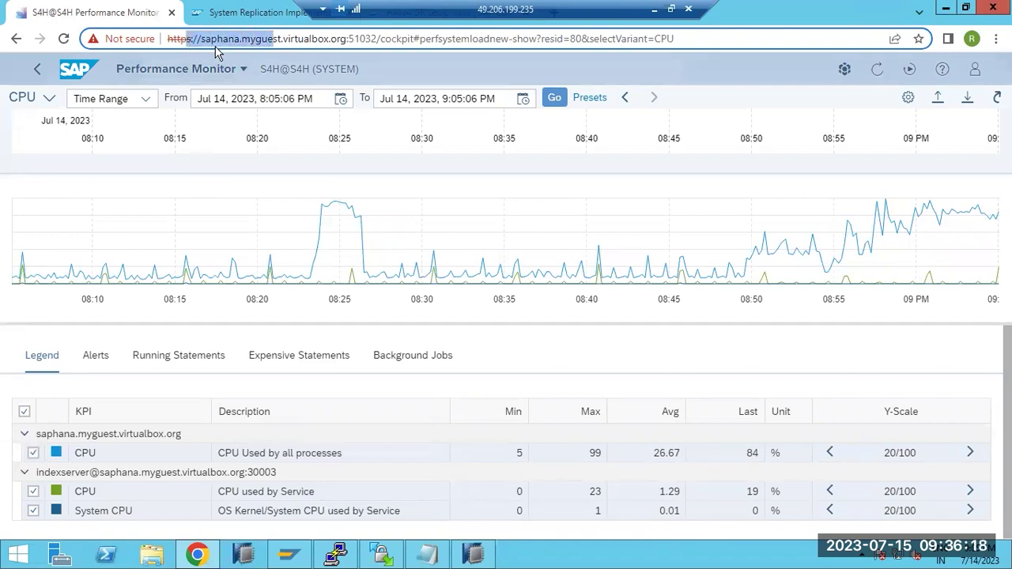
click(472, 557)
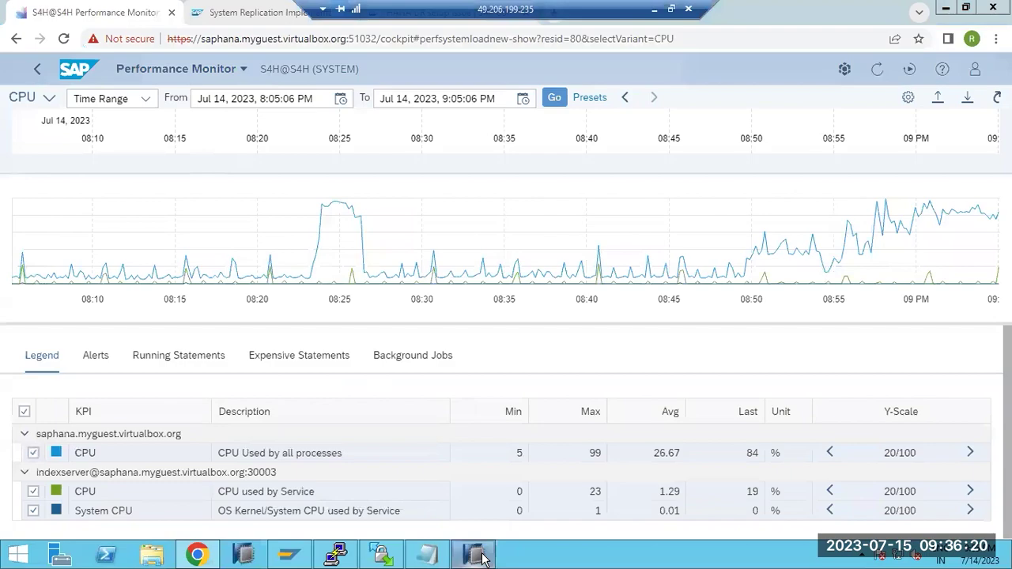
click(475, 556)
- View the HD1@HD1 Overview in HANA Studio with all services started, then return to the cockpit
click(474, 555)
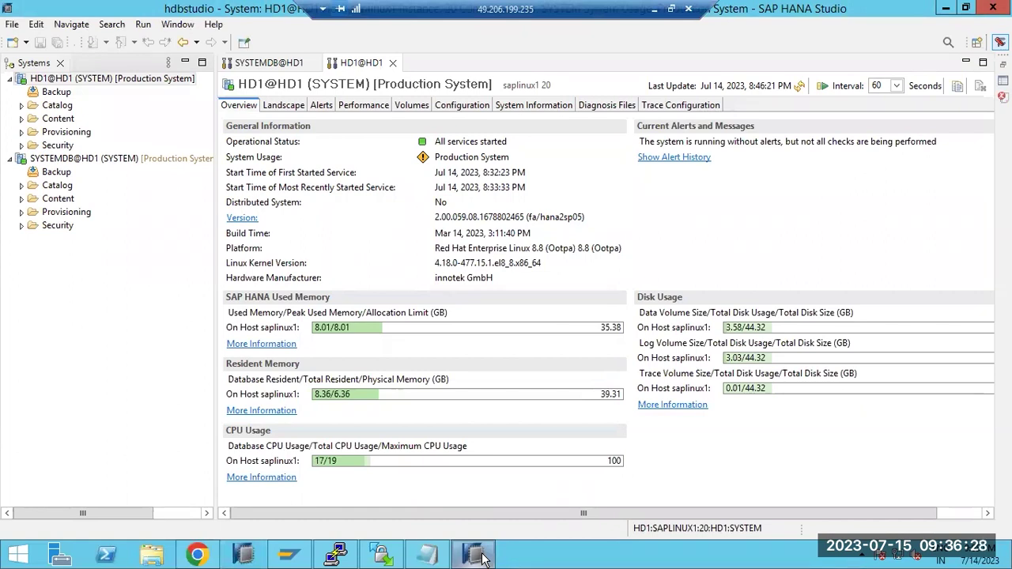
click(483, 558)
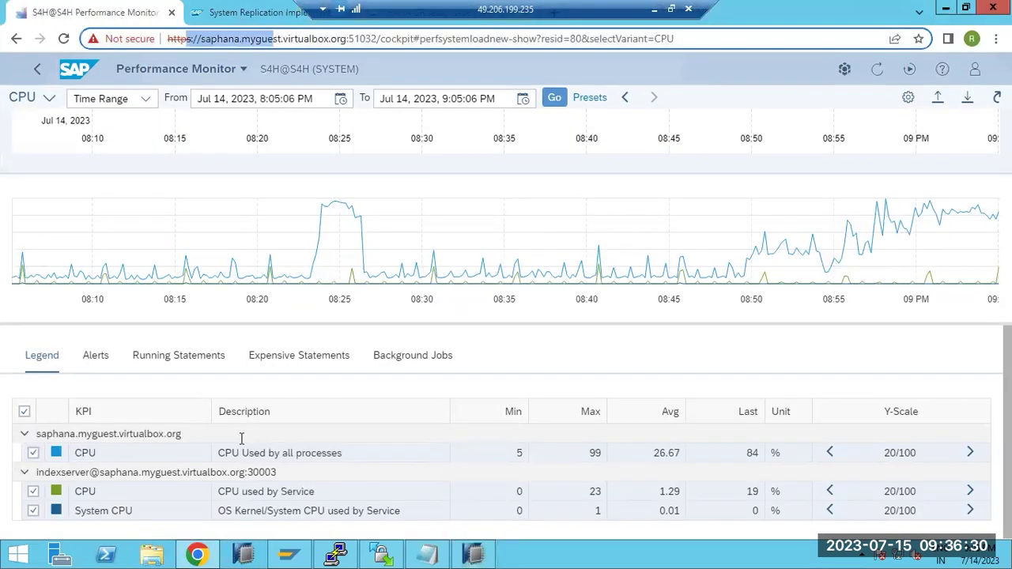
- Switch from Performance Monitor to Performance Comparison, then go to cockpit Home and scroll to My Links
click(241, 71)
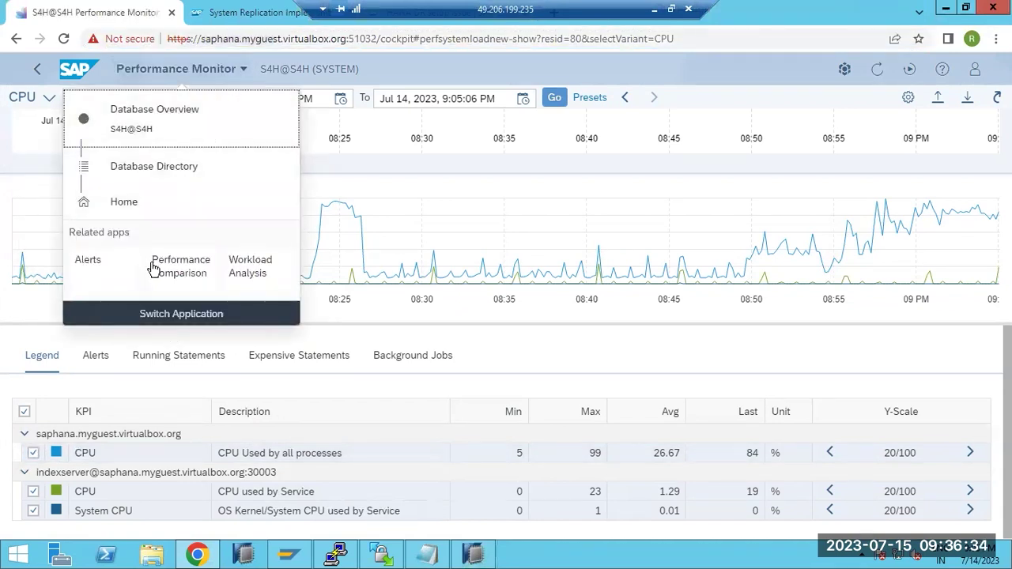
click(171, 280)
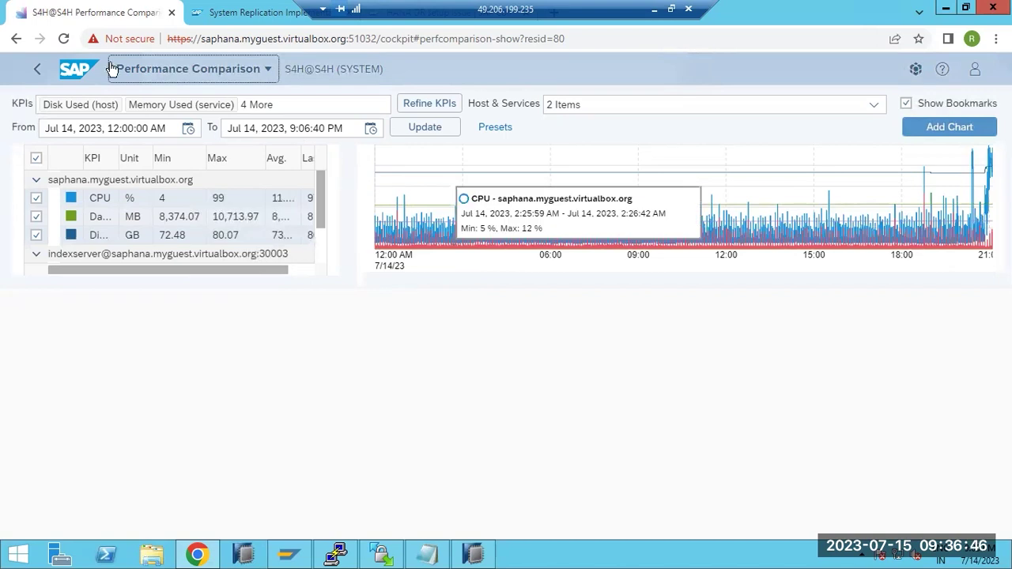
click(79, 69)
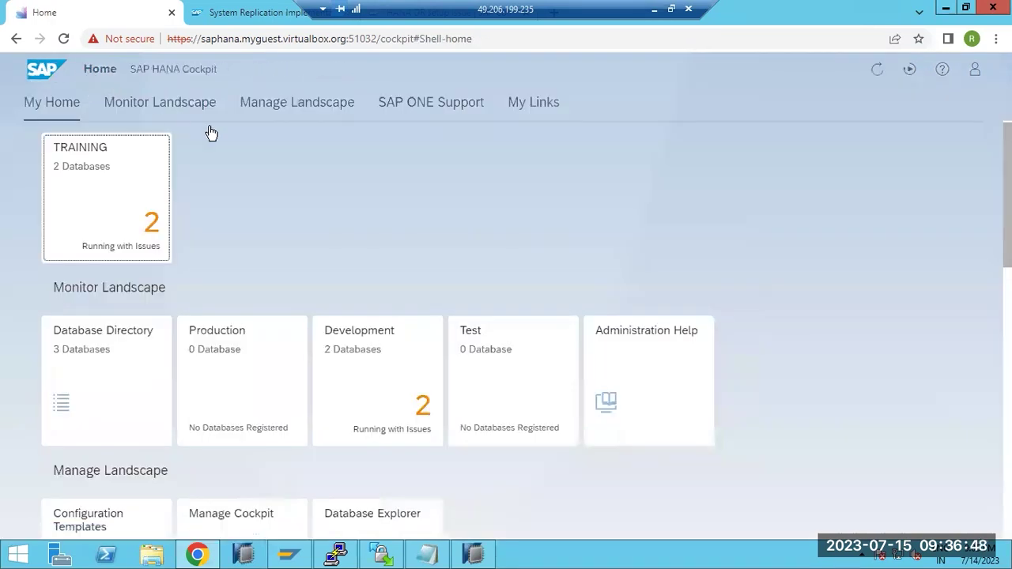
scroll(446, 308, down, 6)
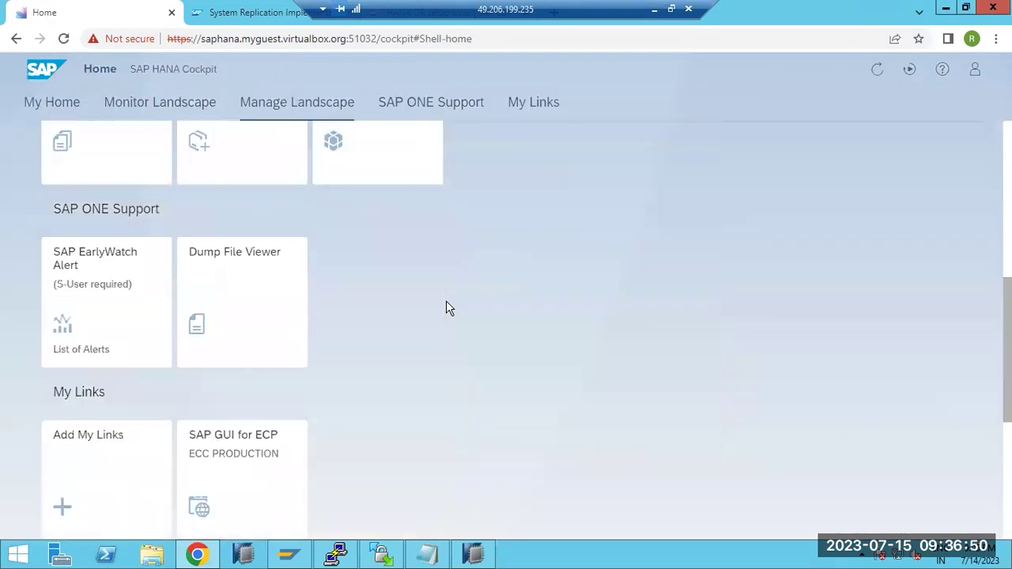
scroll(446, 307, down, 2)
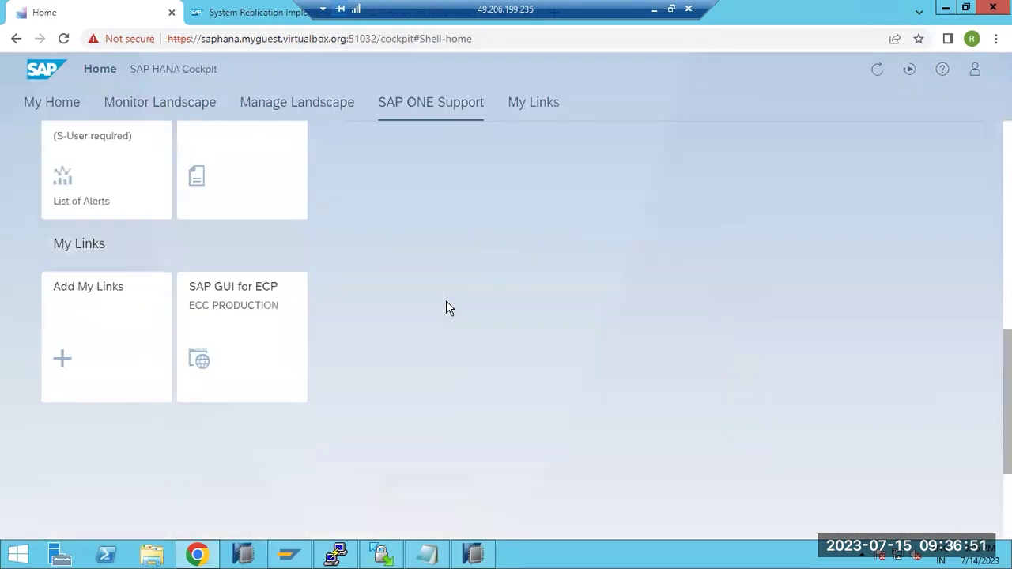
- Launch the SAP GUI for ECP link in a new tab and switch to its logon page
click(221, 319)
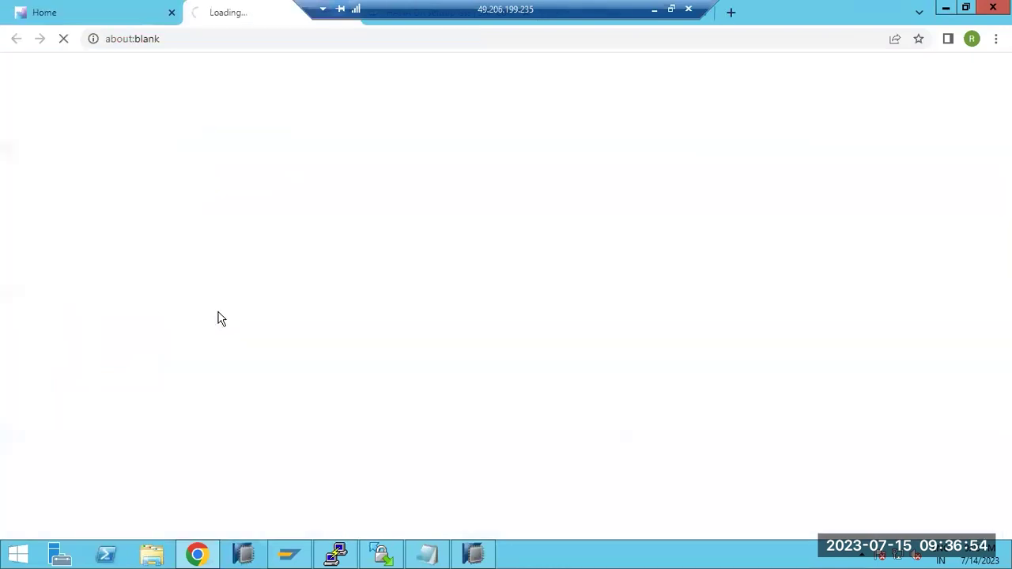
click(109, 13)
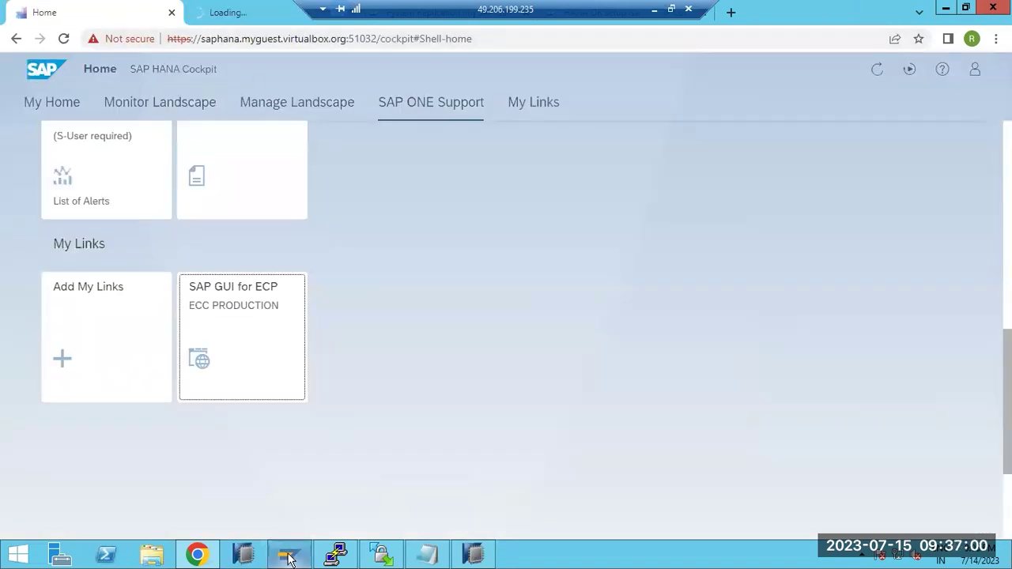
mouse_move(289, 559)
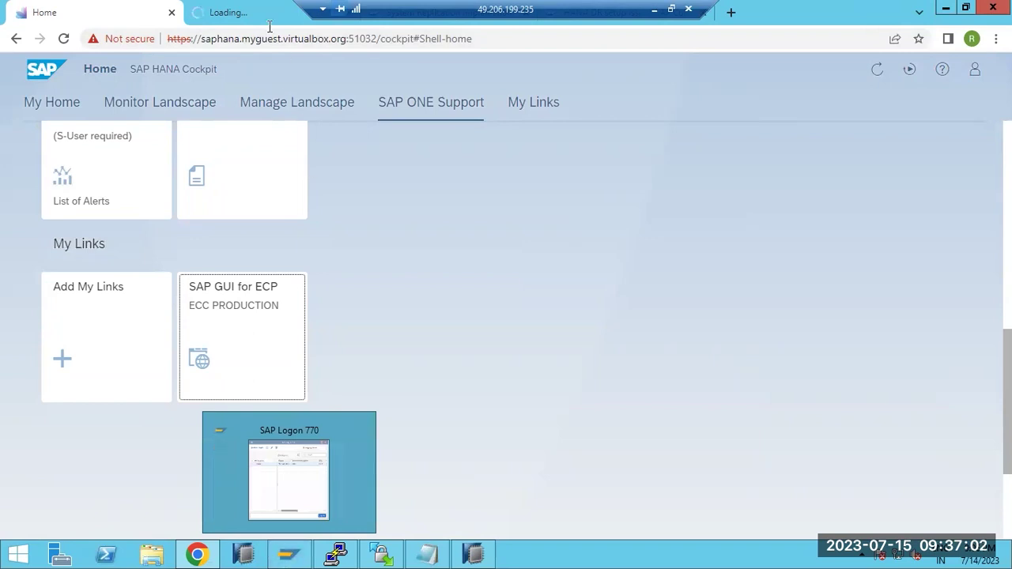
click(264, 22)
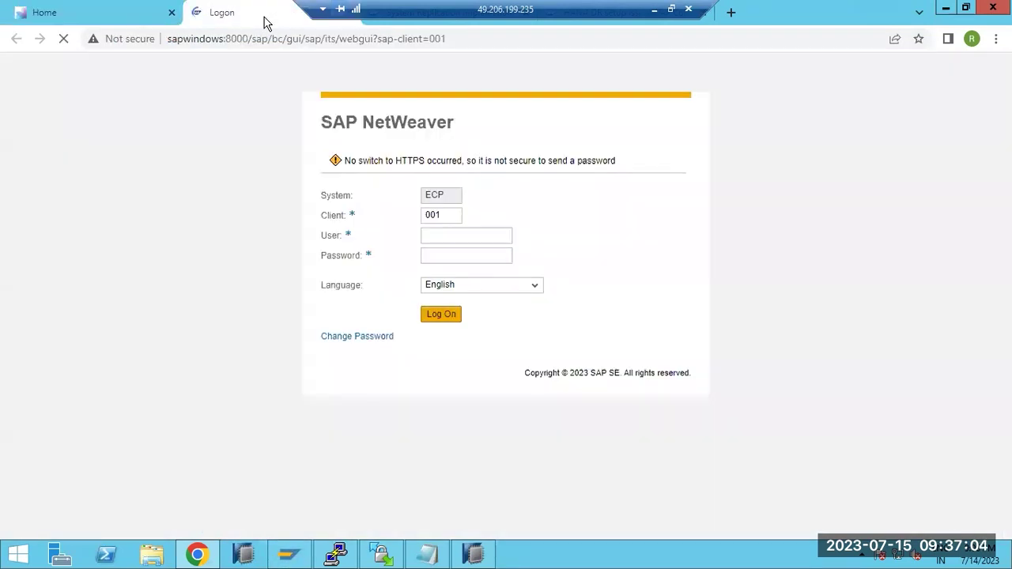
- Log on to ECP client 001 with the saved user credentials, then return to the cockpit Home tab
click(121, 47)
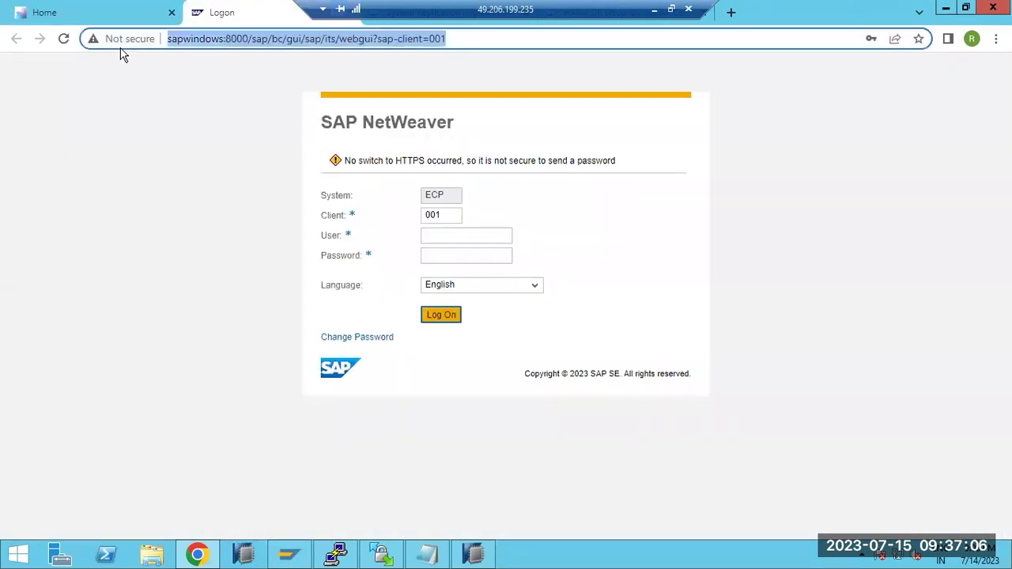
click(464, 231)
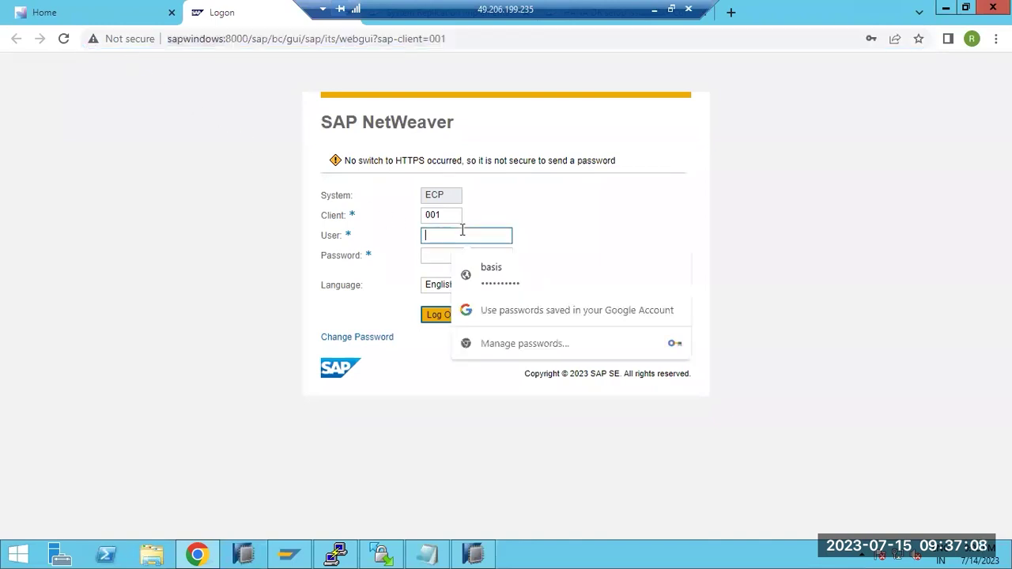
click(477, 272)
click(443, 314)
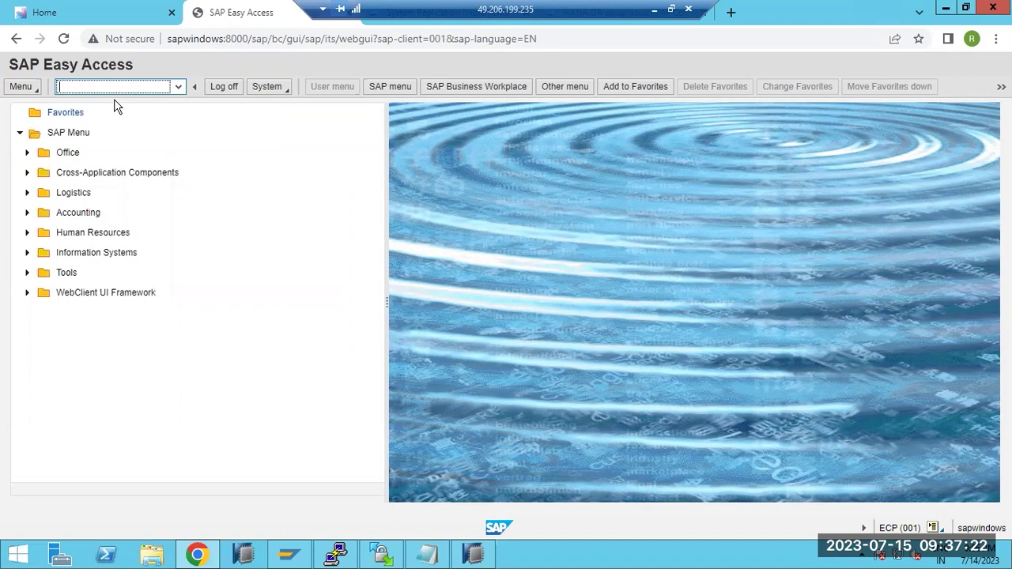
double_click(200, 42)
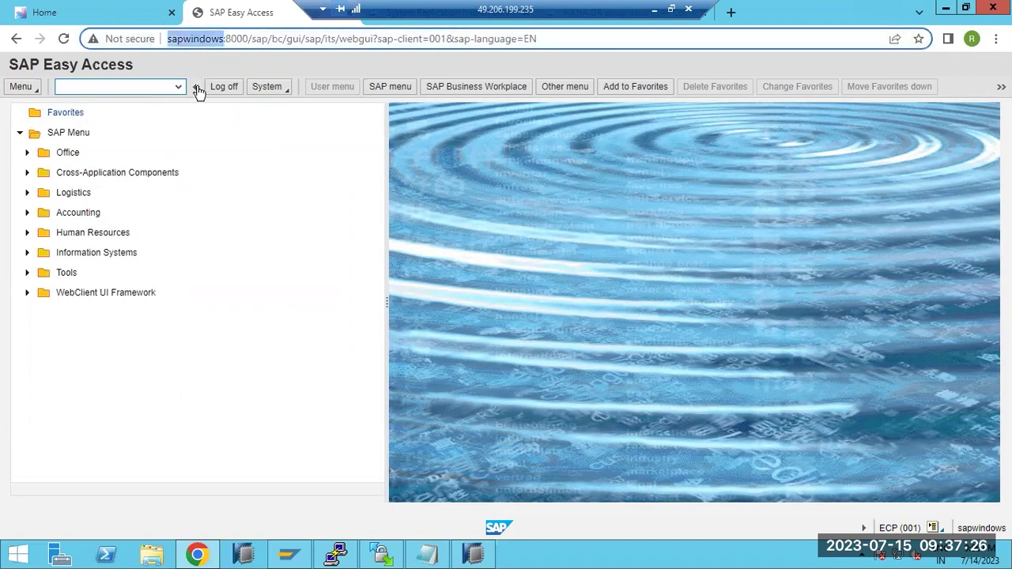
click(100, 12)
click(225, 31)
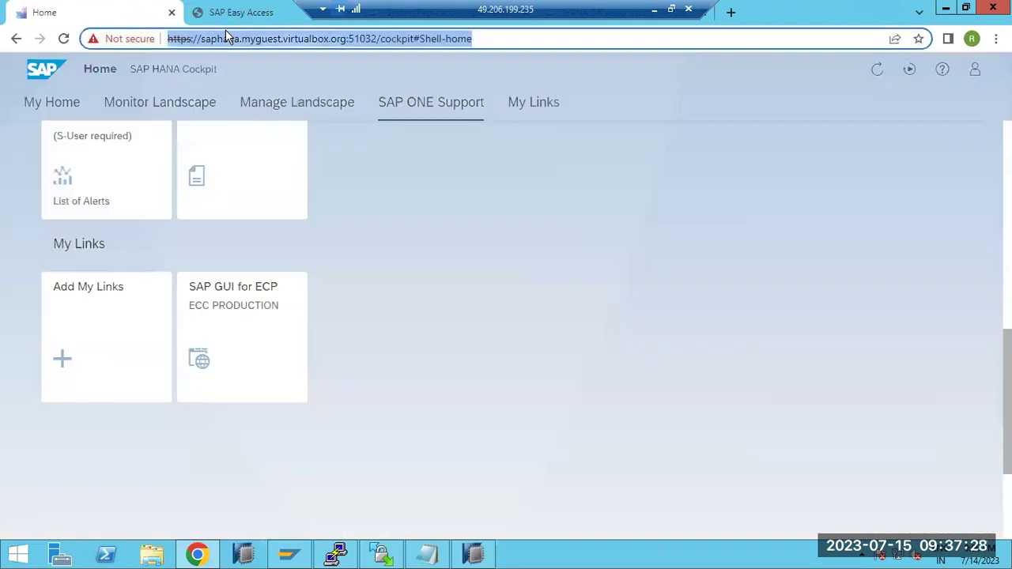
- Refresh the HD1@HD1 Overview in HANA Studio to the 9:06:36 PM update, then return to the browser
click(472, 555)
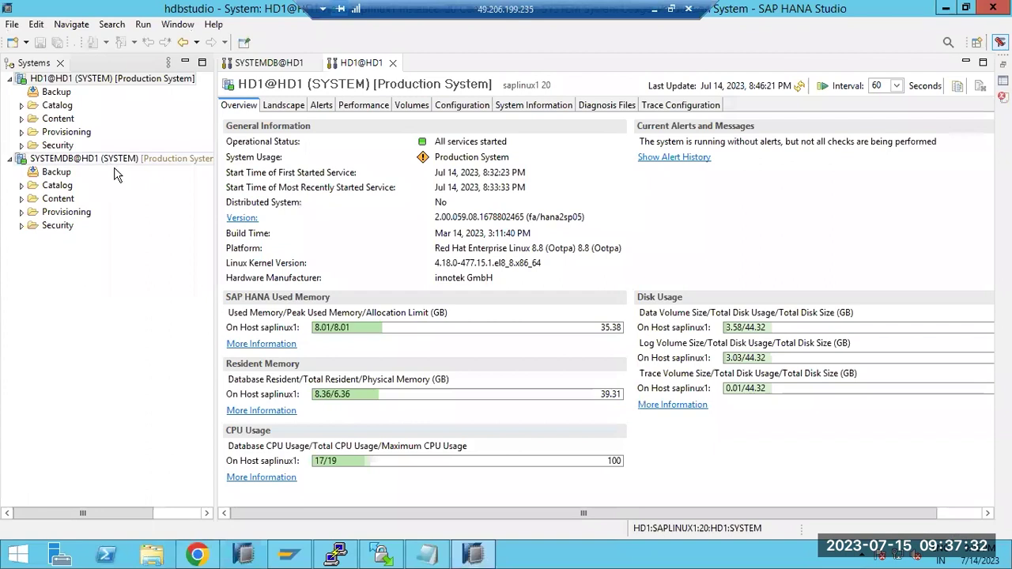
click(799, 86)
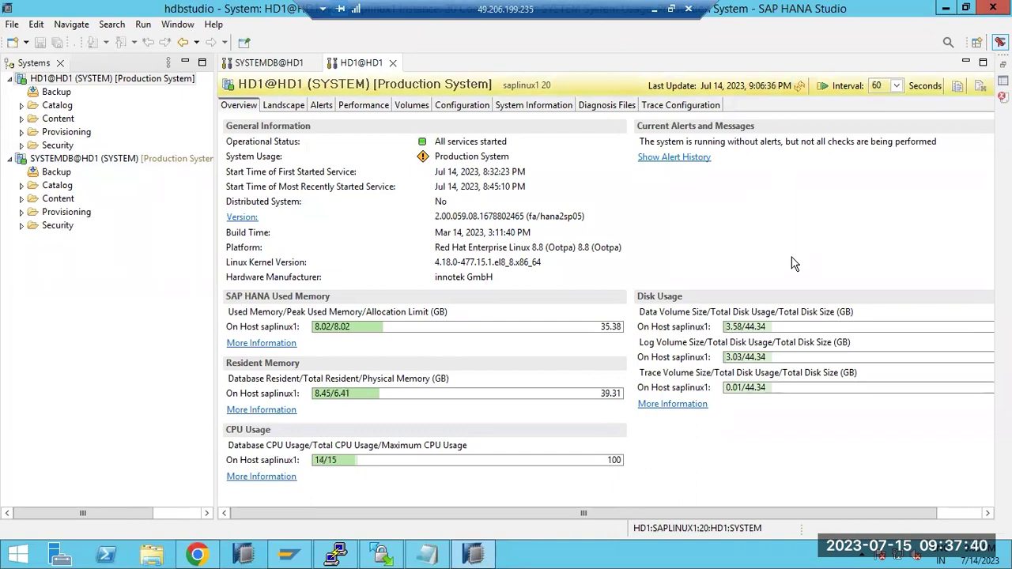
click(199, 555)
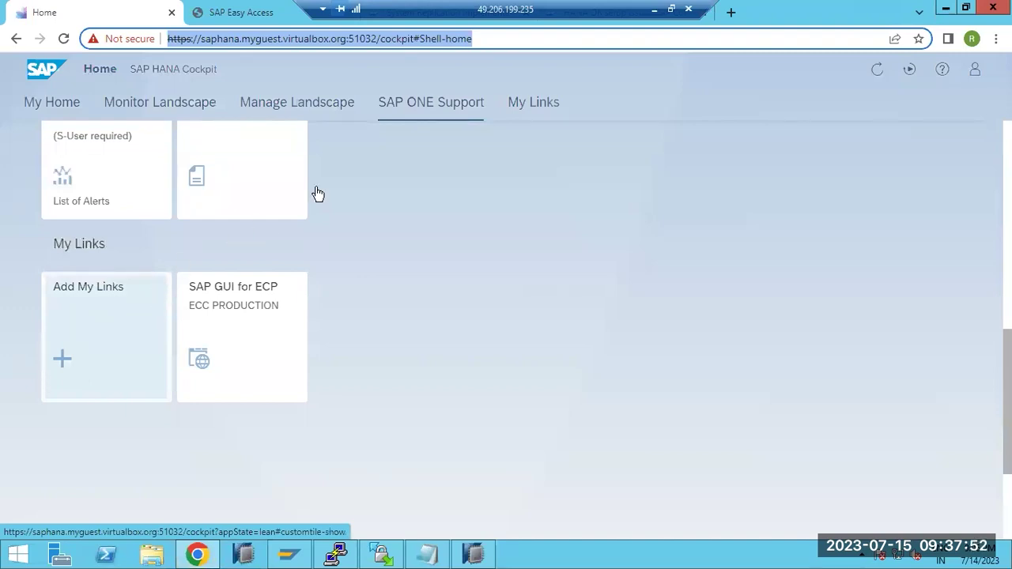
- Back in Paint, dismiss the chat notification and add a colon after DAEMON in the text box
click(654, 9)
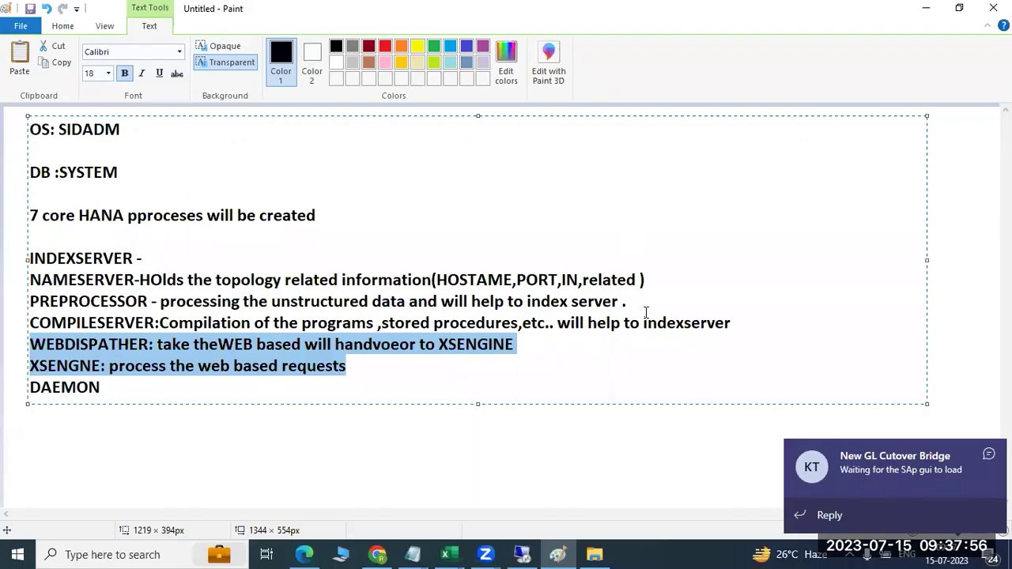
click(988, 457)
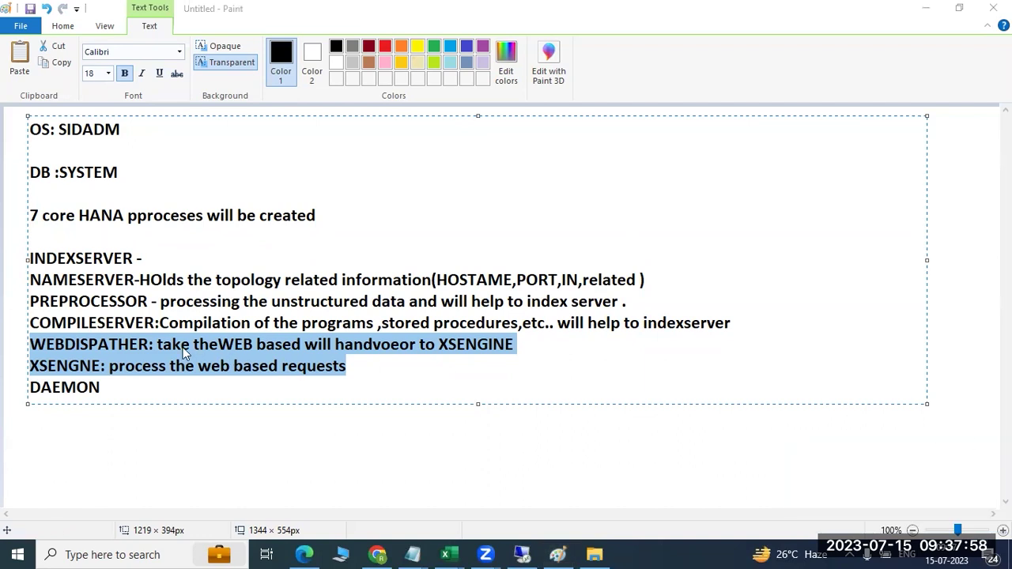
click(110, 370)
click(110, 368)
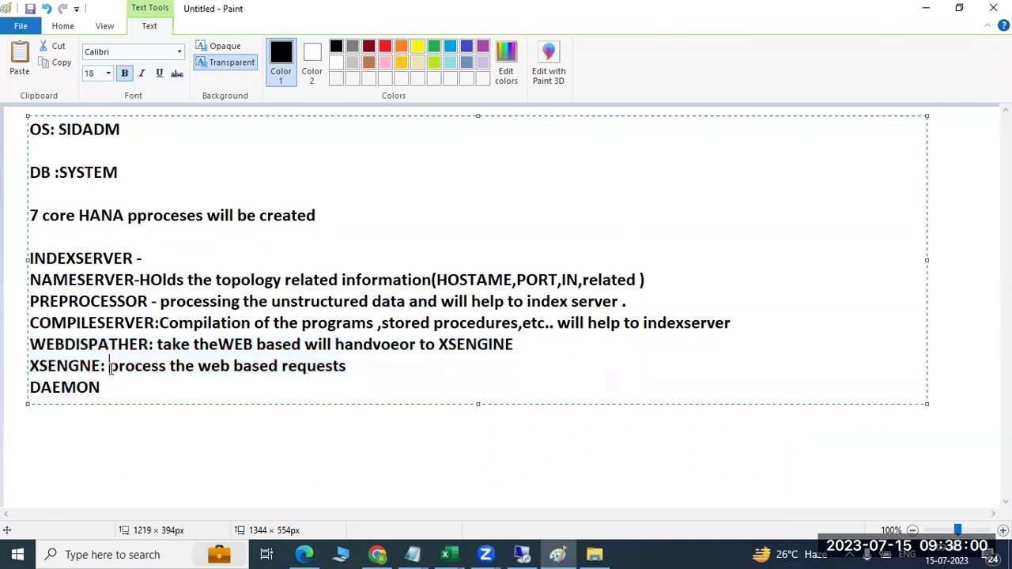
drag(110, 368, 353, 366)
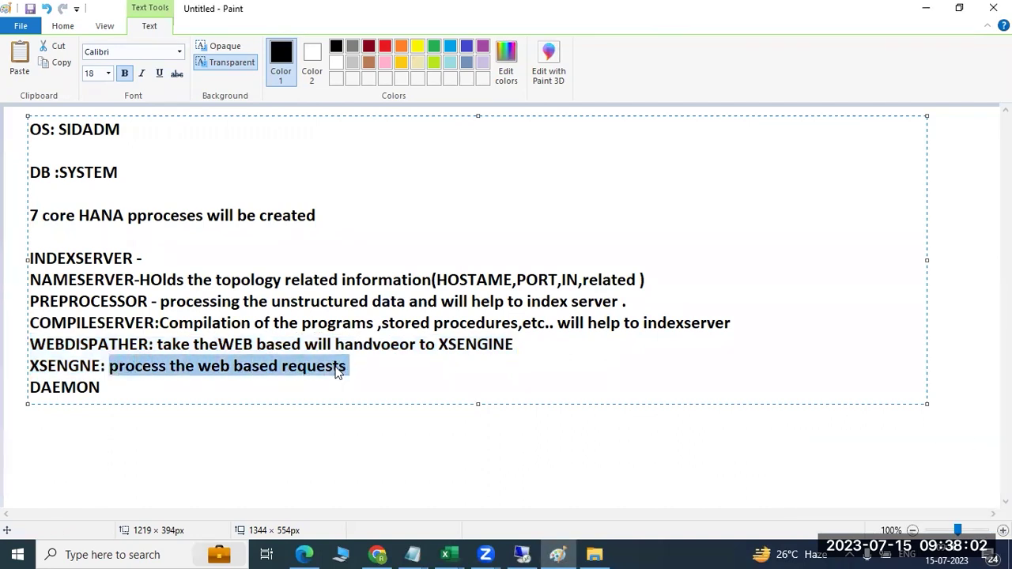
drag(98, 344, 352, 366)
click(172, 392)
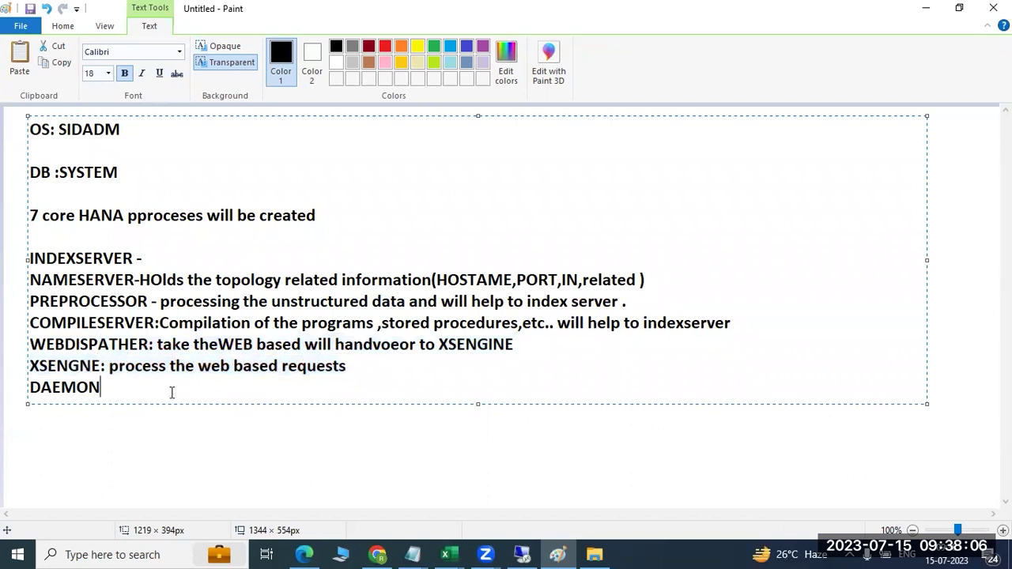
text(:)
- Type 'will start the faulty or error processes ..' after 'DAEMON:' and highlight the process lines
drag(144, 259, 365, 366)
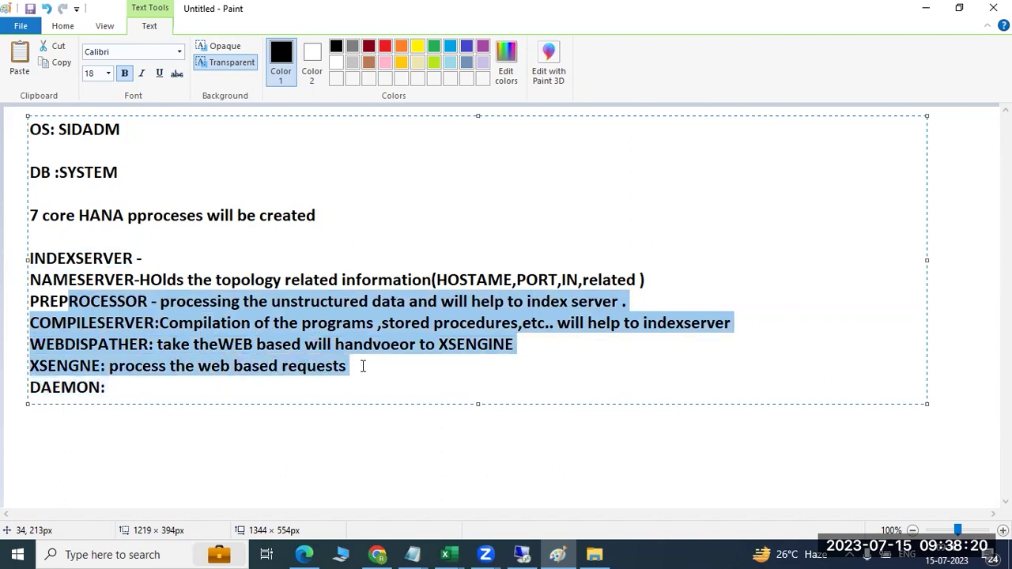
drag(56, 258, 84, 259)
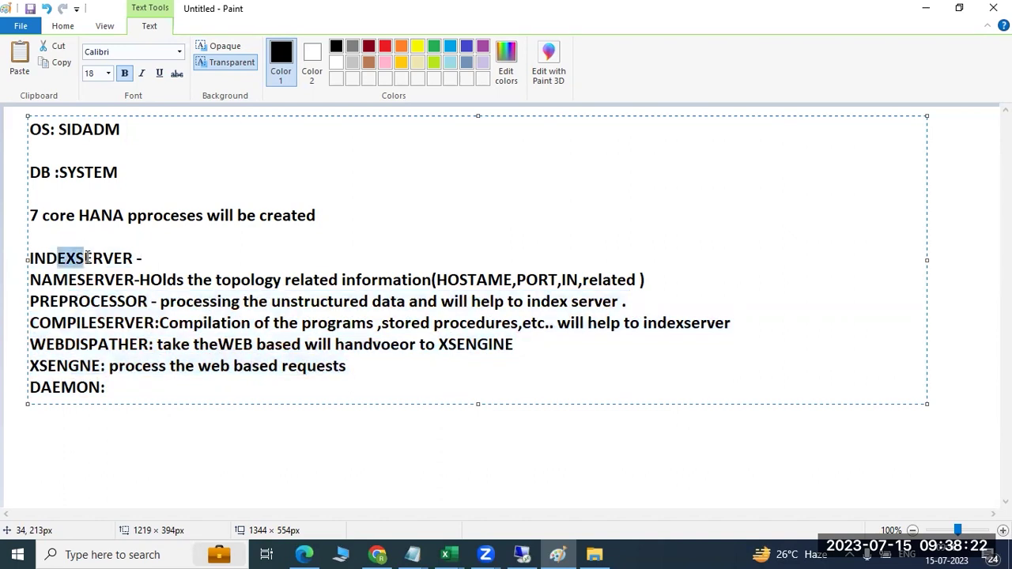
click(119, 390)
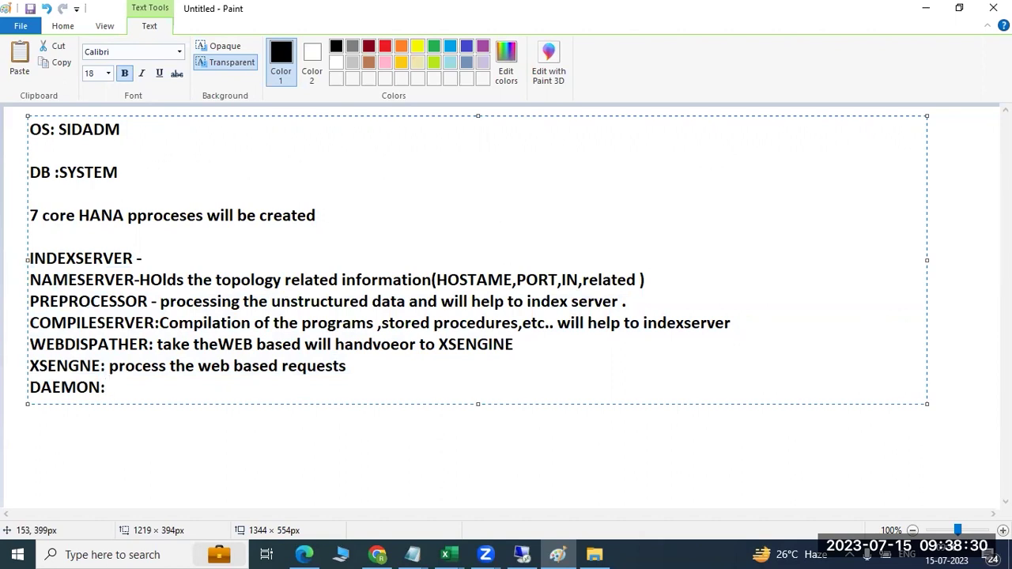
text(will start the faulty or error)
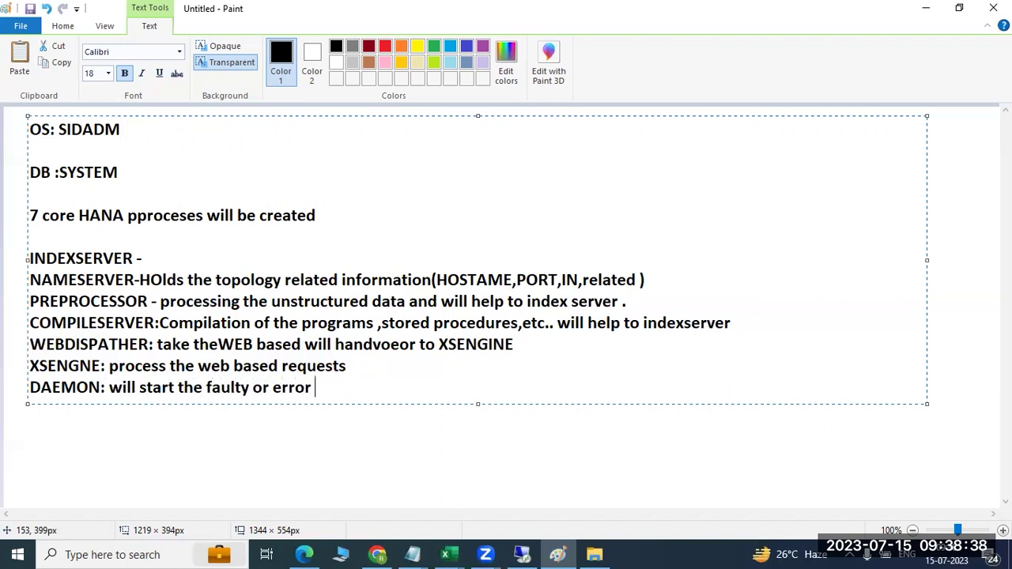
text( processe)
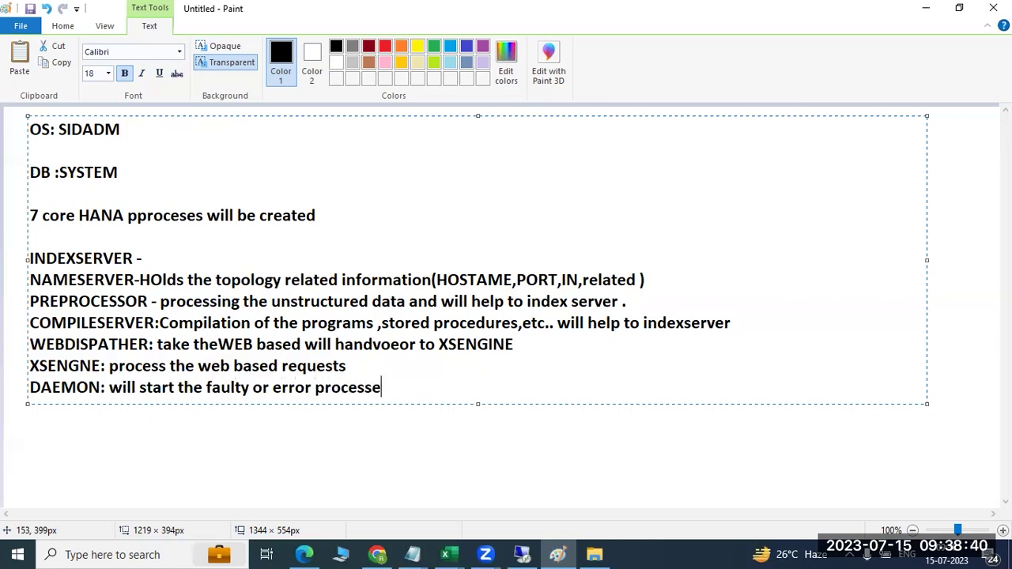
text(s ..)
drag(32, 257, 341, 366)
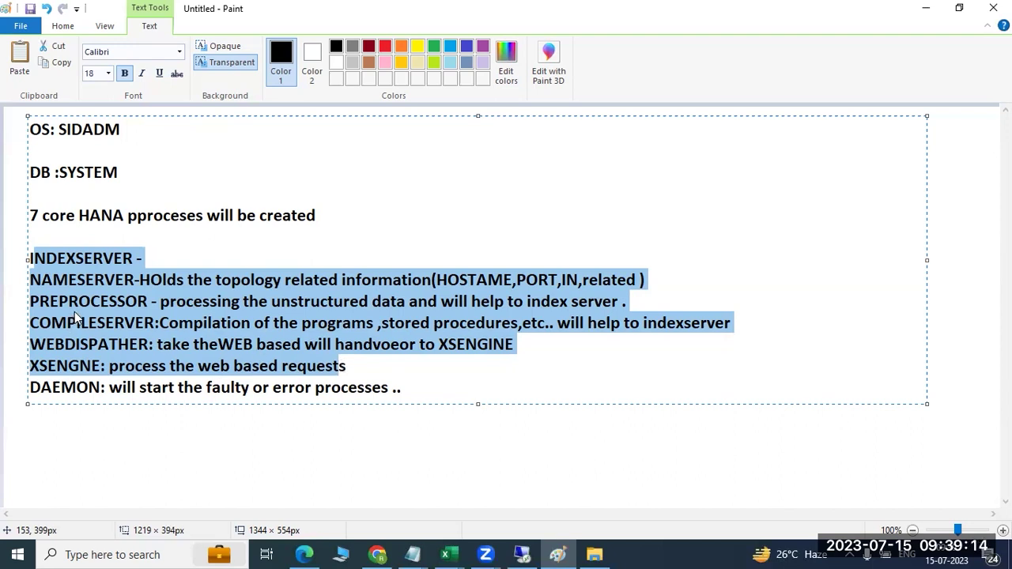
click(77, 387)
drag(76, 387, 49, 345)
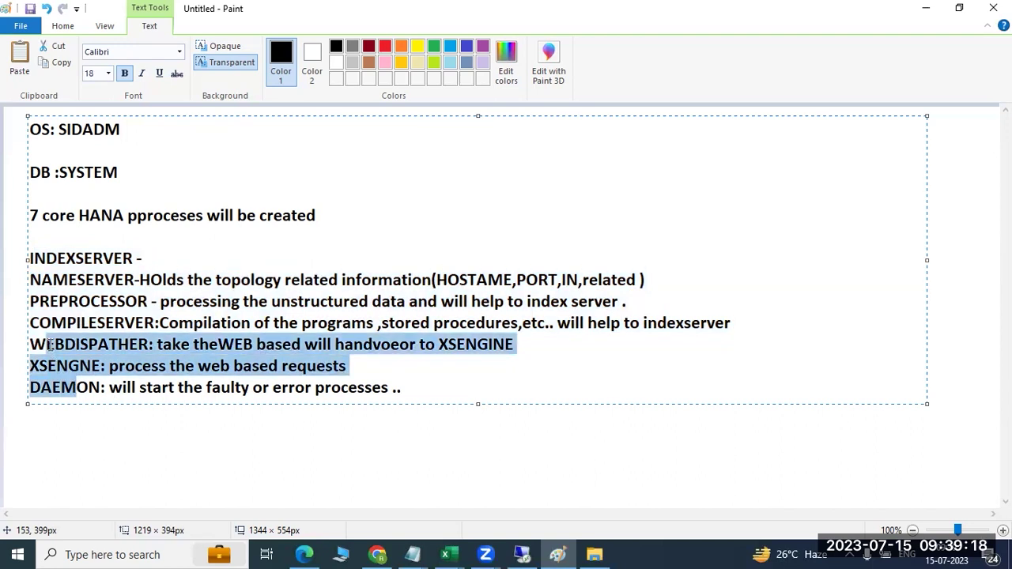
- In HANA Studio, show the HD1@HD1 Landscape services and locate the webdispatcher service
click(522, 554)
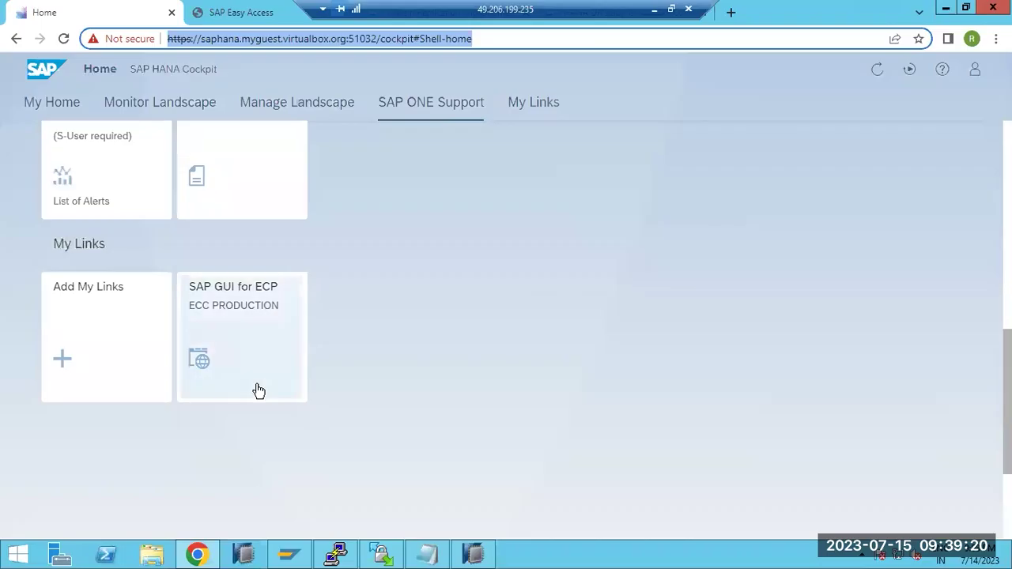
click(473, 554)
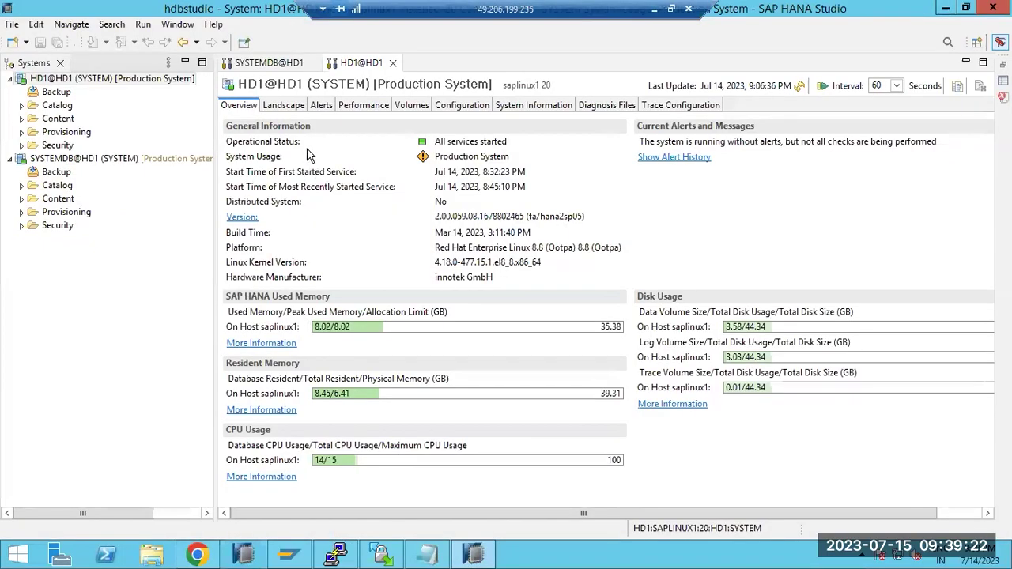
click(285, 106)
click(305, 224)
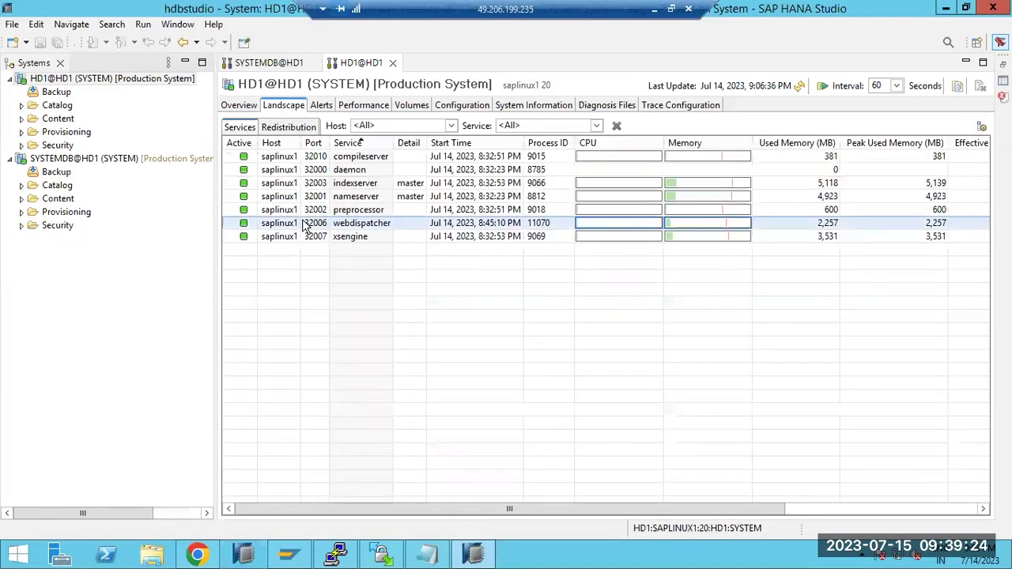
- Stop the webdispatcher service on SYSTEMDB@HD1, confirm with Yes, and refresh the services list
click(269, 62)
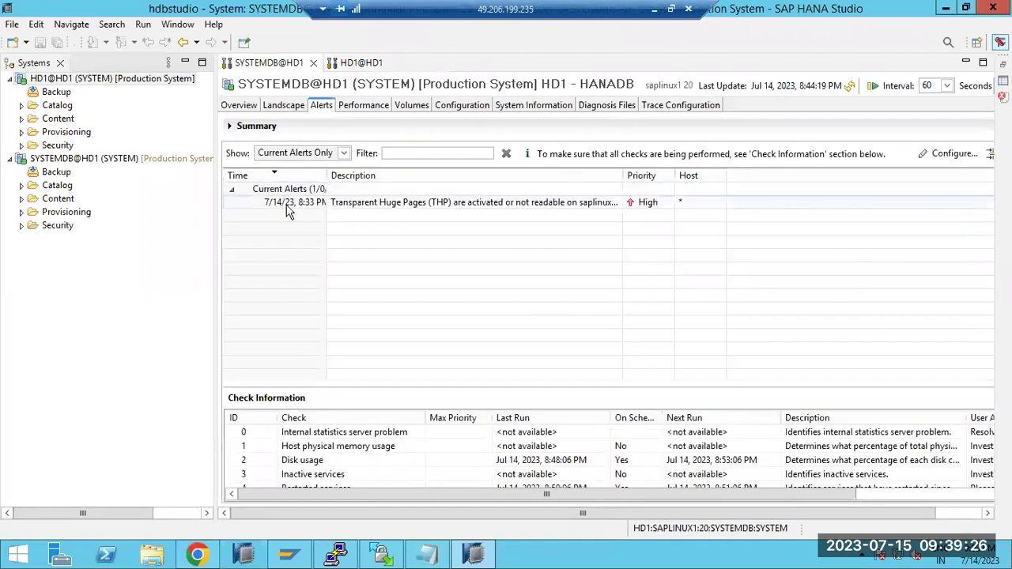
click(278, 105)
click(312, 221)
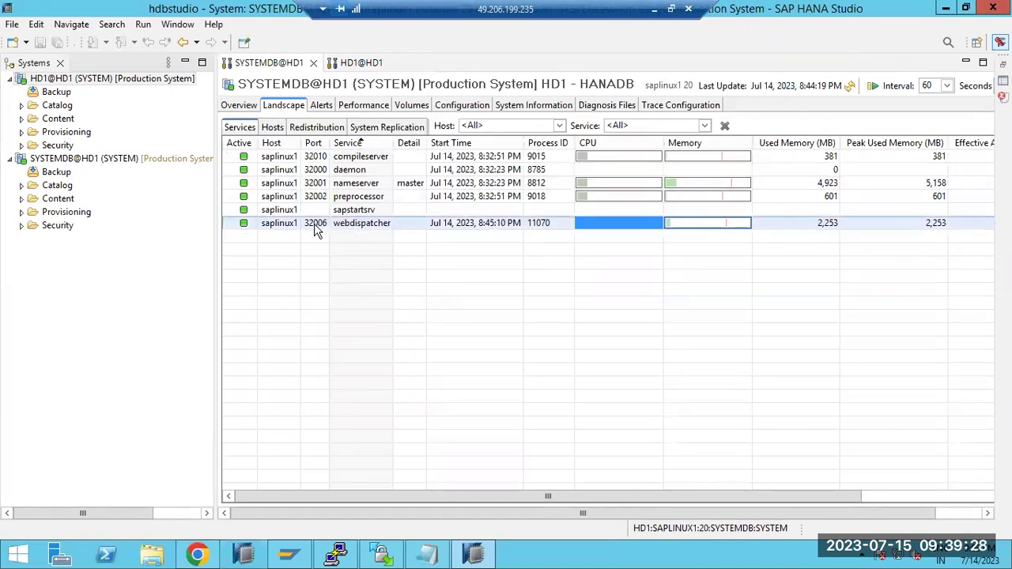
right_click(315, 226)
click(355, 236)
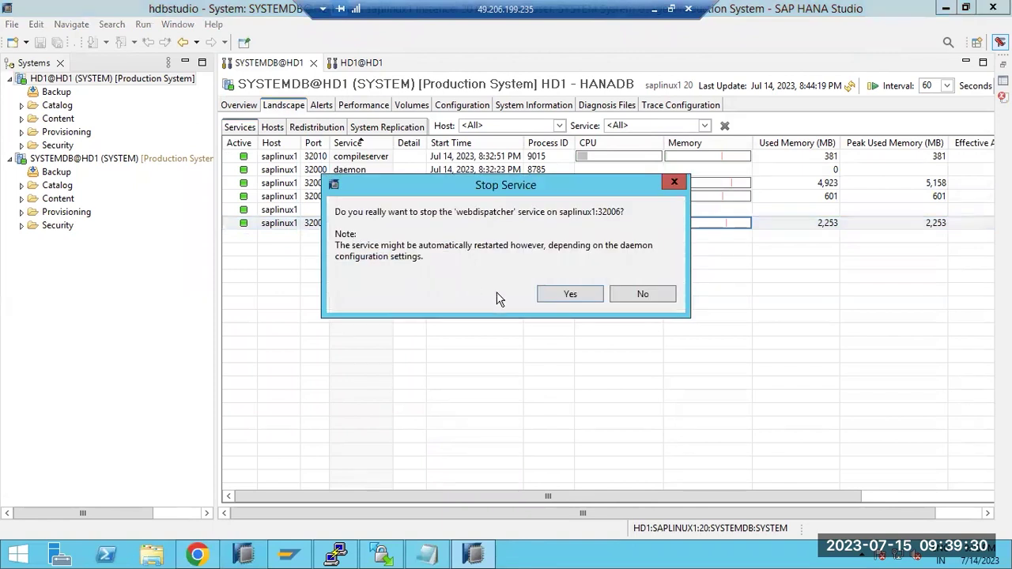
click(570, 294)
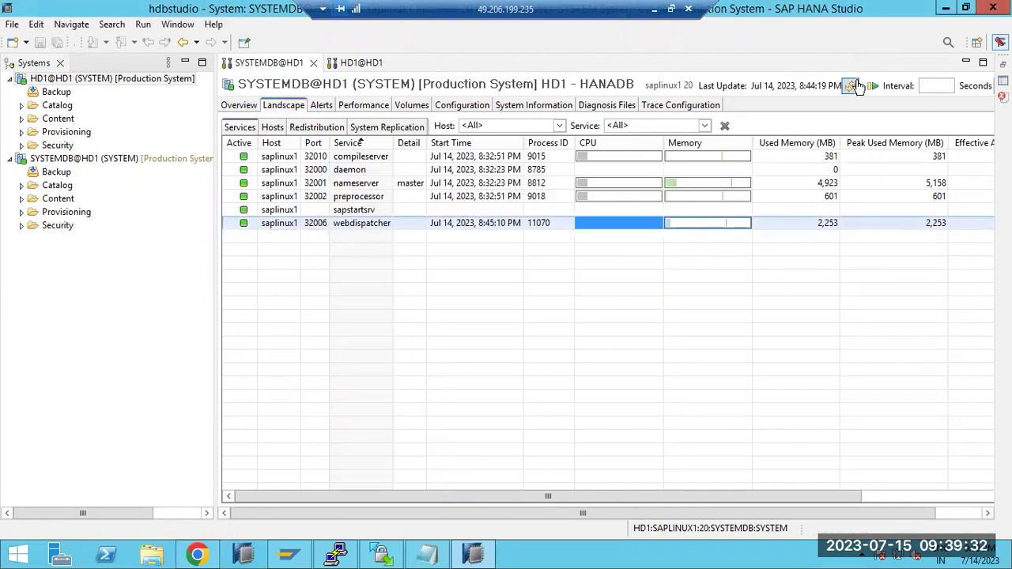
click(854, 85)
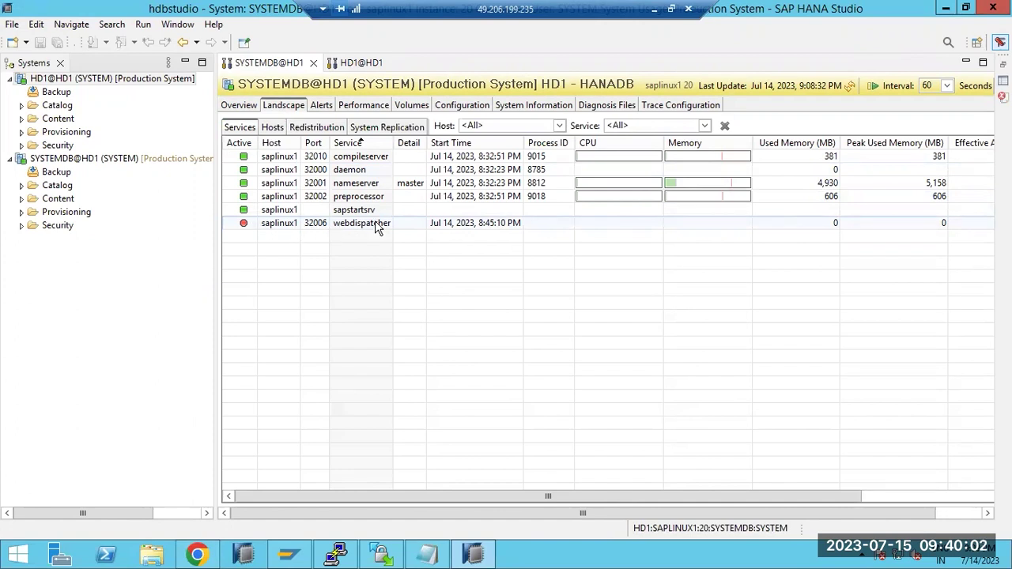
- Refresh the services list to see webdispatcher running again, then point out preprocessor and compileserver
click(850, 87)
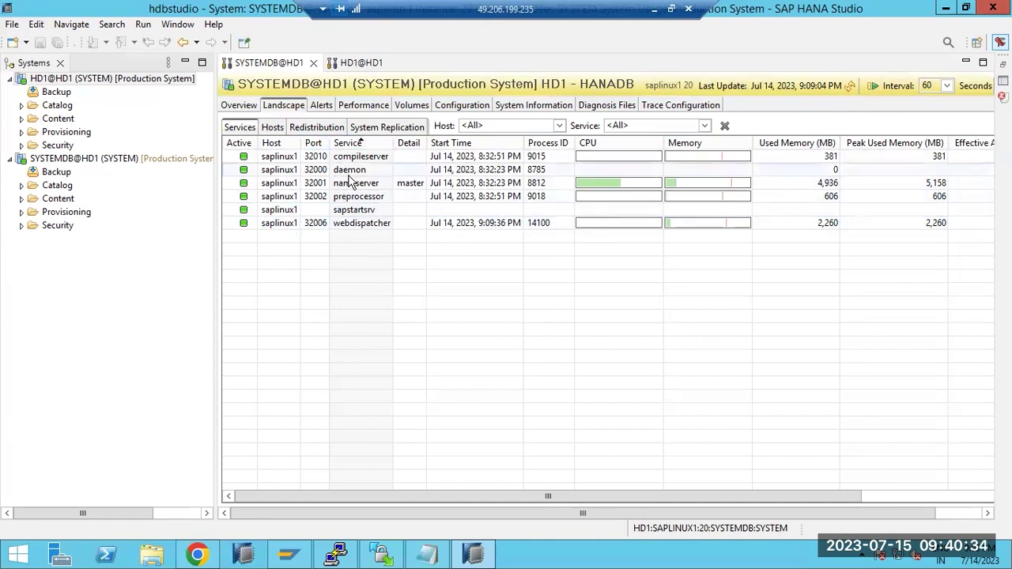
click(358, 197)
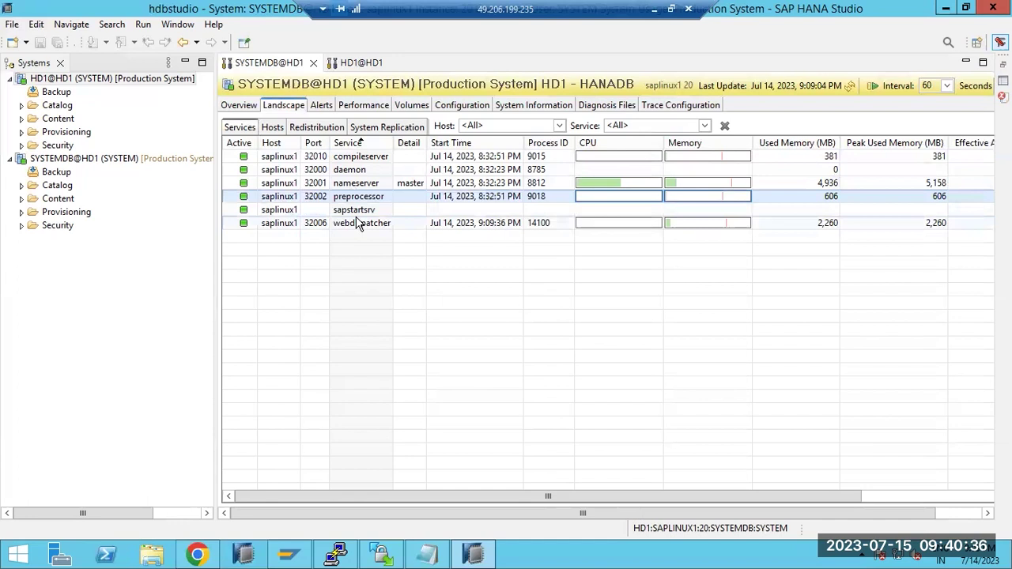
click(346, 156)
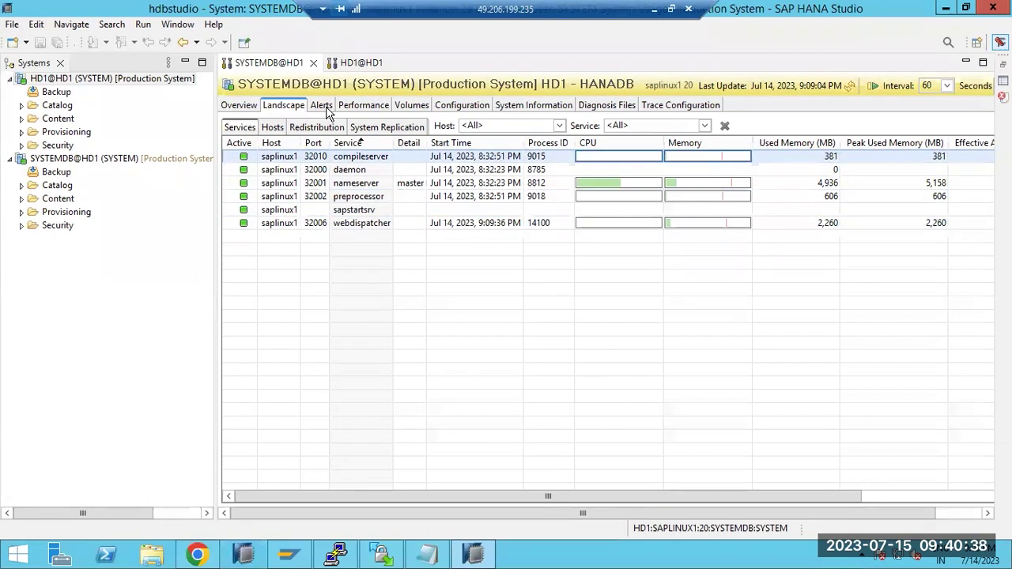
- Refresh the Alerts tab and read the High-priority alert that webdispatcher on port 32006 restarted
click(323, 106)
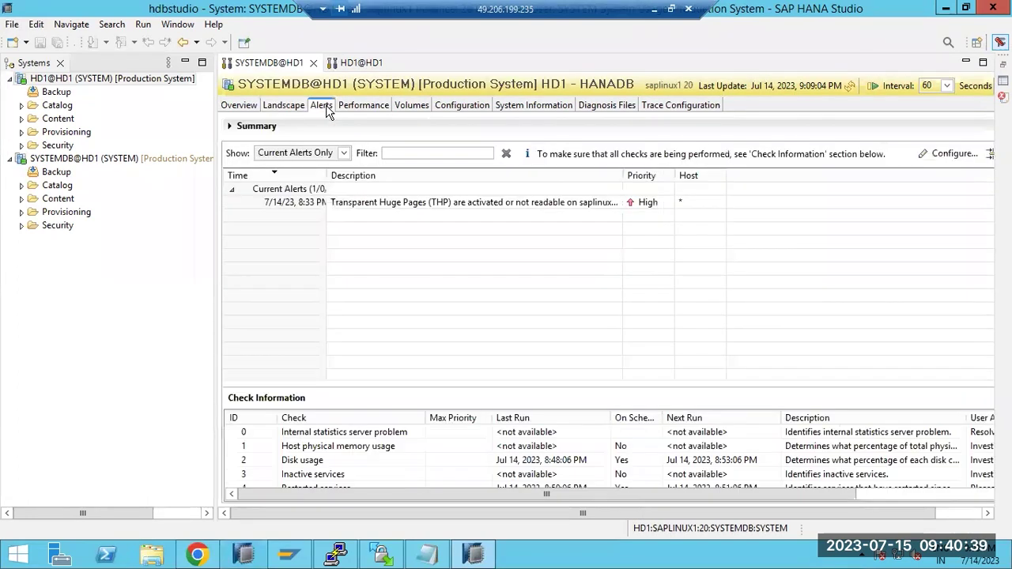
click(850, 85)
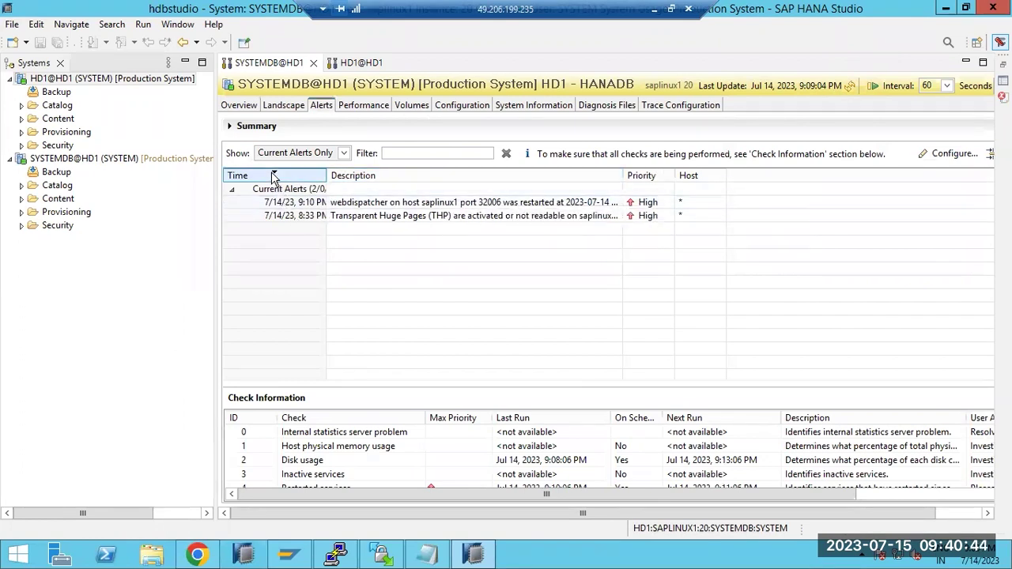
double_click(364, 204)
drag(387, 94, 595, 100)
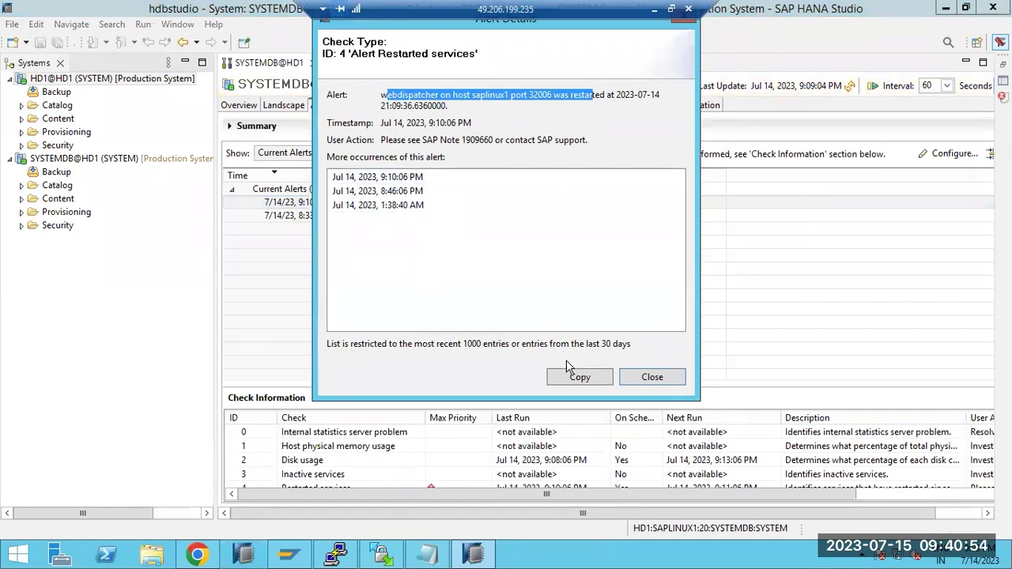
click(640, 381)
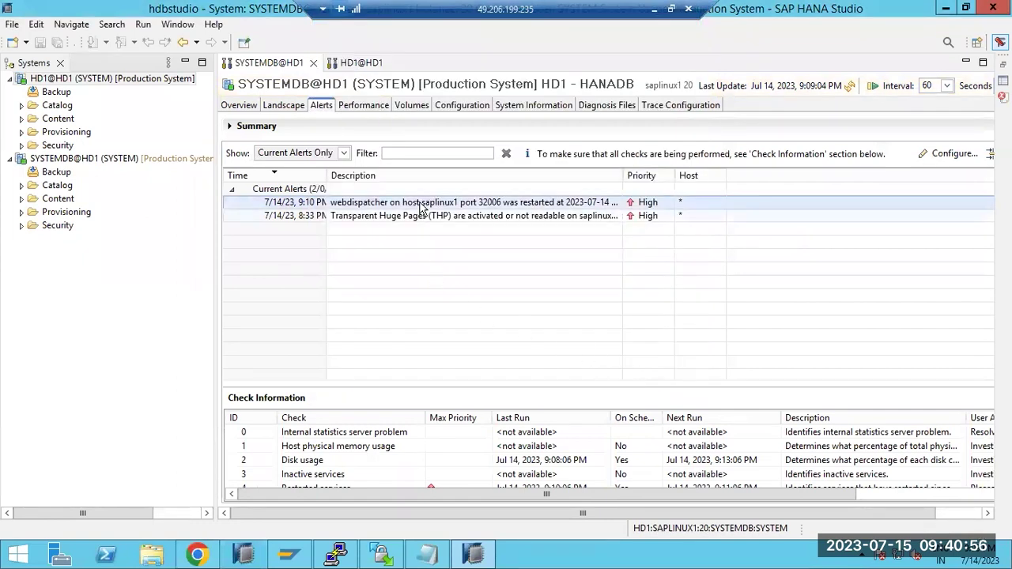
- Flip through SYSTEMDB Landscape, Alerts and Overview, ending on the Overview with 1 HIGH alert
click(279, 106)
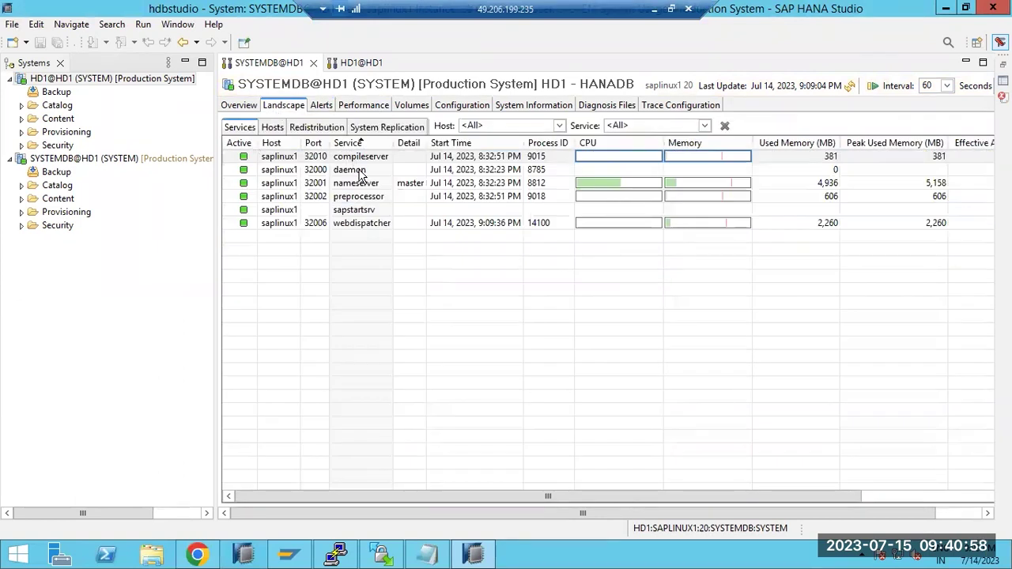
click(320, 108)
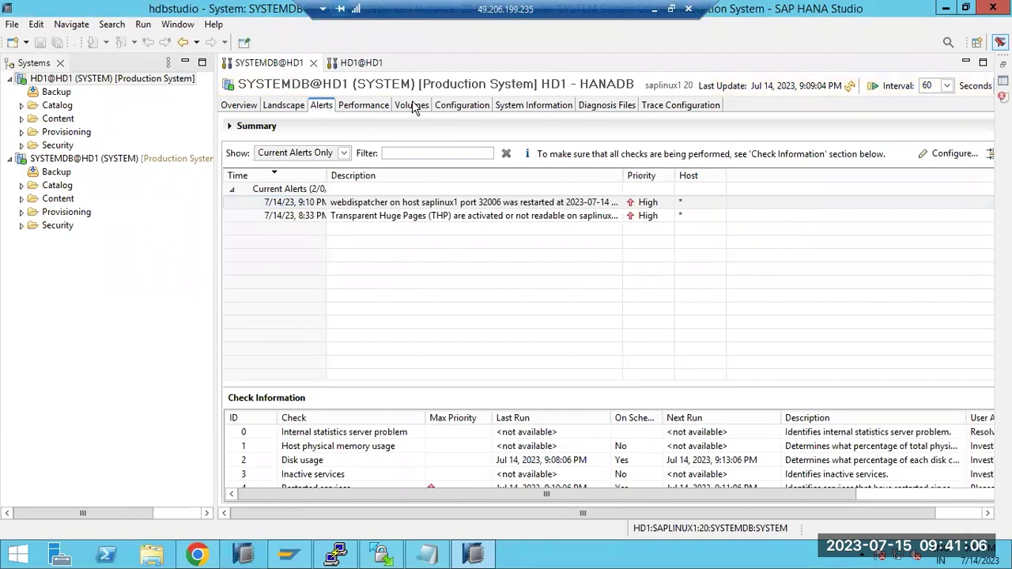
click(301, 111)
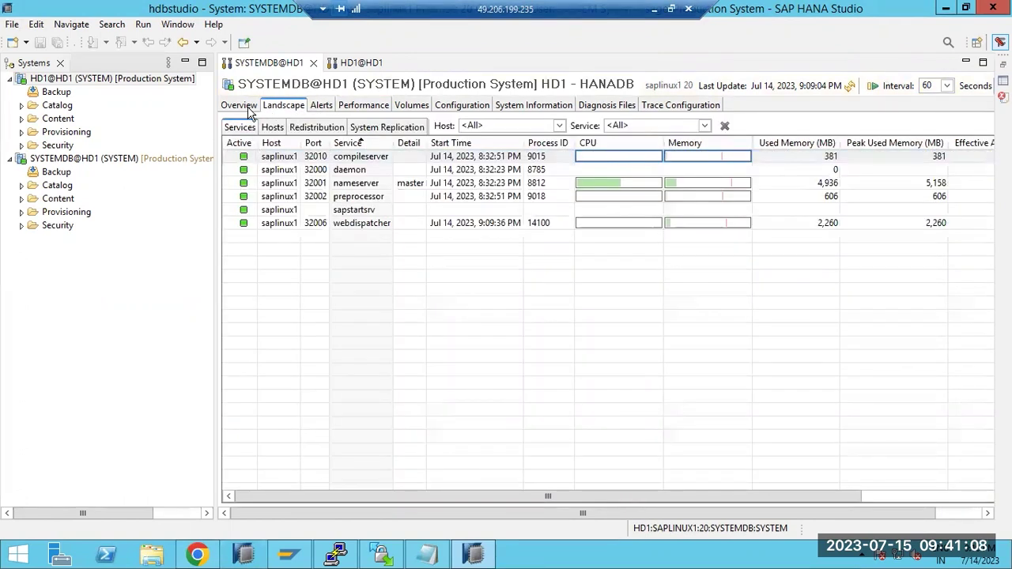
click(241, 109)
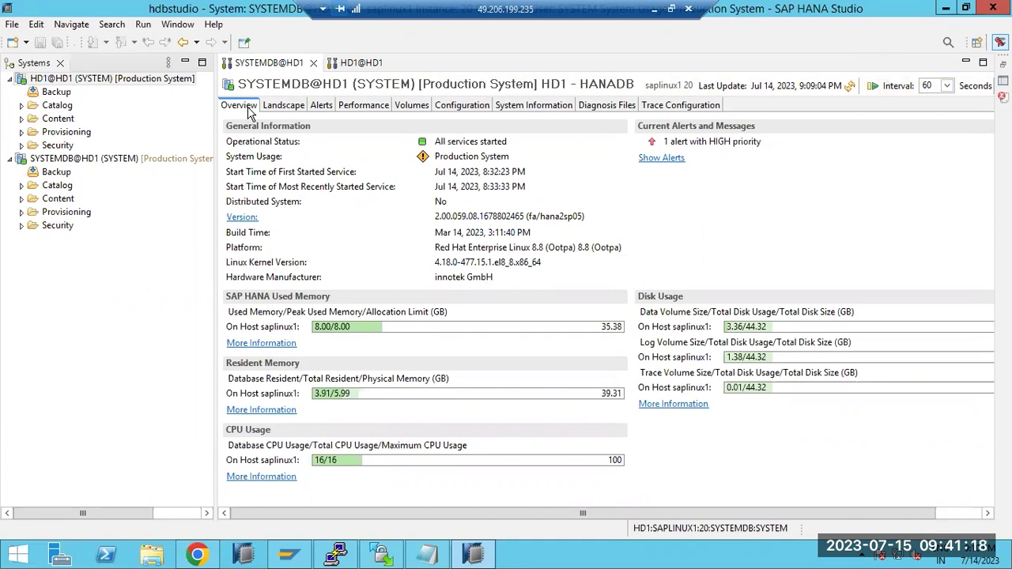
click(321, 105)
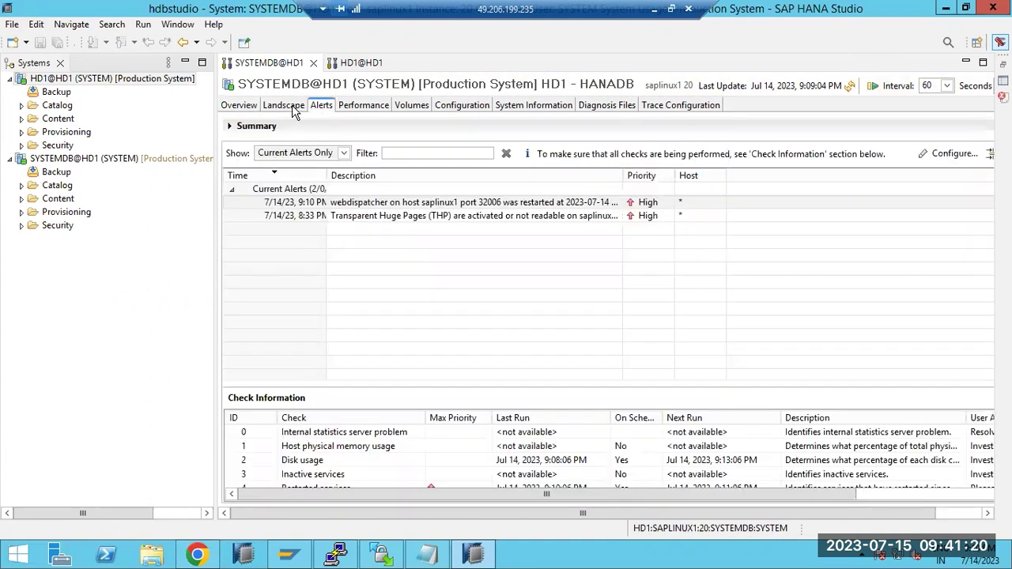
click(286, 107)
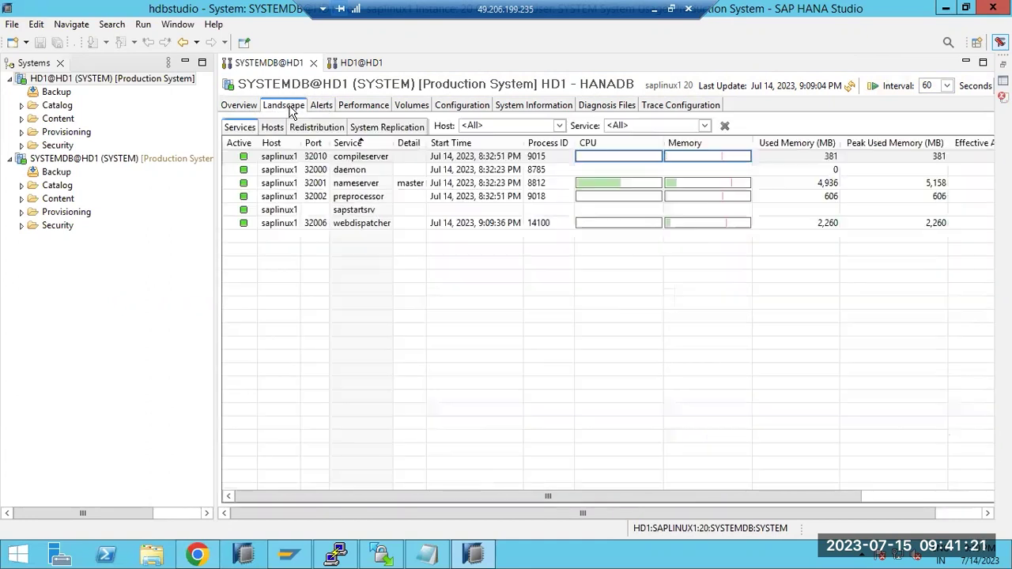
click(240, 108)
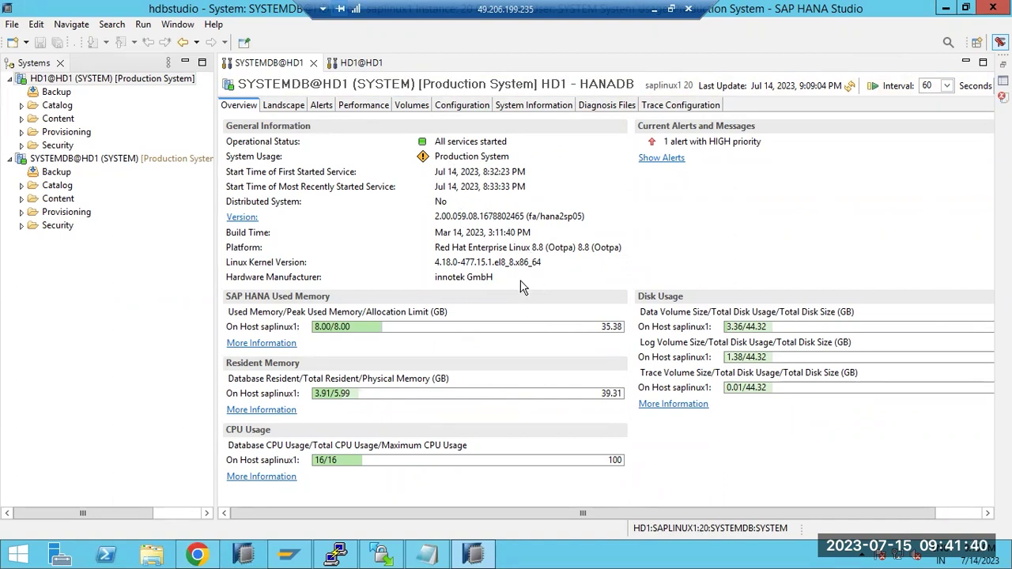
drag(496, 278, 431, 217)
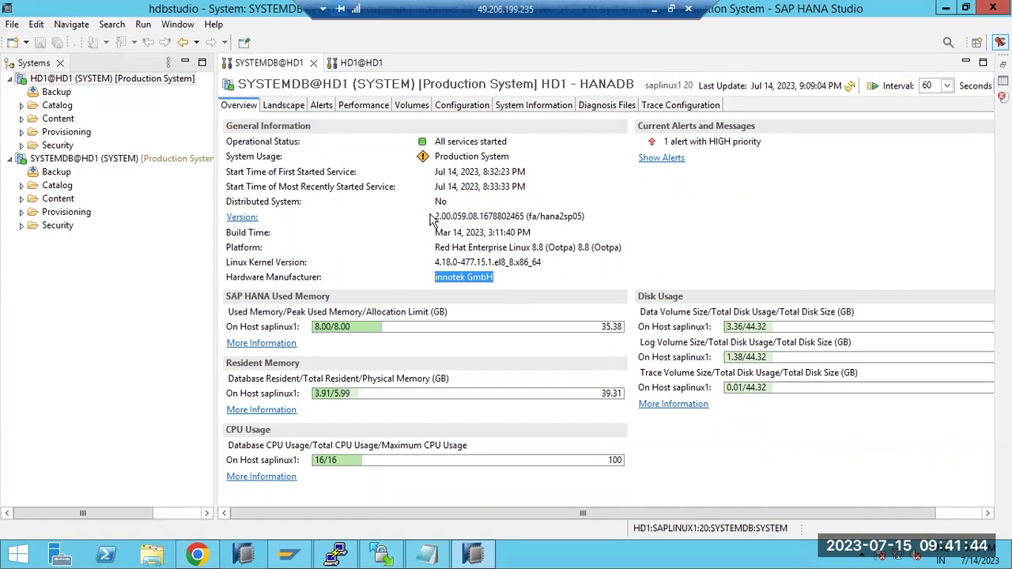
drag(462, 216, 502, 215)
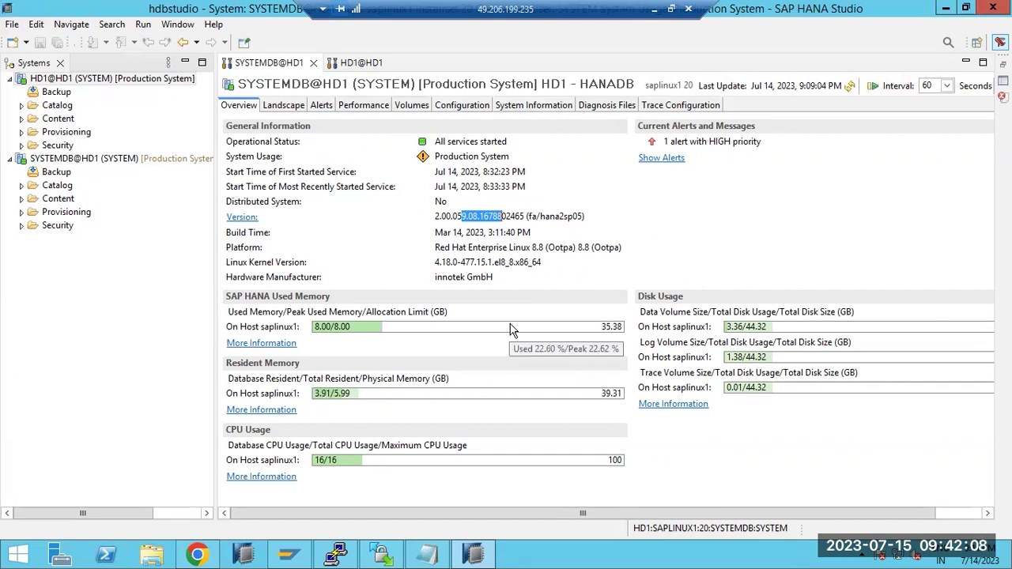
click(46, 161)
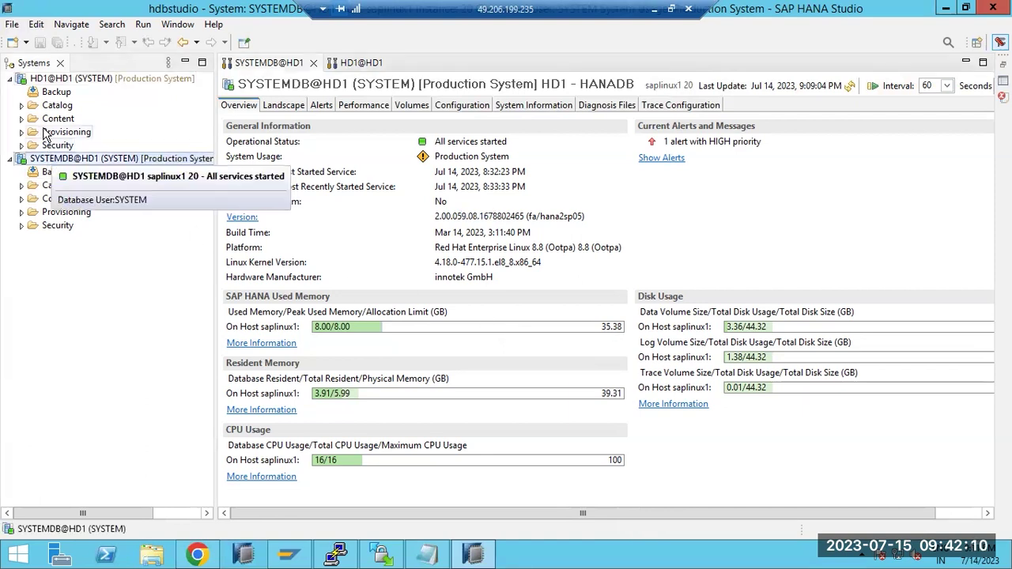
click(51, 81)
click(52, 160)
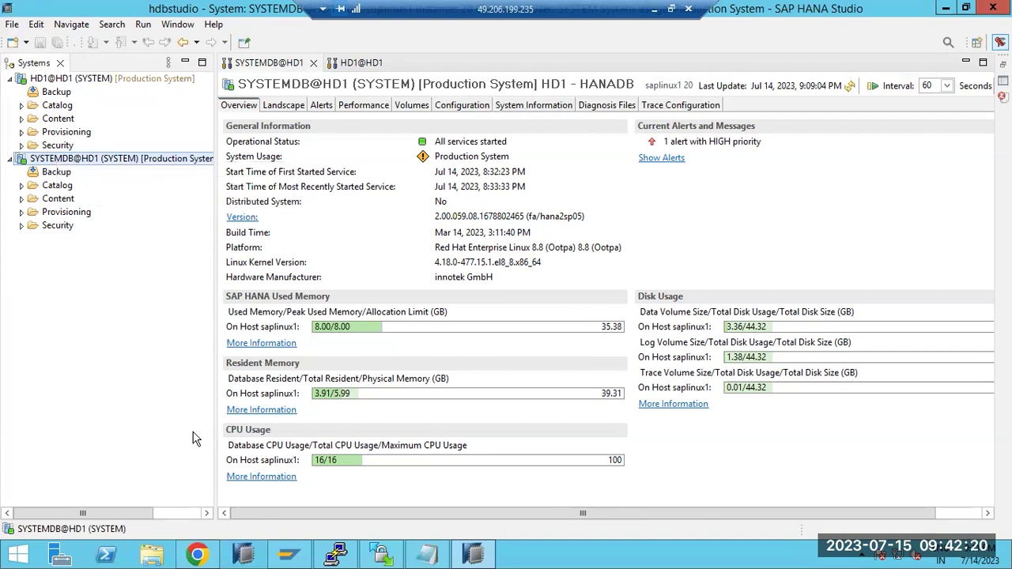
- Open File Explorer and browse to SAP (E:)\usr\sap, listing CCMS, ECP, NWD, PRFCLOG, trans and WDP
click(336, 553)
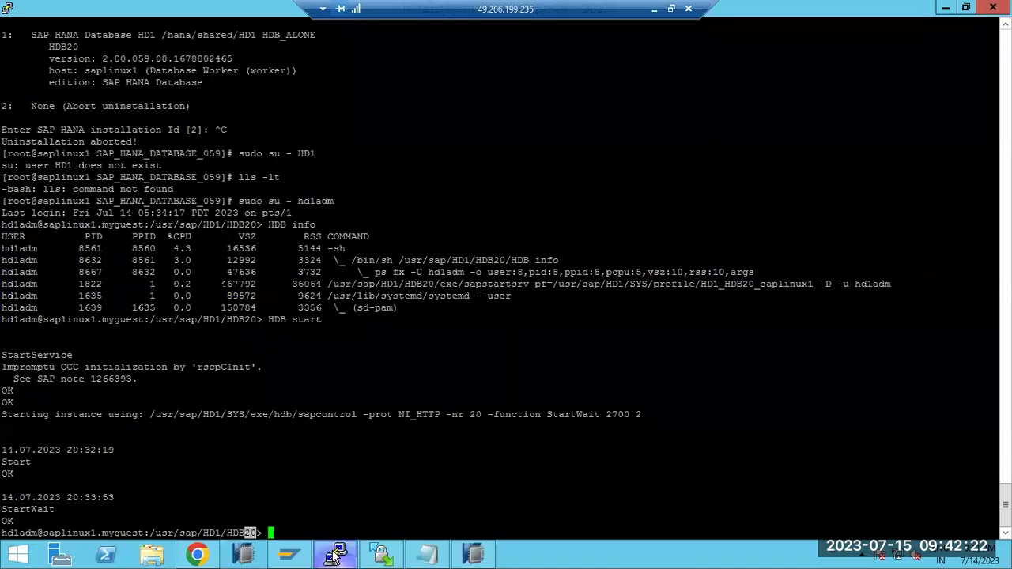
click(339, 552)
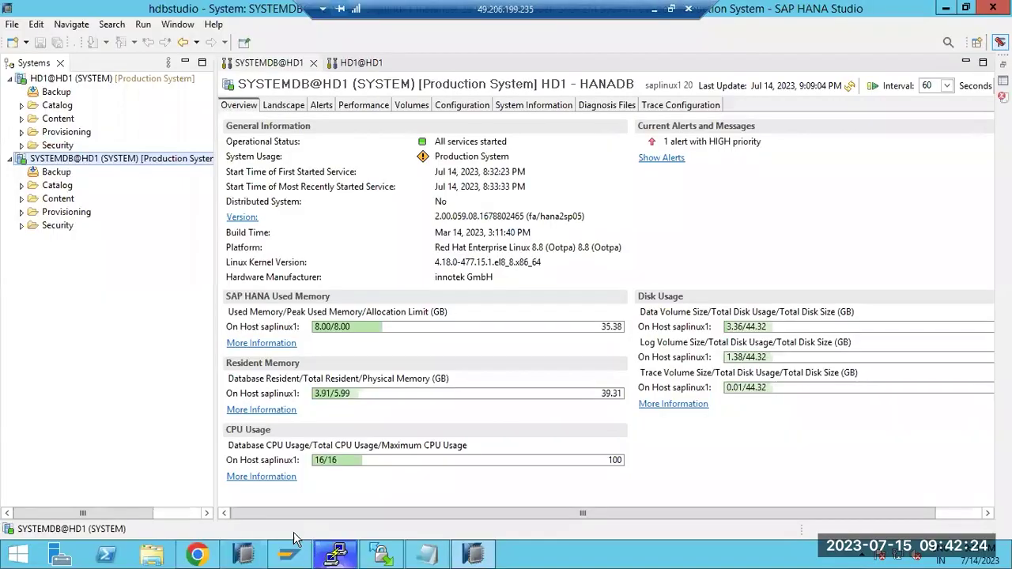
click(197, 554)
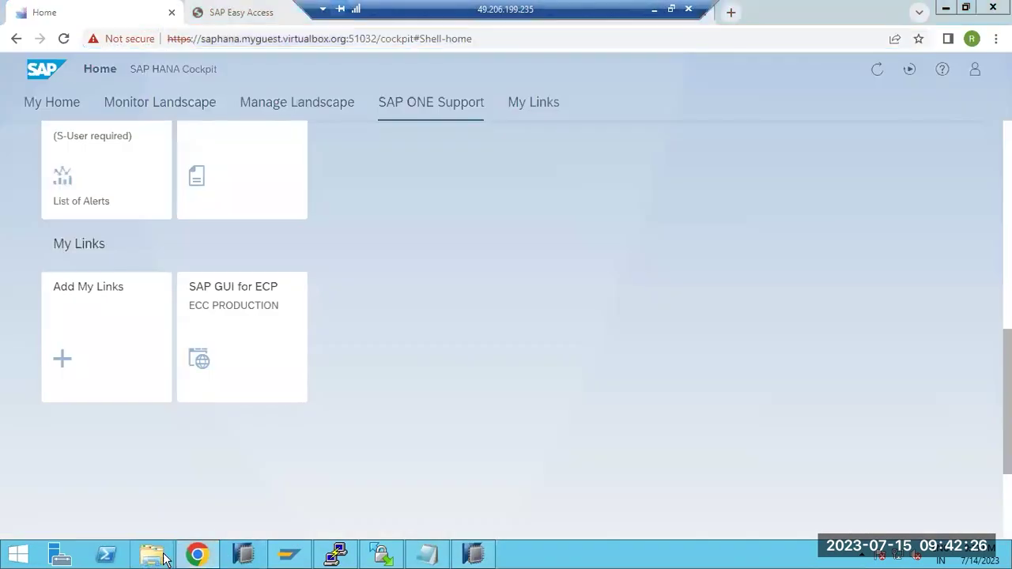
click(164, 558)
double_click(552, 209)
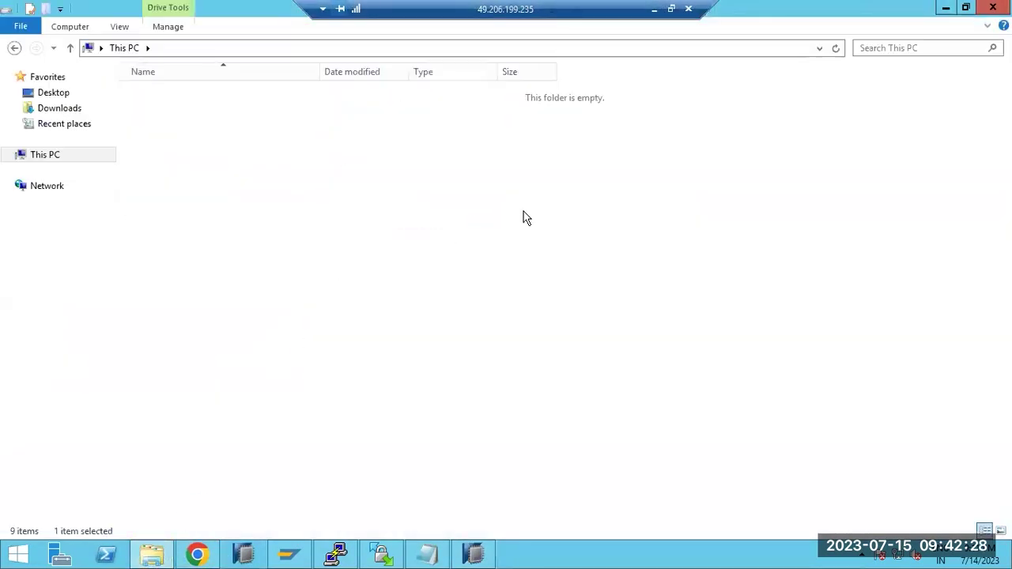
double_click(152, 419)
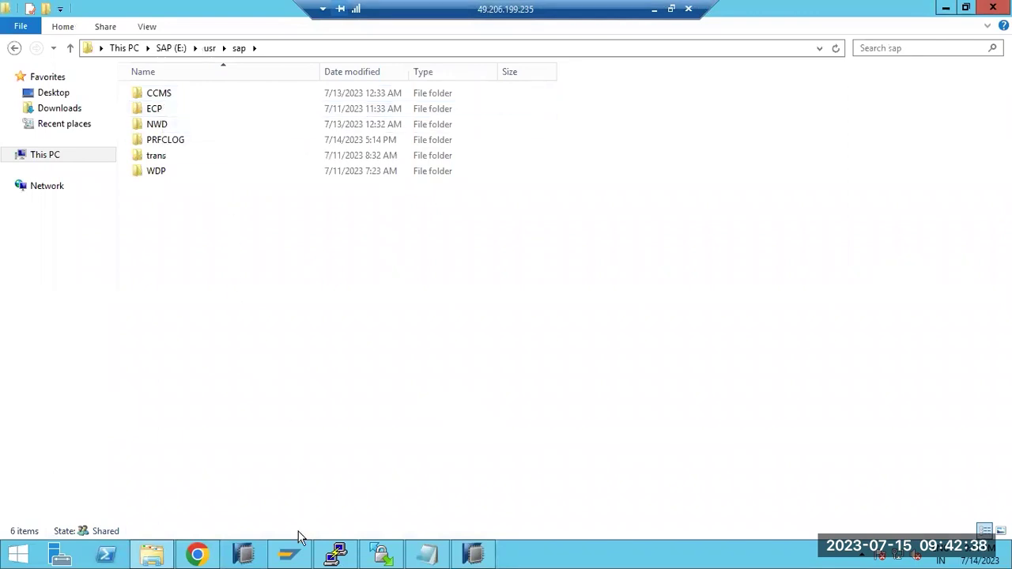
click(289, 553)
- Log on to the ECP production system from SAP Logon, filling in the user name
double_click(238, 176)
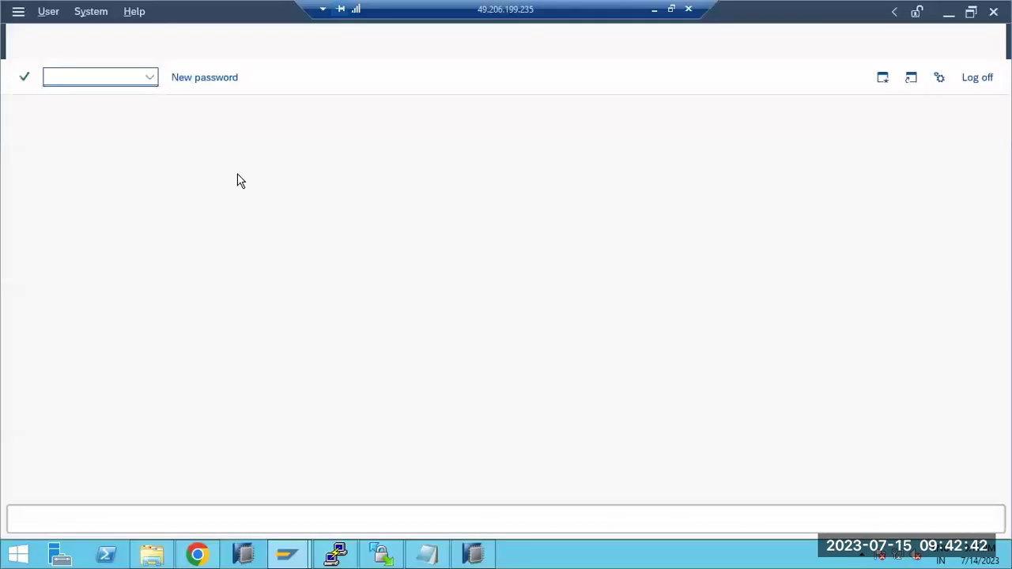
text(b)
click(164, 174)
click(165, 175)
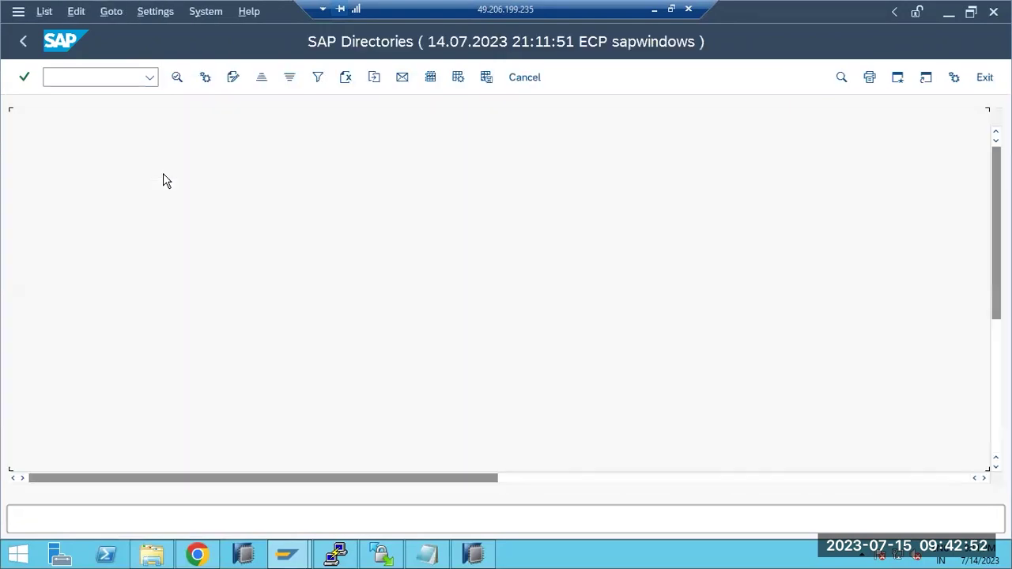
- List the files in the DIR_HOME work directory
scroll(318, 210, down, 2)
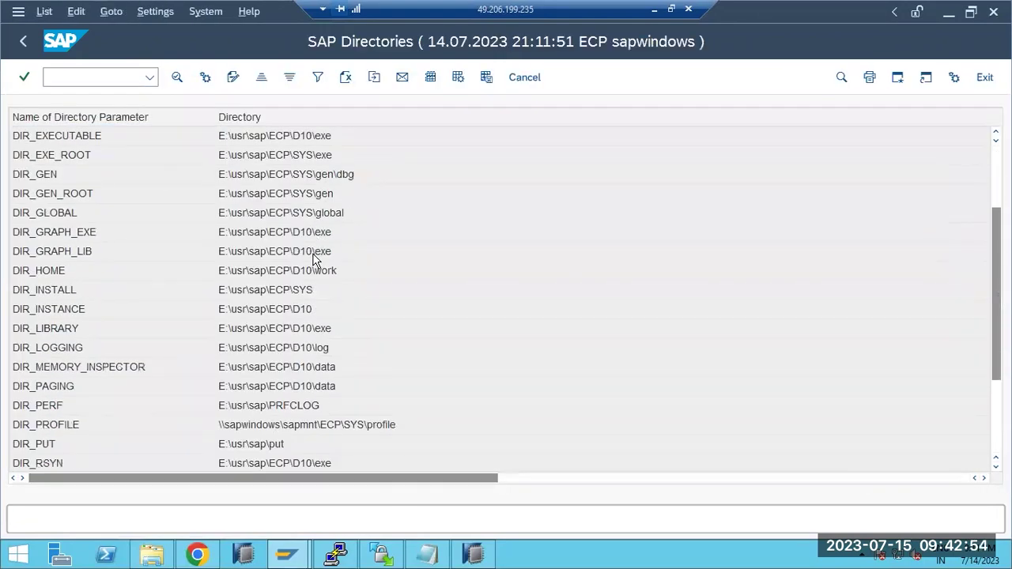
scroll(302, 399, down, 3)
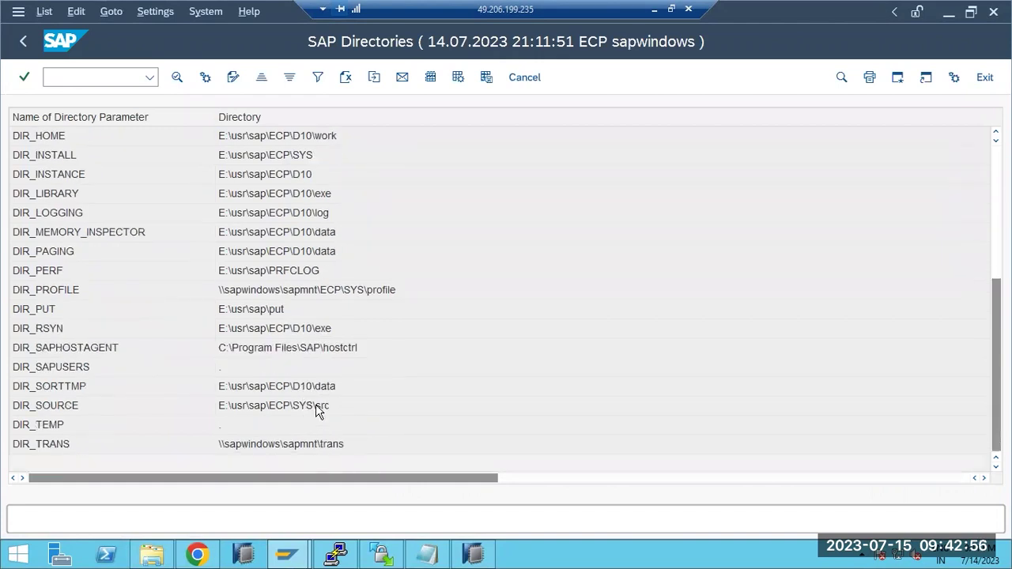
scroll(315, 388, up, 4)
scroll(312, 368, up, 1)
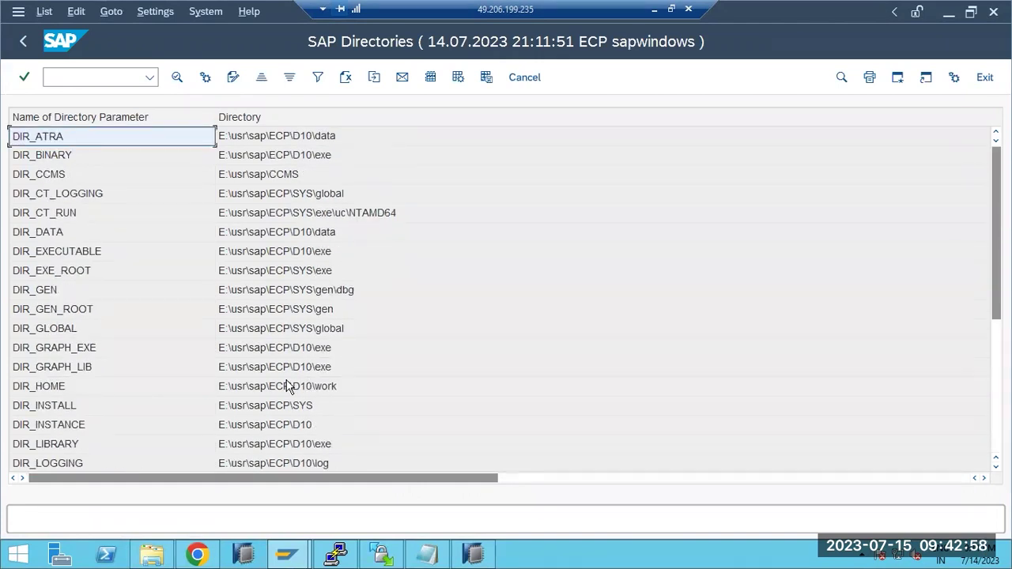
click(278, 386)
double_click(278, 386)
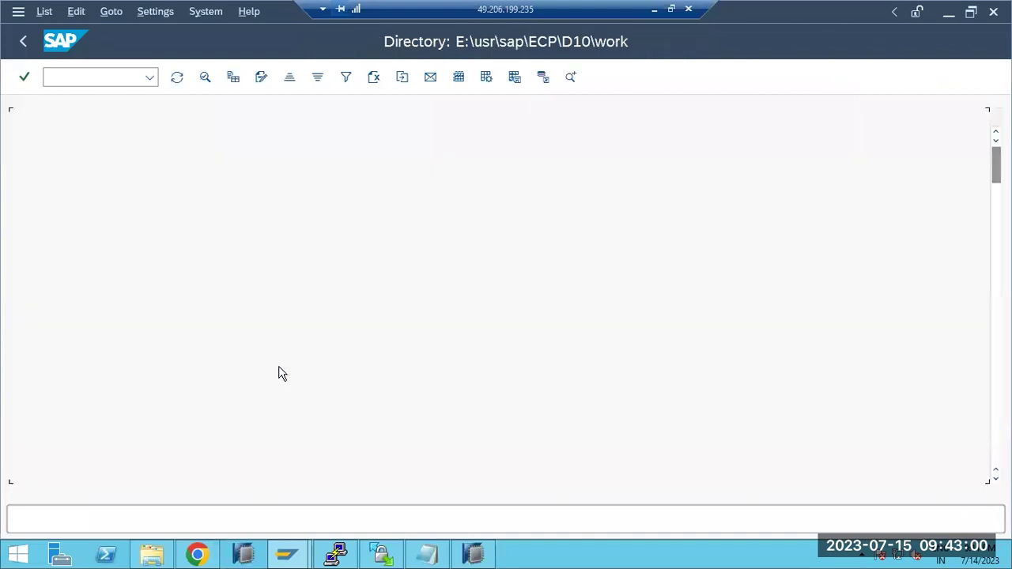
- Review available.log's available/unavailable periods from 13.07 to 14.07, then return to the file list
scroll(348, 285, down, 1)
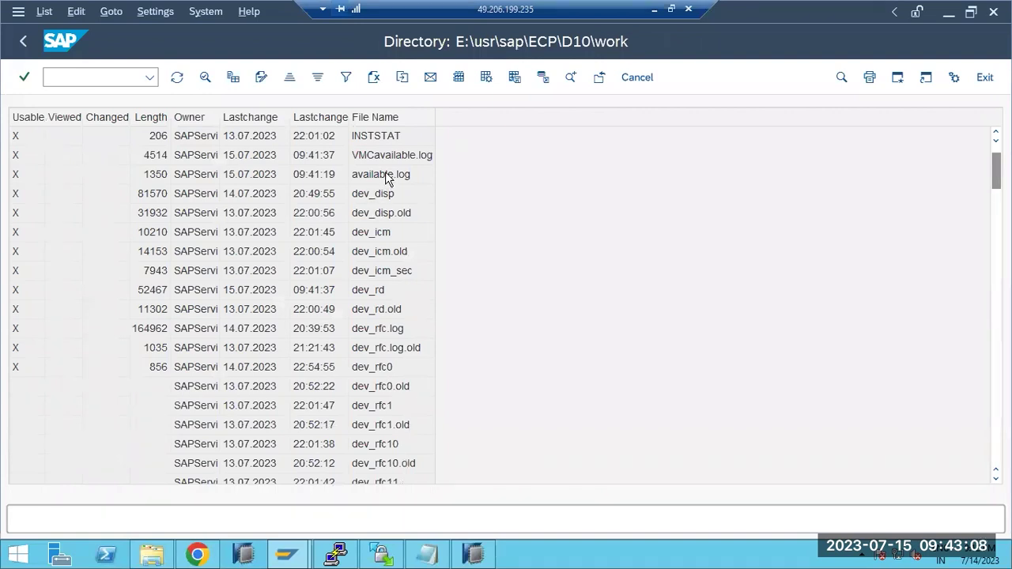
double_click(386, 173)
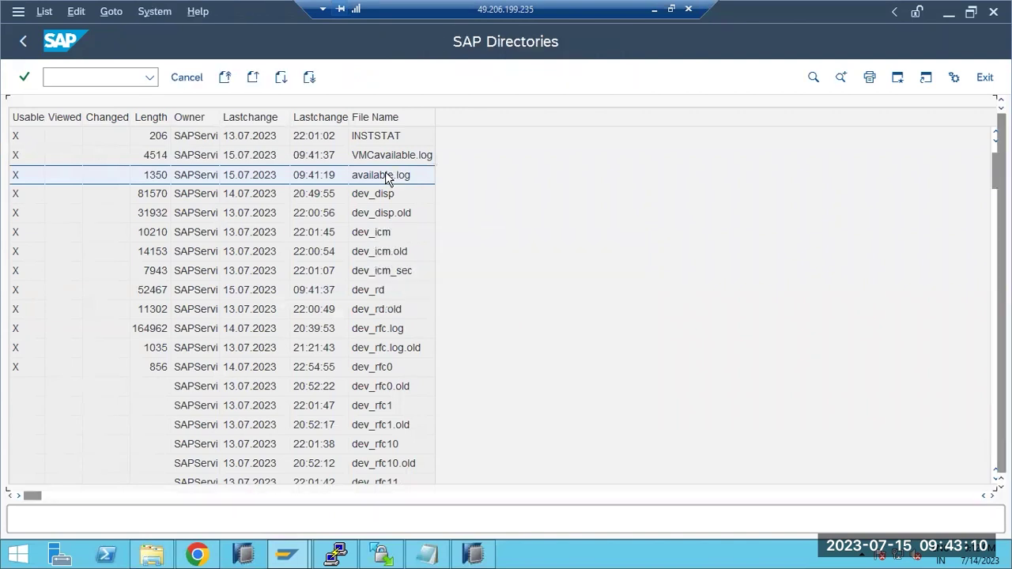
scroll(214, 319, right, 1)
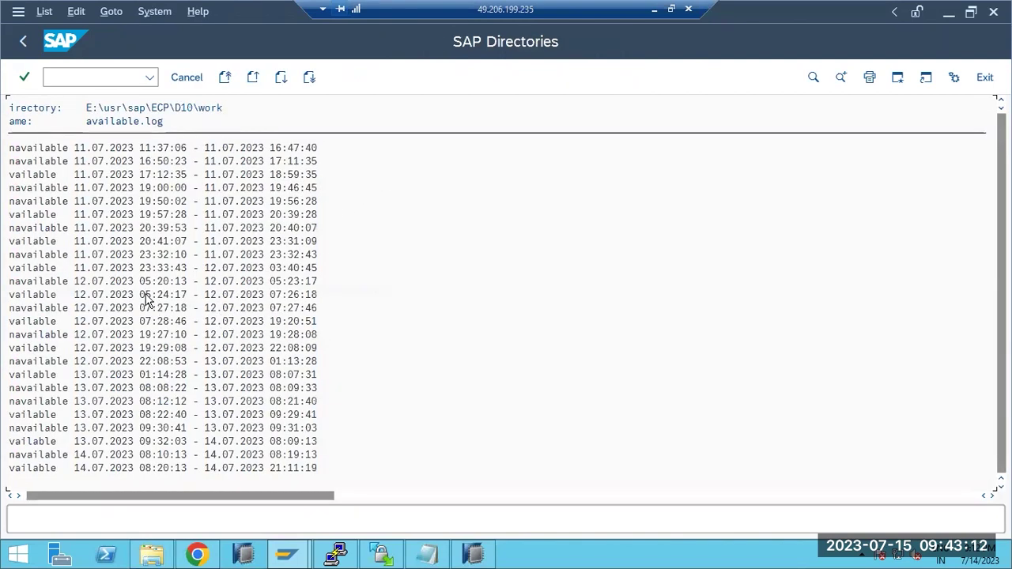
scroll(142, 348, right, 1)
click(32, 453)
click(23, 469)
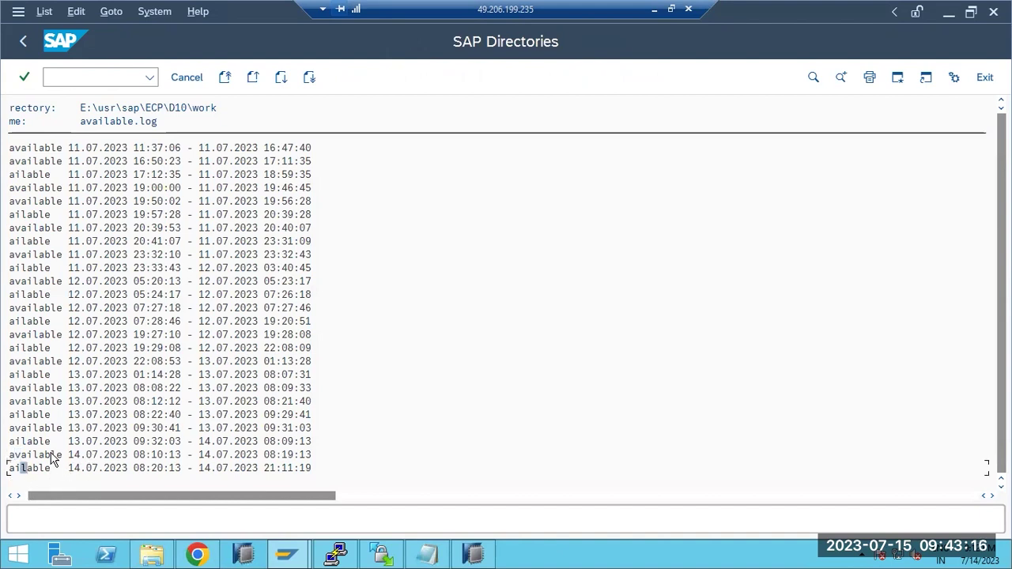
click(24, 496)
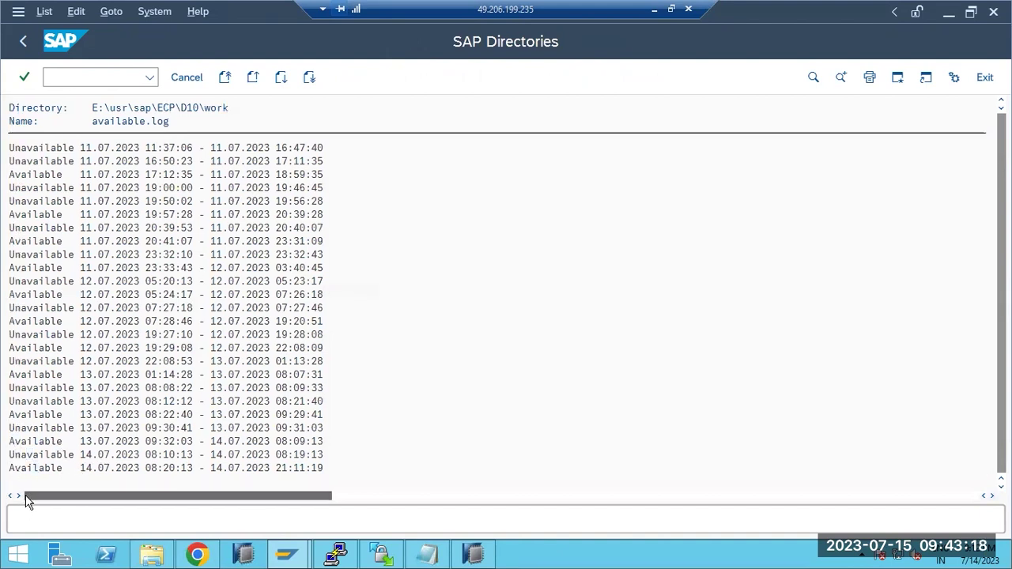
click(27, 469)
click(24, 457)
click(35, 374)
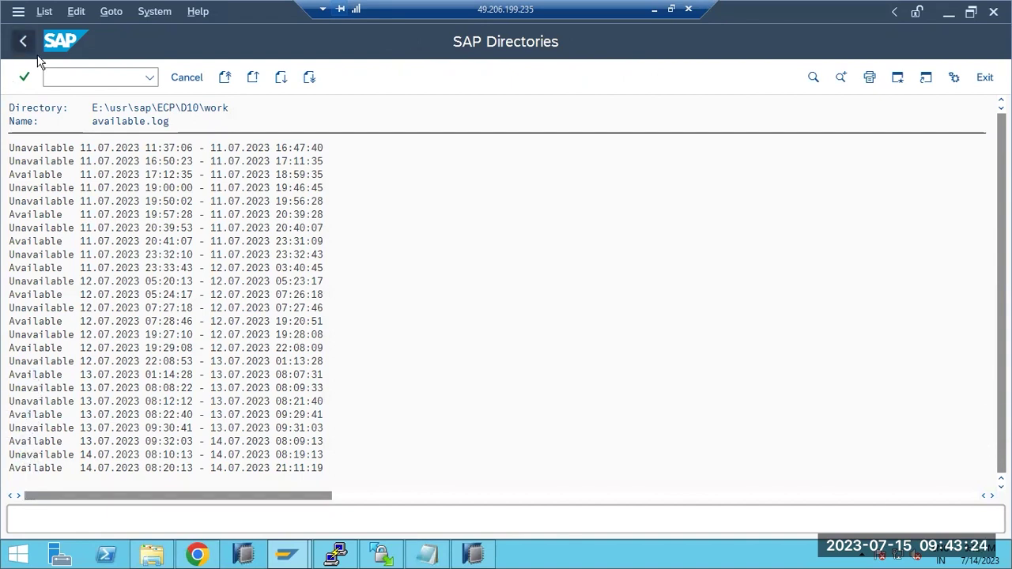
click(24, 42)
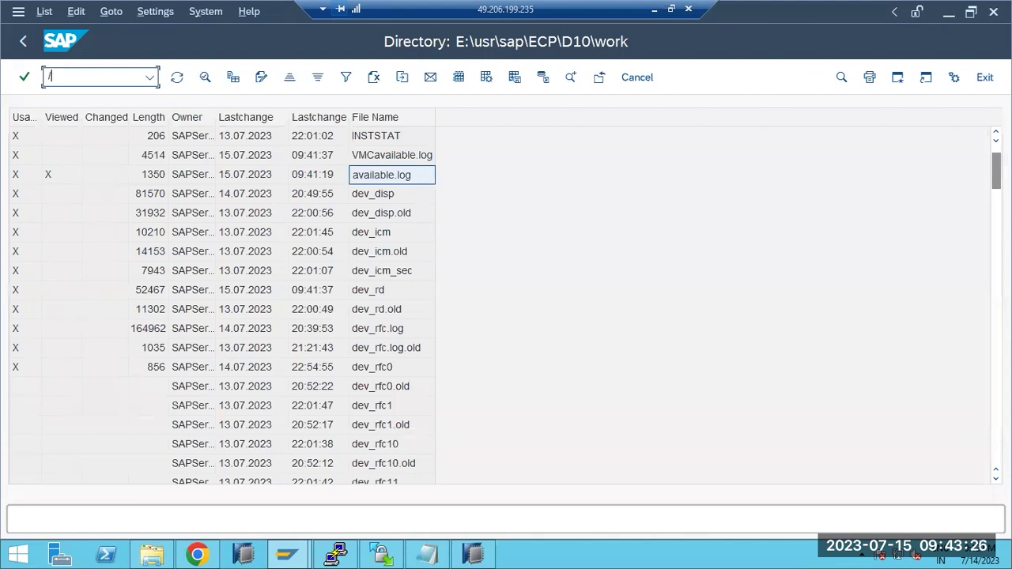
- Open the ST02 buffer Tune Summary and check the system startup date, 13.07.2023
text(/nst02)
key(Return)
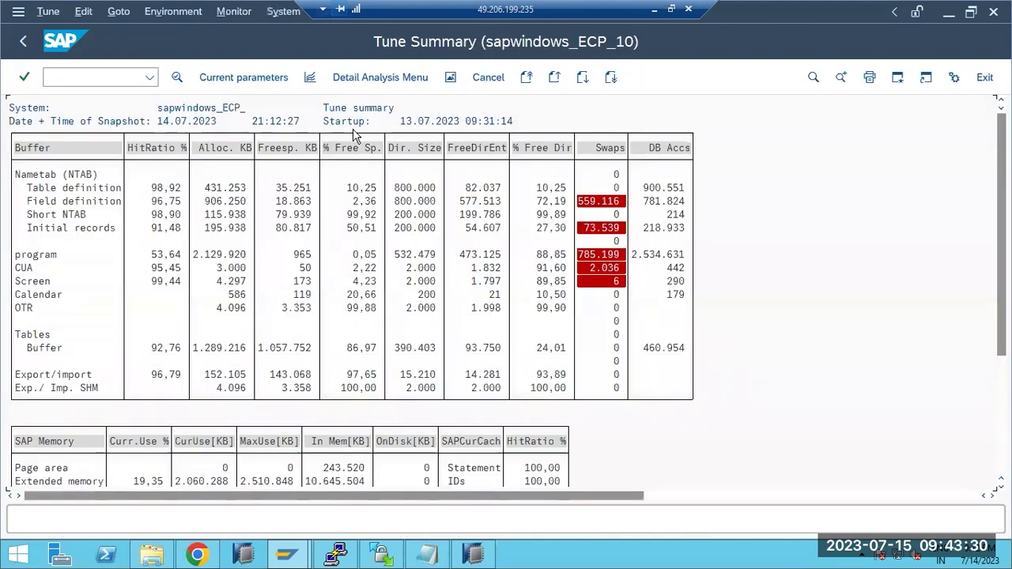
click(349, 122)
click(402, 121)
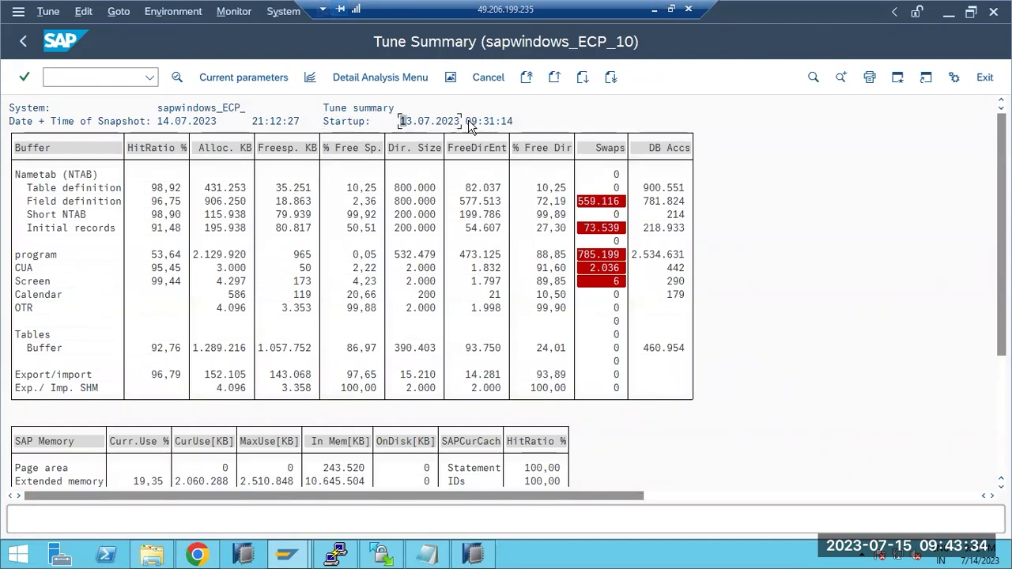
click(421, 123)
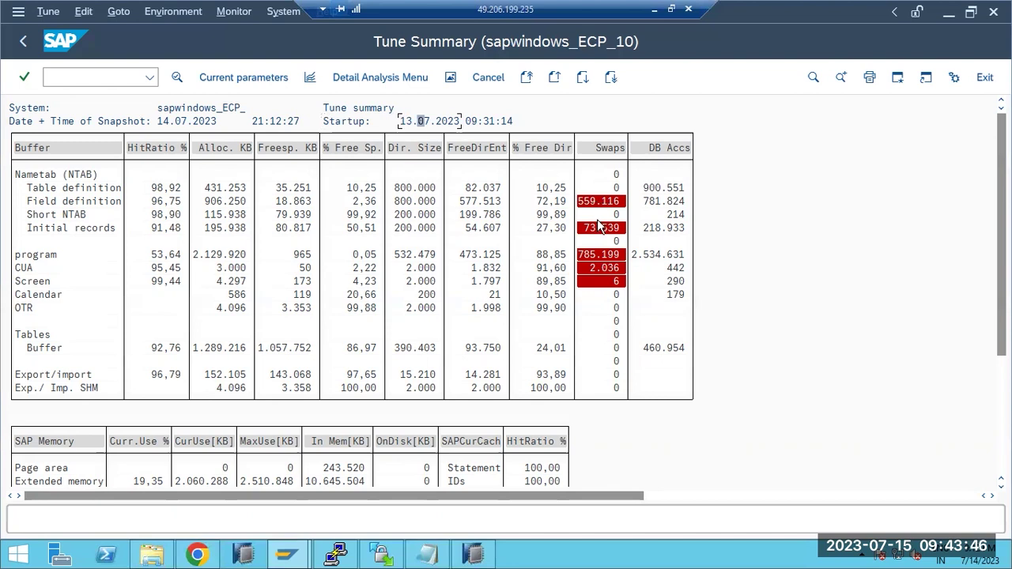
- Inspect the program buffer's swap details and buffered objects, then return to the Tune Summary
double_click(602, 256)
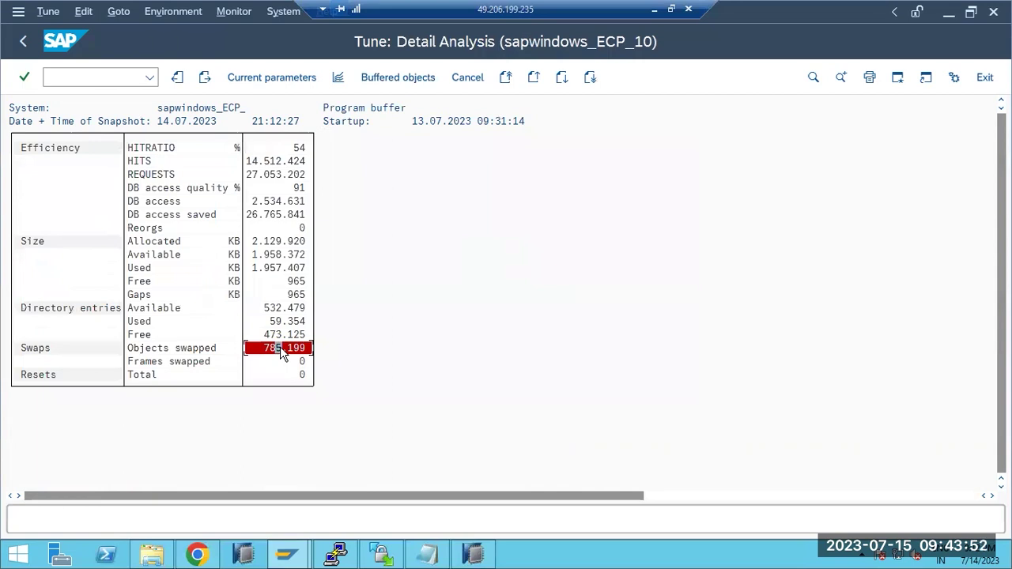
click(381, 78)
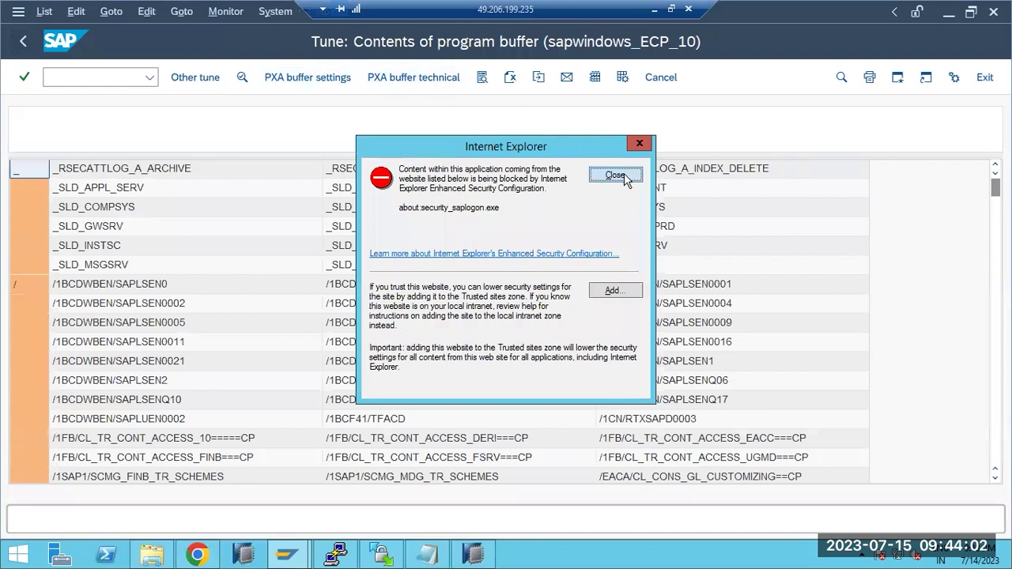
click(615, 175)
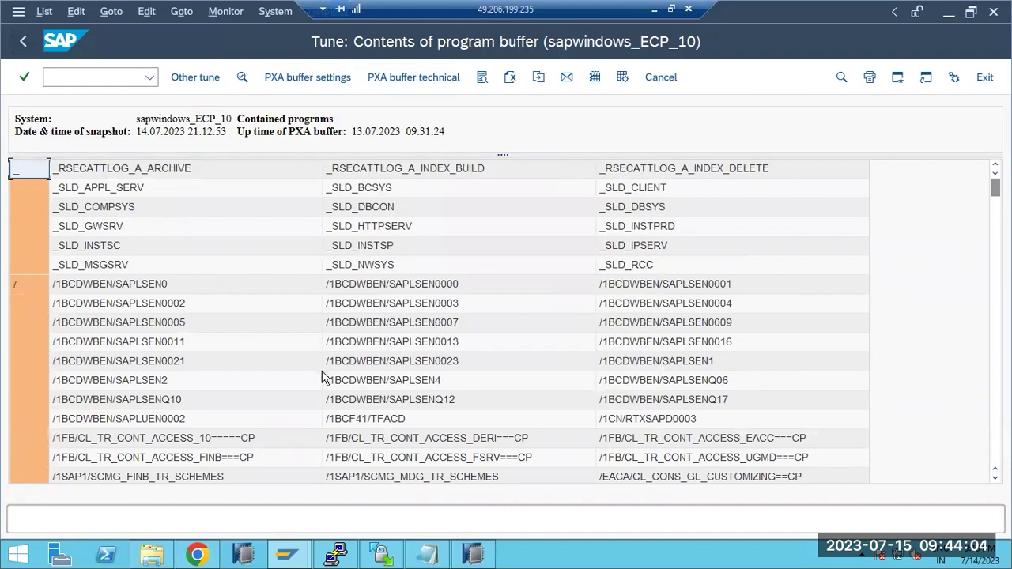
click(24, 42)
click(24, 41)
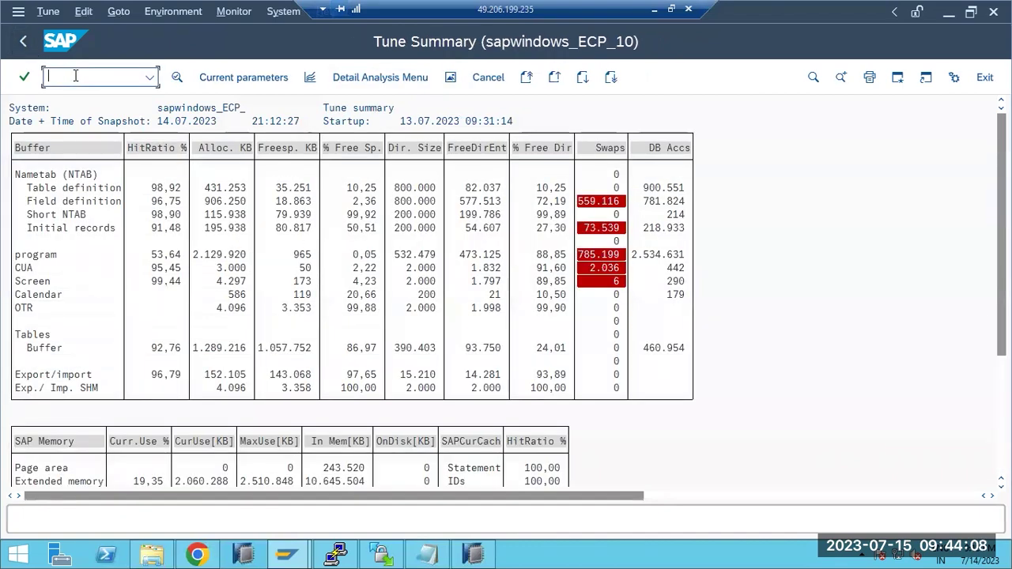
- List today's ABAP runtime errors in ST22, return to Easy Access, and minimize the remote session
text(/nst2)
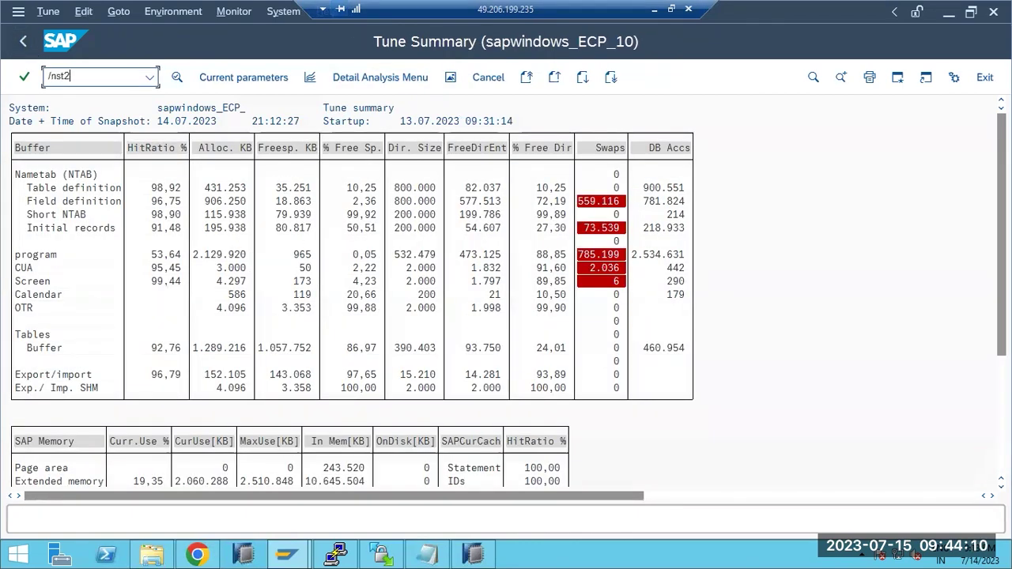
text(2)
key(Return)
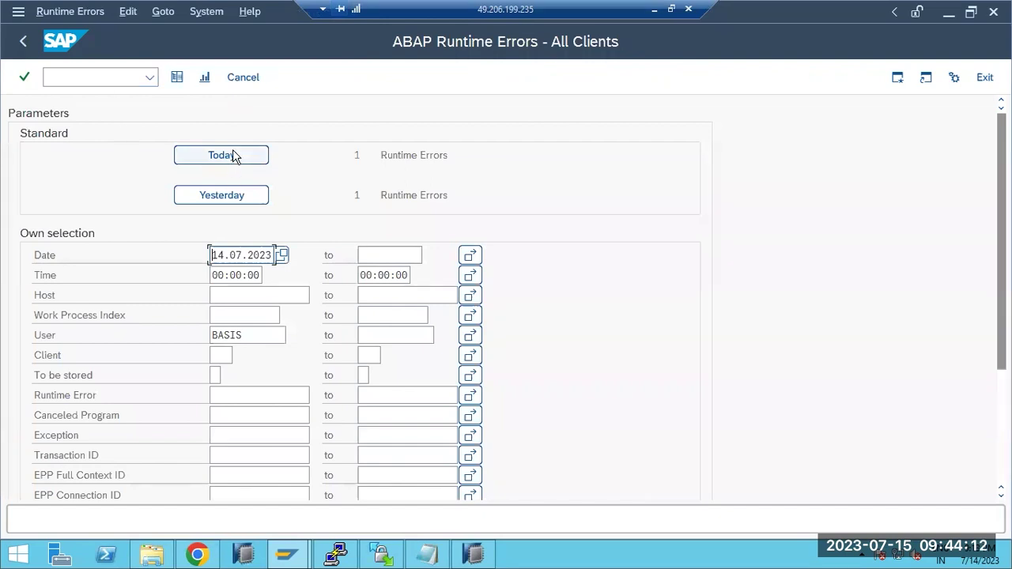
click(233, 156)
click(23, 41)
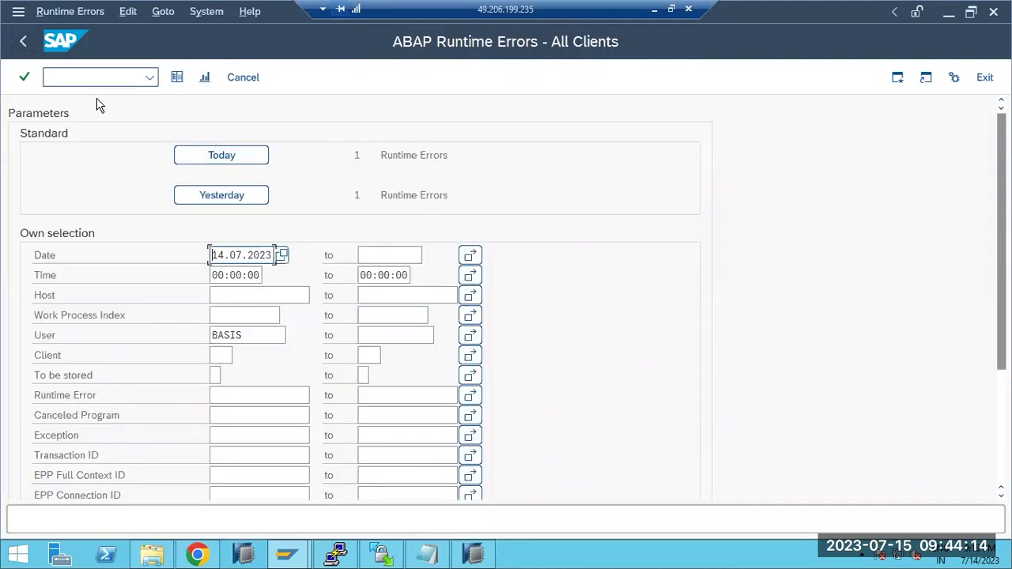
click(24, 41)
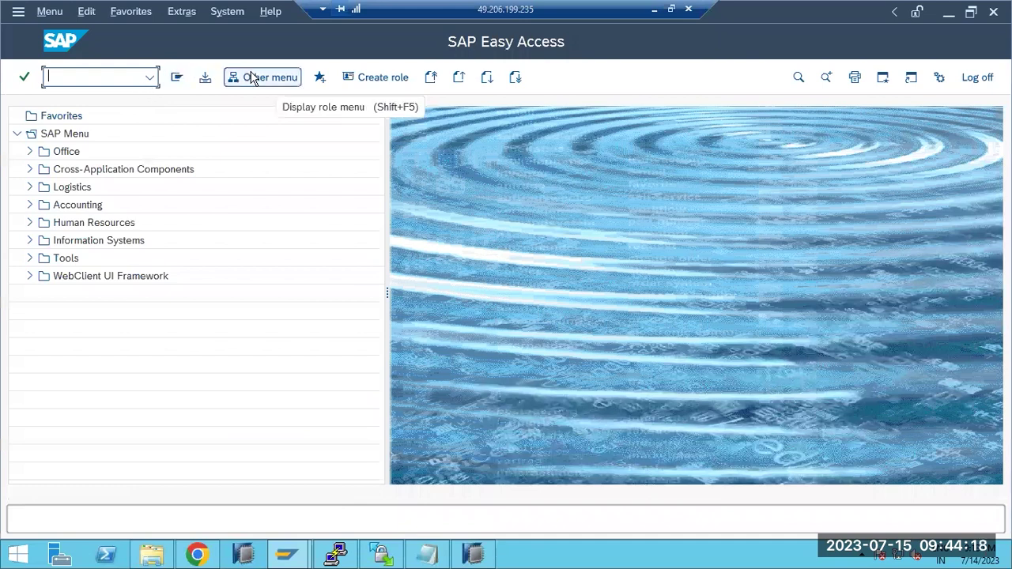
click(653, 13)
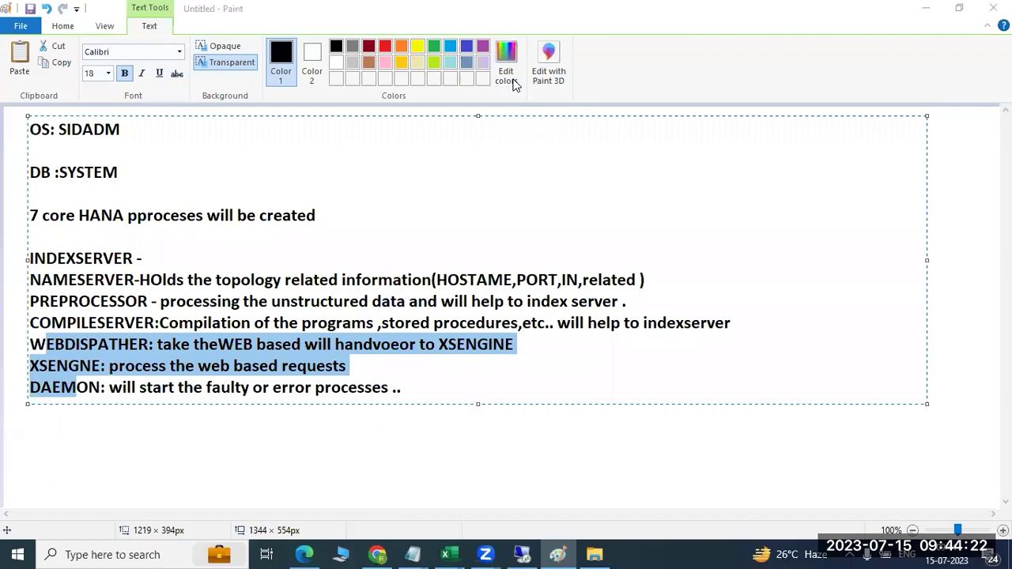